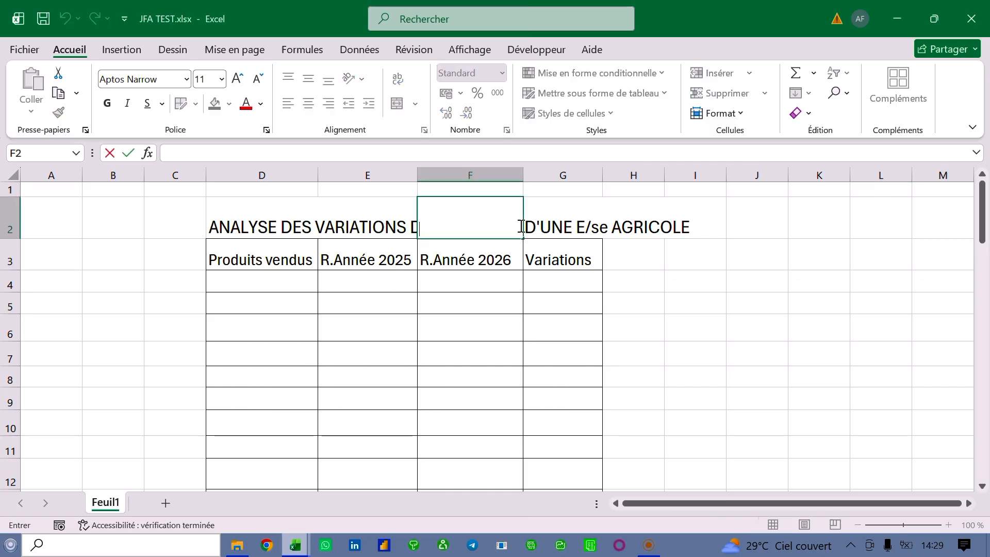
# Replace "RECETTES" with "CHIFFRES D'AFFAIRES" in the table title in cell D2.
pyautogui.click(275, 227)
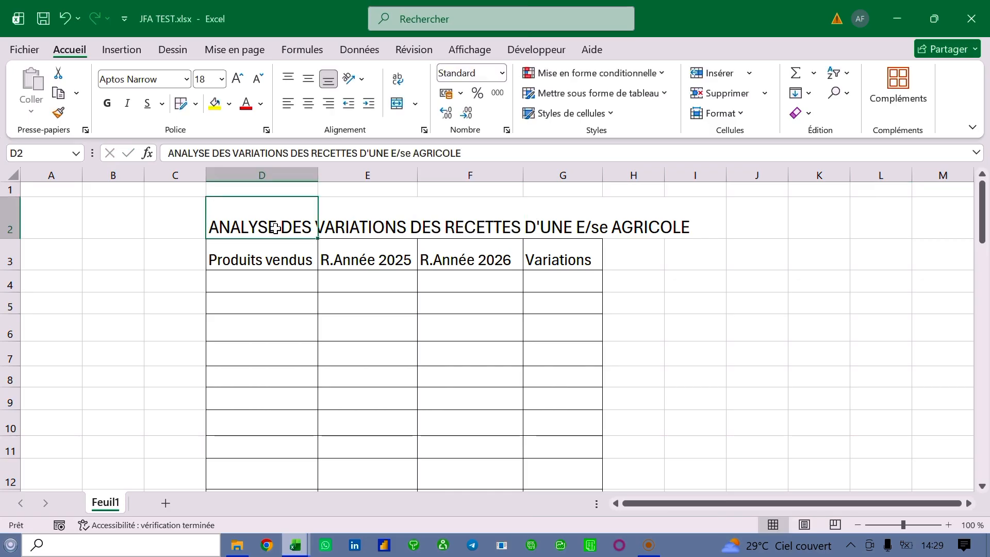
pyautogui.doubleClick(275, 228)
pyautogui.press('Right')
pyautogui.press('Right')
pyautogui.press('Right')
pyautogui.press('Right')
pyautogui.press('Right')
pyautogui.press('Right')
pyautogui.press('Right')
pyautogui.press('Right')
pyautogui.press('Right')
pyautogui.press('Right')
pyautogui.press('Right')
pyautogui.press('Right')
pyautogui.press('Right')
pyautogui.press('Right')
pyautogui.press('Right')
pyautogui.press('Right')
pyautogui.press('Right')
pyautogui.press('Right')
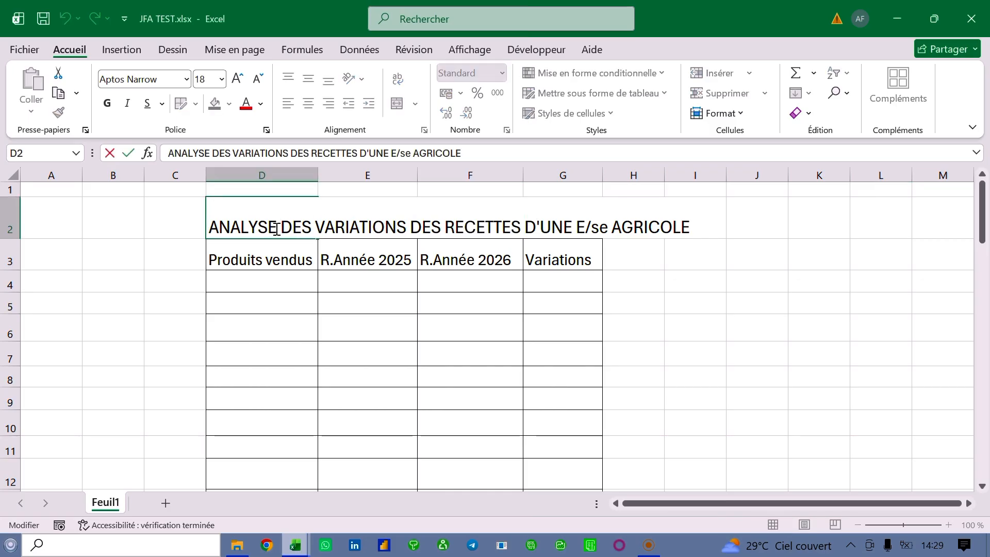
pyautogui.press('Right')
pyautogui.press('Right')
pyautogui.press('Right')
pyautogui.press('Right')
pyautogui.press('Right')
pyautogui.press('Right')
pyautogui.press('BackSpace')
pyautogui.press('BackSpace')
pyautogui.press('BackSpace')
pyautogui.press('BackSpace')
pyautogui.press('BackSpace')
pyautogui.press('BackSpace')
pyautogui.press('BackSpace')
pyautogui.press('BackSpace')
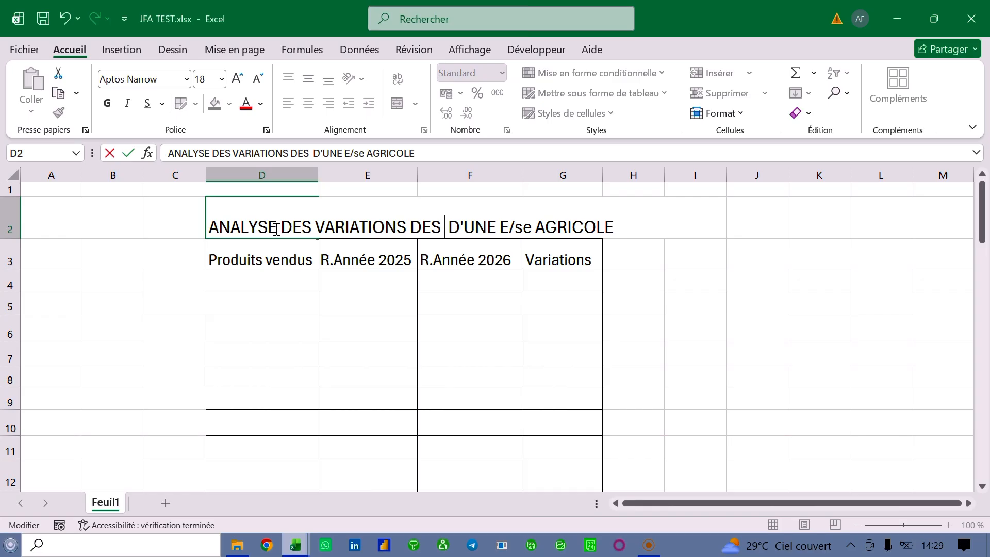
pyautogui.write('CHIFFREES')
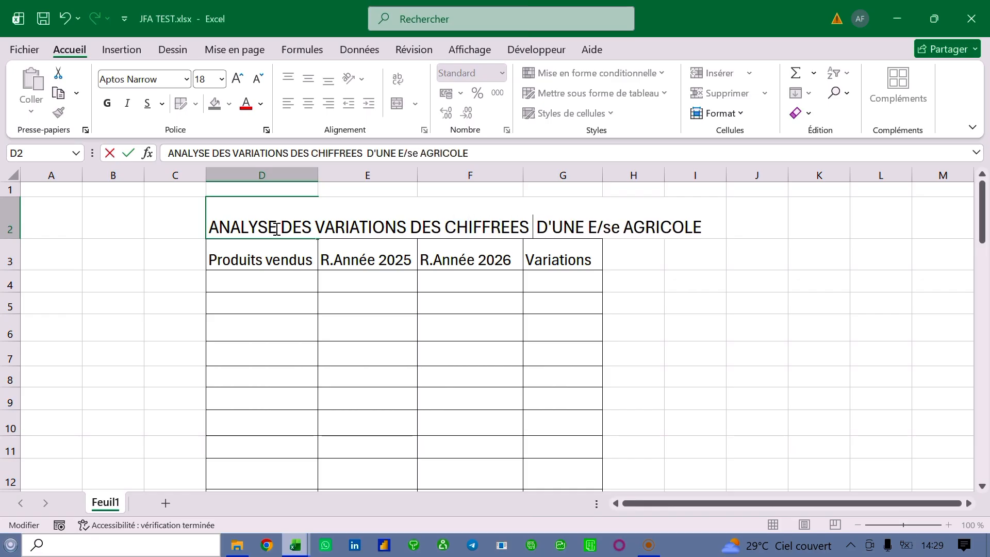
pyautogui.press('BackSpace')
pyautogui.press('BackSpace')
pyautogui.press('BackSpace')
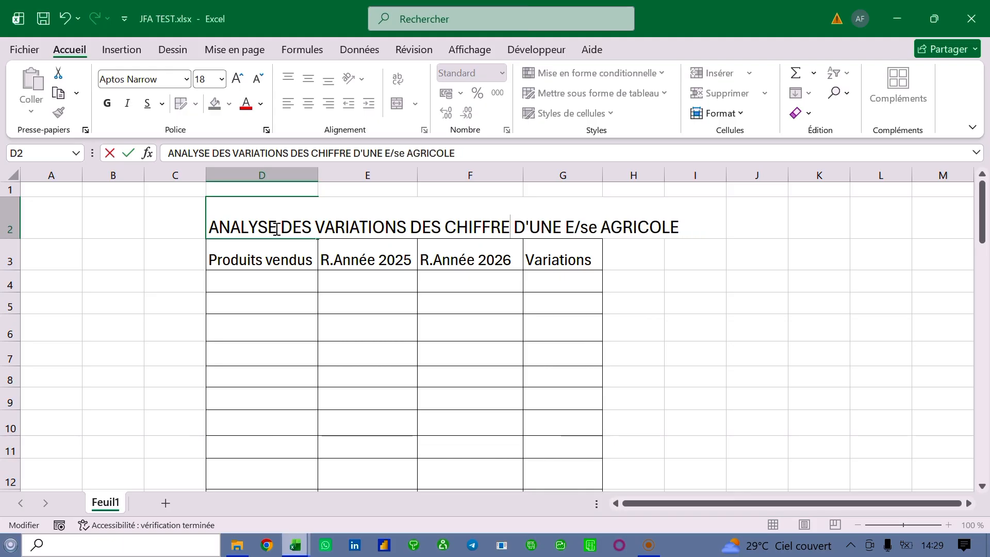
pyautogui.write('S')
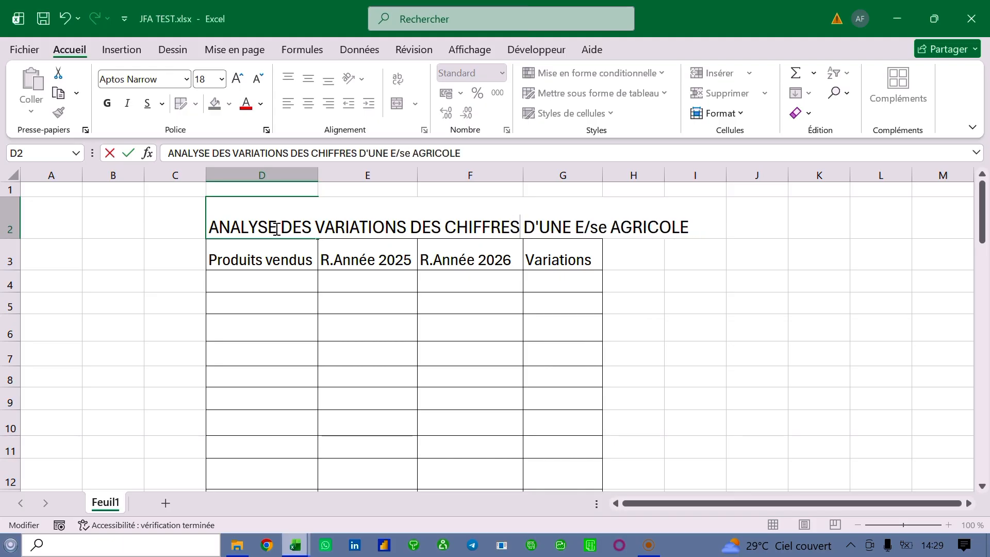
pyautogui.write(" D'")
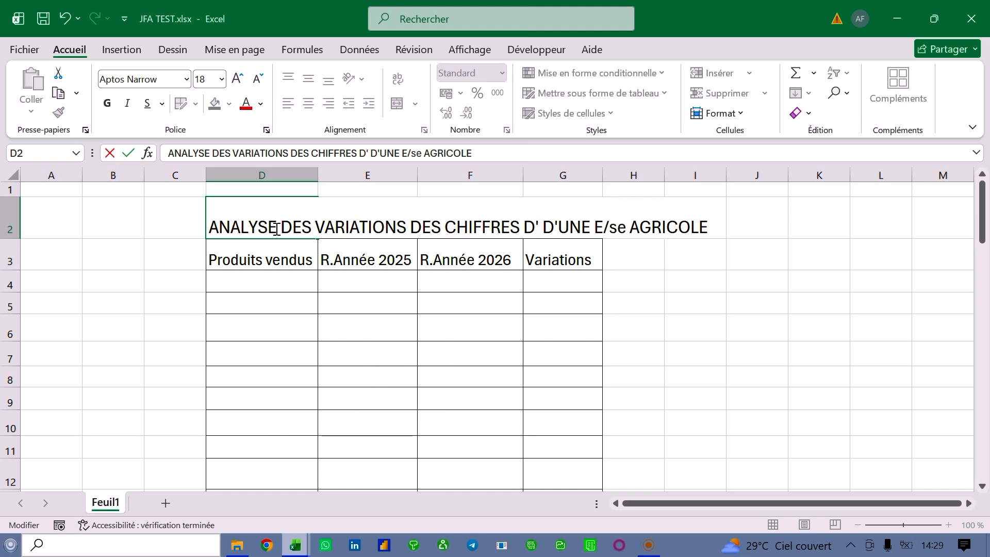
pyautogui.write('AFFAIR')
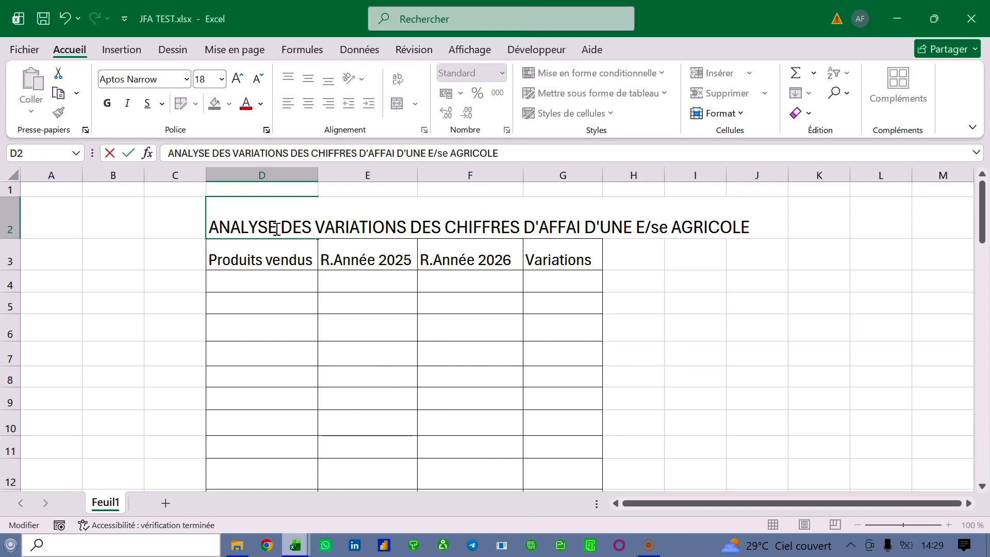
pyautogui.write('ES')
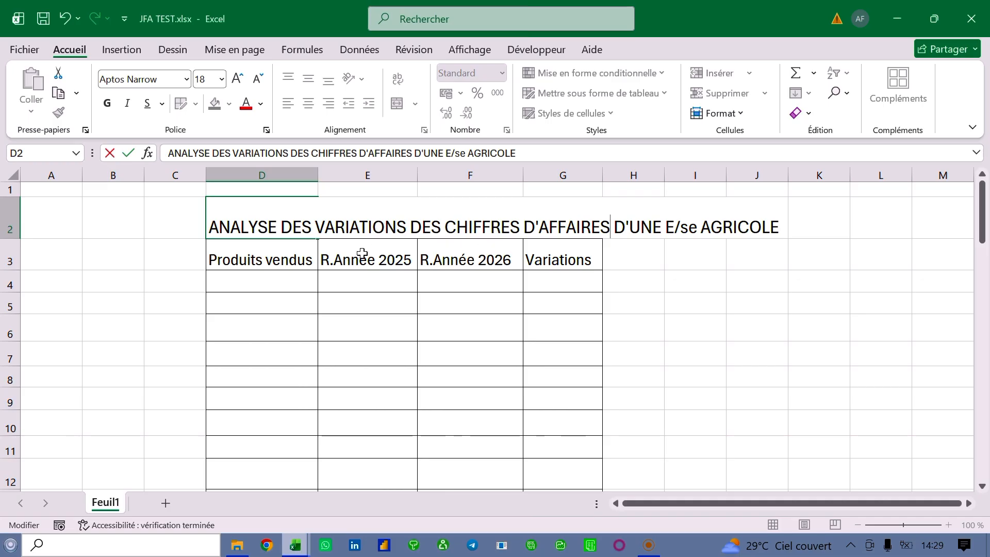
# Rename the header in E3 to "CA.Année 2025" and widen column E to fit the text.
pyautogui.doubleClick(330, 260)
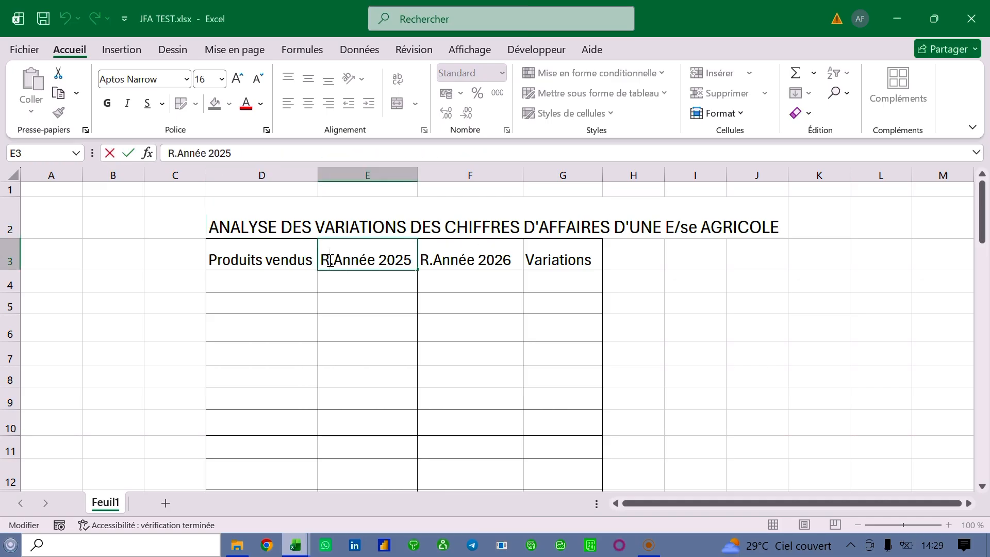
pyautogui.press('BackSpace')
pyautogui.write('CA')
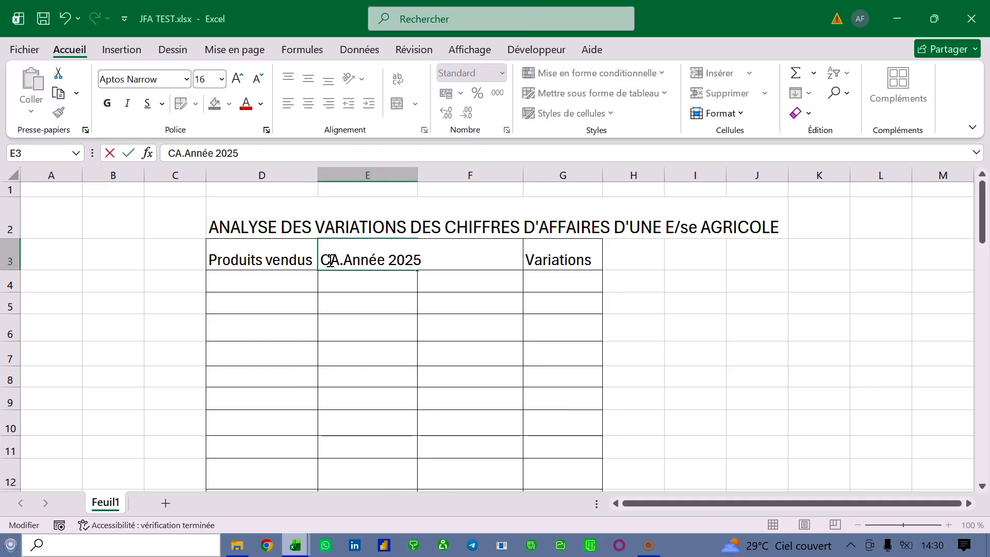
pyautogui.press('Return')
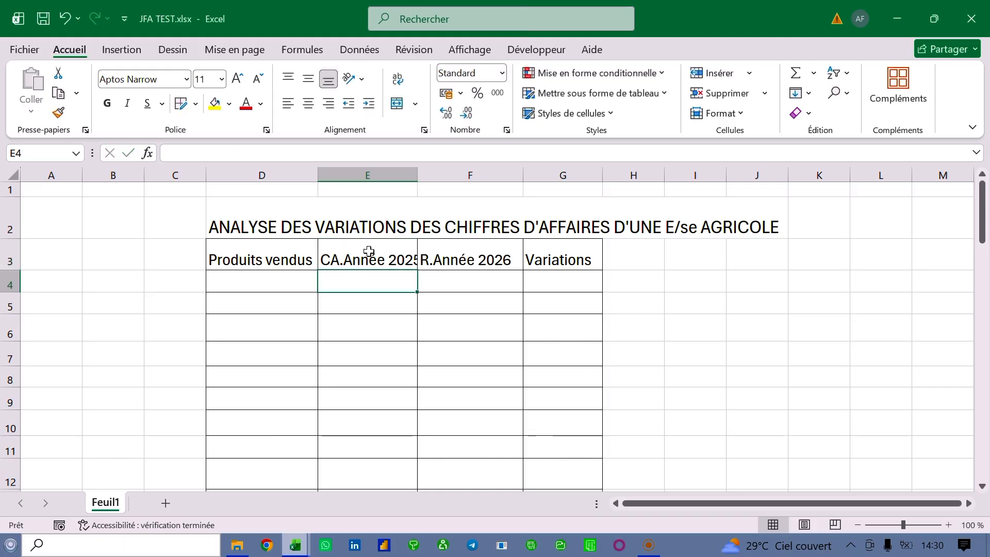
pyautogui.moveTo(416, 174); pyautogui.dragTo(439, 173)
# Rename the header in F3 to "CA.Année 2026" and widen column F slightly.
pyautogui.click(446, 262)
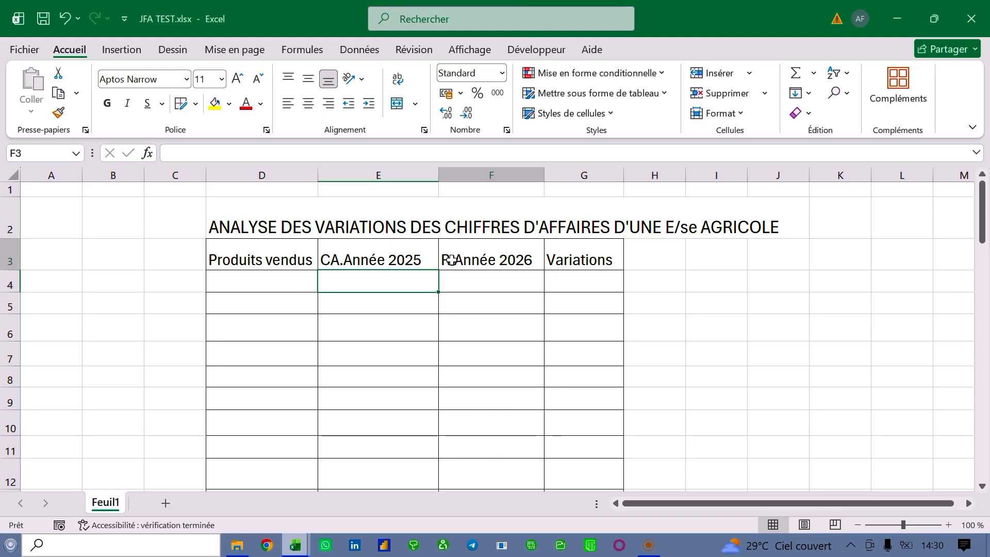
pyautogui.doubleClick(449, 261)
pyautogui.press('BackSpace')
pyautogui.write('CA')
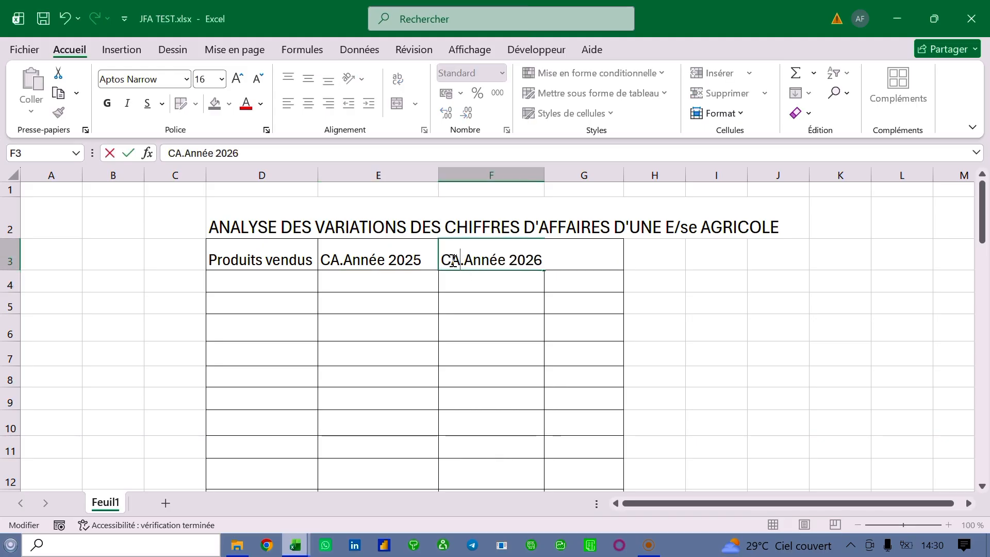
pyautogui.press('Return')
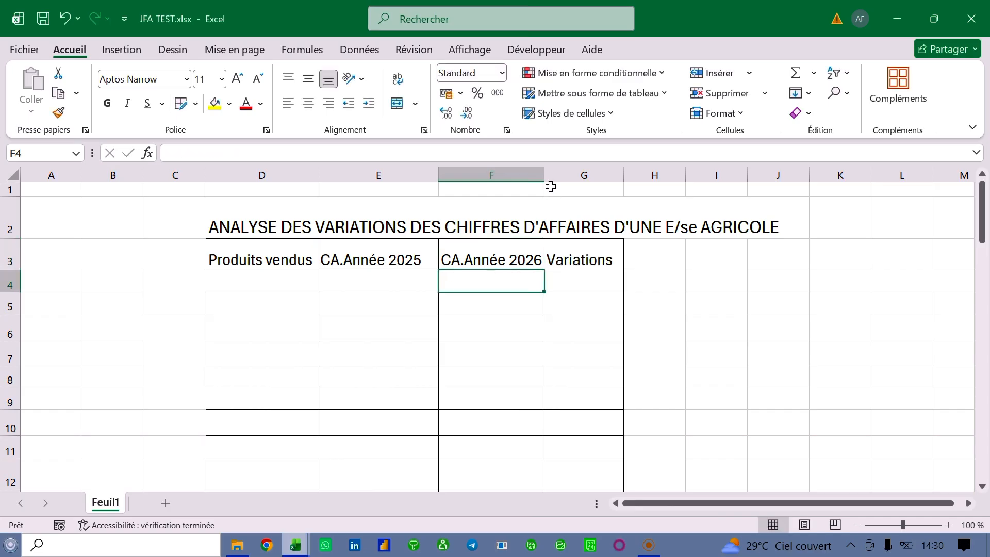
pyautogui.moveTo(544, 173); pyautogui.dragTo(556, 174)
# Enter the products "Œufs fertiles" in D4 and "Poussins d'un jour" in D5.
pyautogui.click(263, 282)
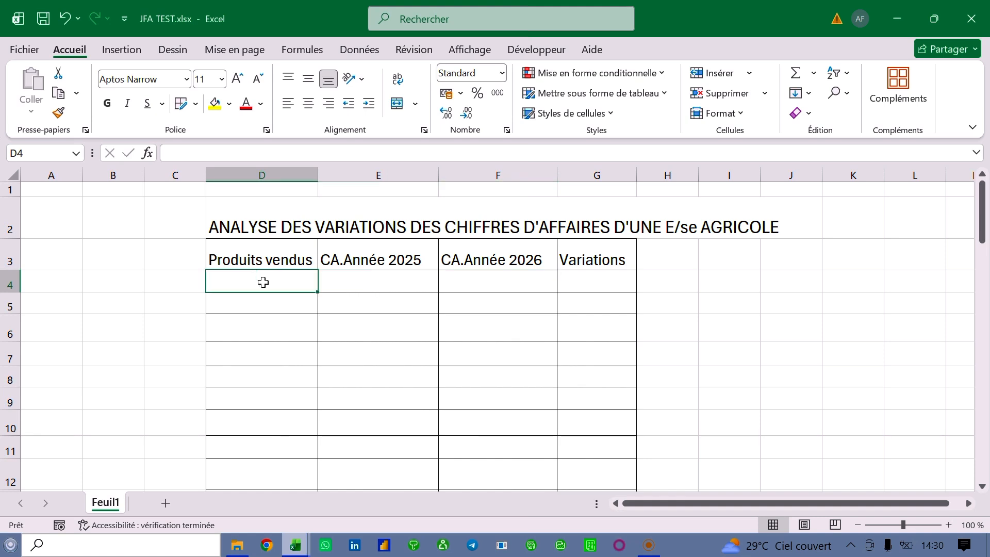
pyautogui.doubleClick(263, 282)
pyautogui.write('Œufs')
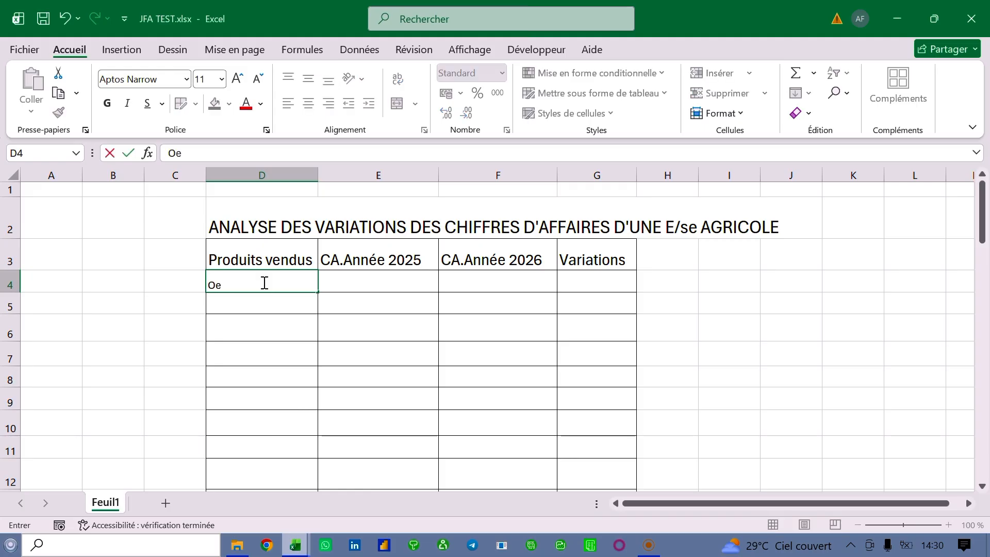
pyautogui.write(' fertiles')
pyautogui.press('Return')
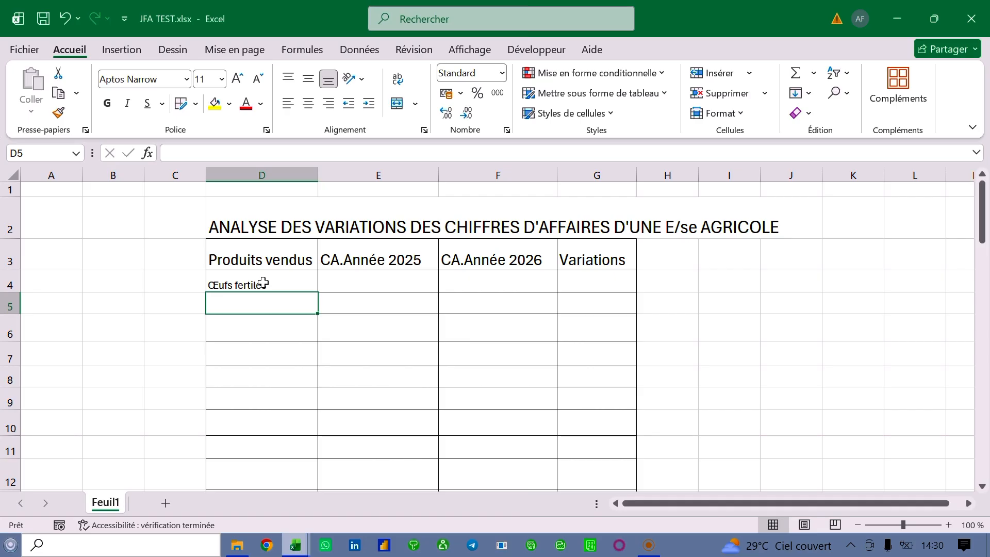
pyautogui.write('Poussins')
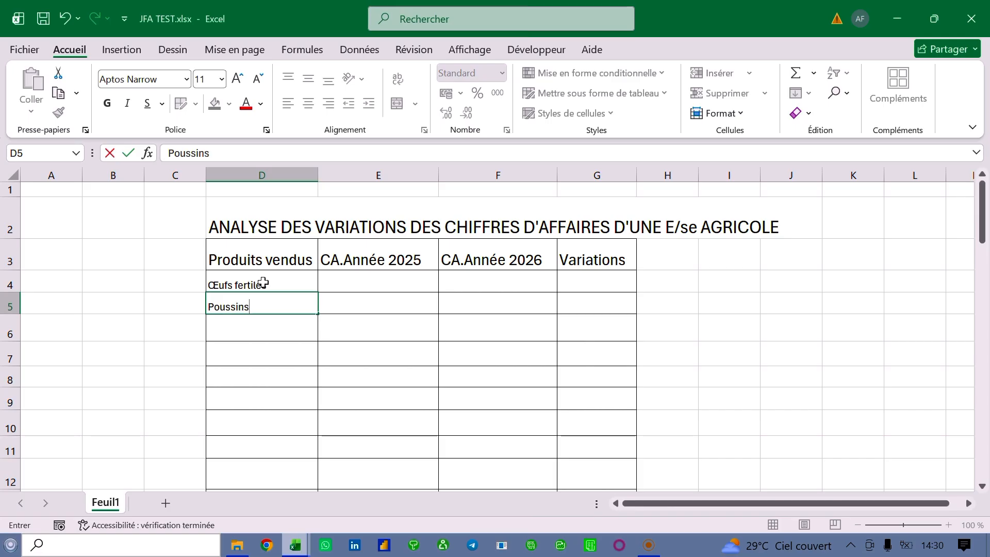
pyautogui.write(" d'un jou")
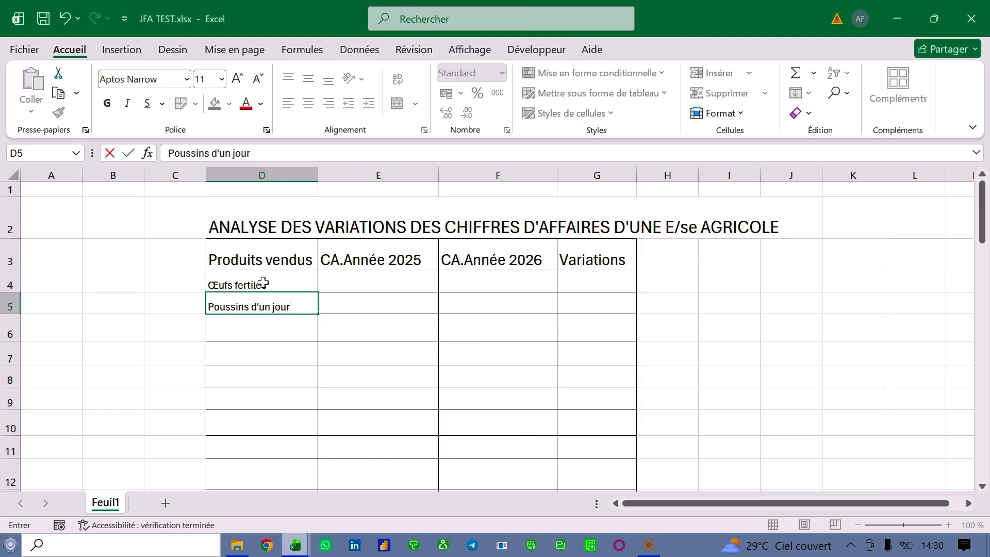
pyautogui.write('r')
pyautogui.press('Return')
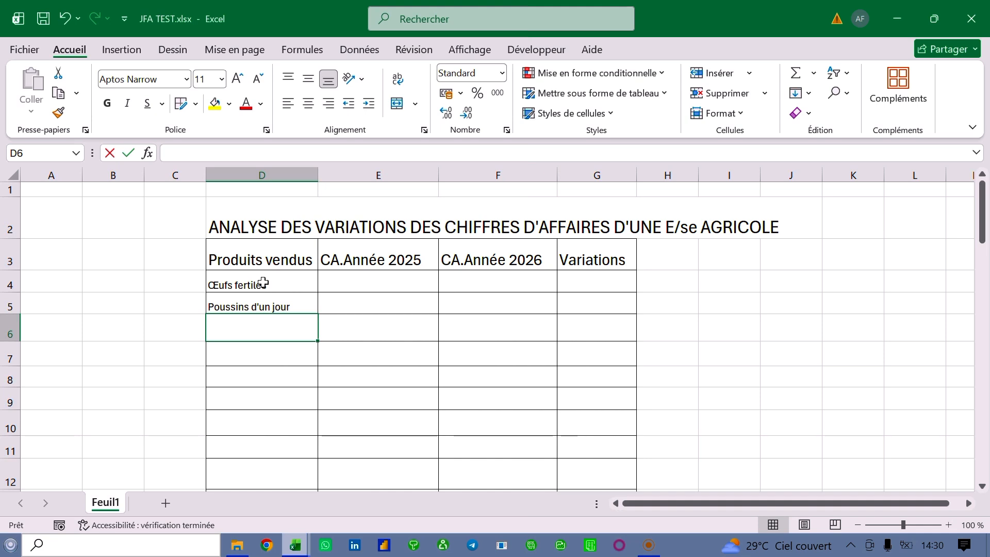
# Enter the products "Couveuse éléctrique" in D6 and "Couveuse solaire" in D7.
pyautogui.write('Couv')
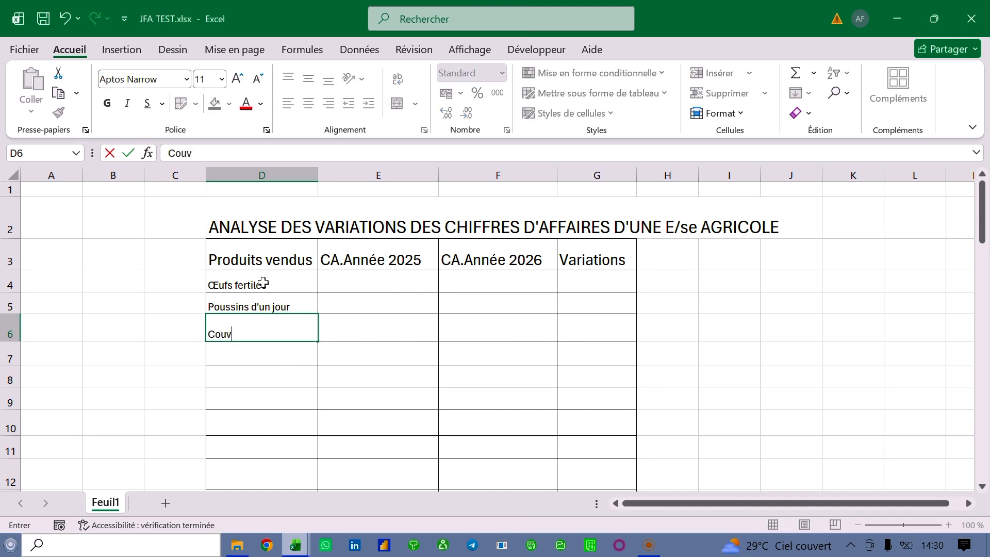
pyautogui.write('euse éléctrique')
pyautogui.press('Return')
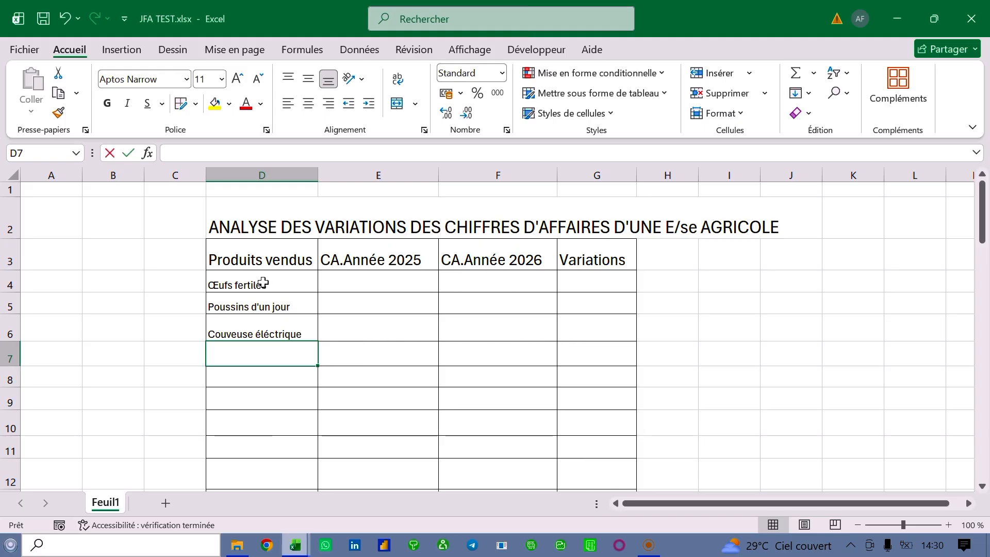
pyautogui.write('Couveuse ')
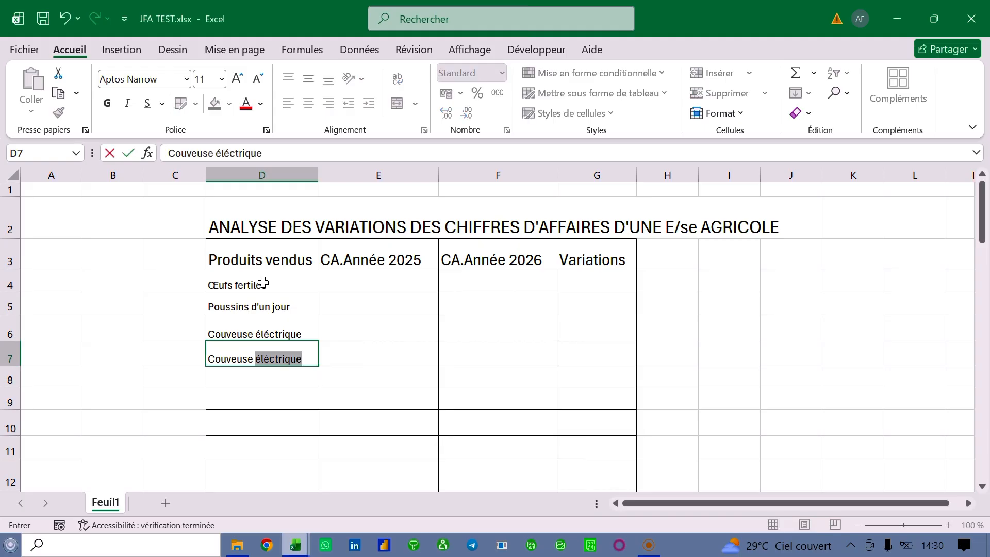
pyautogui.write('solaire')
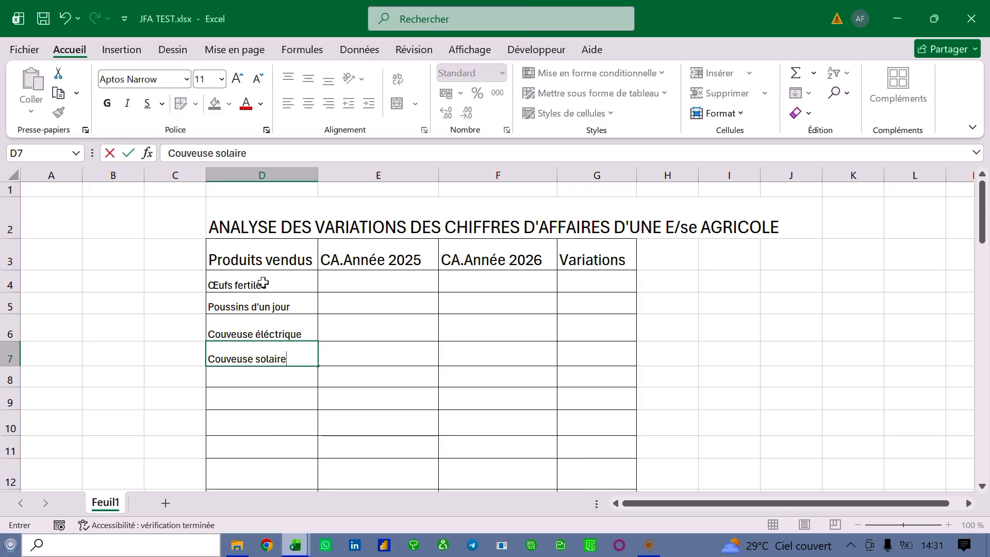
pyautogui.press('Return')
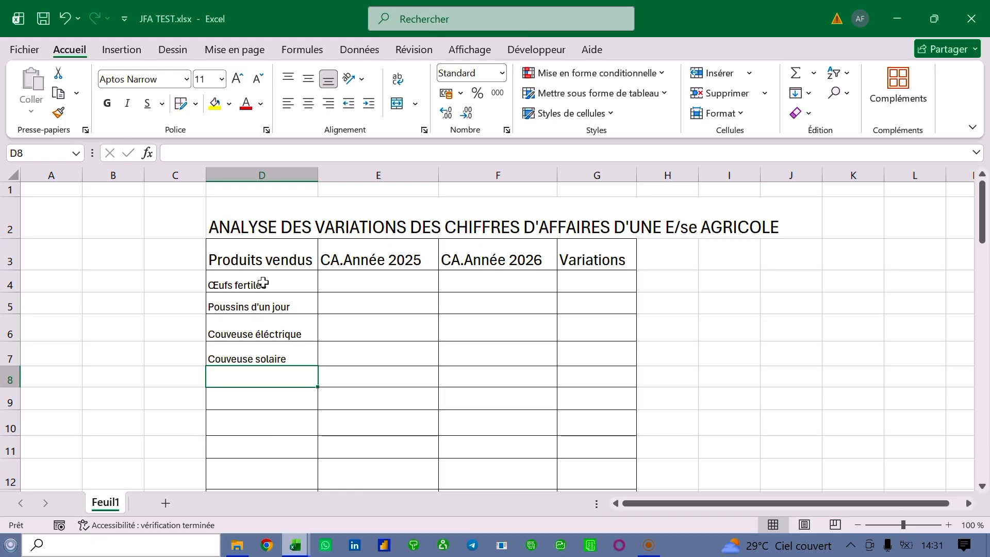
# Enter the products "Laitue" in D8 and "Piment vert" in D9.
pyautogui.write('C')
pyautogui.write('L')
pyautogui.write('aitue')
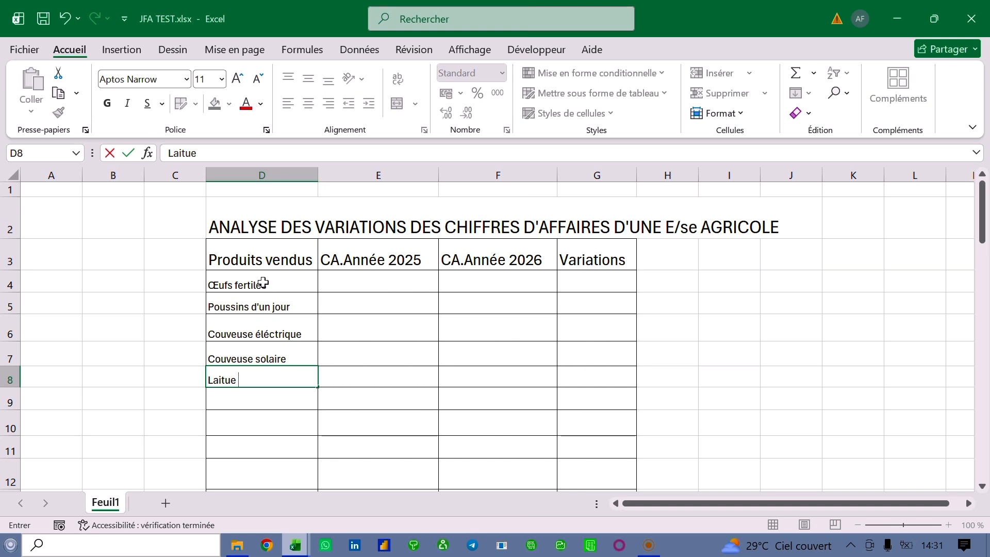
pyautogui.press('Return')
pyautogui.write('p')
pyautogui.press('BackSpace')
pyautogui.write('Piment vert')
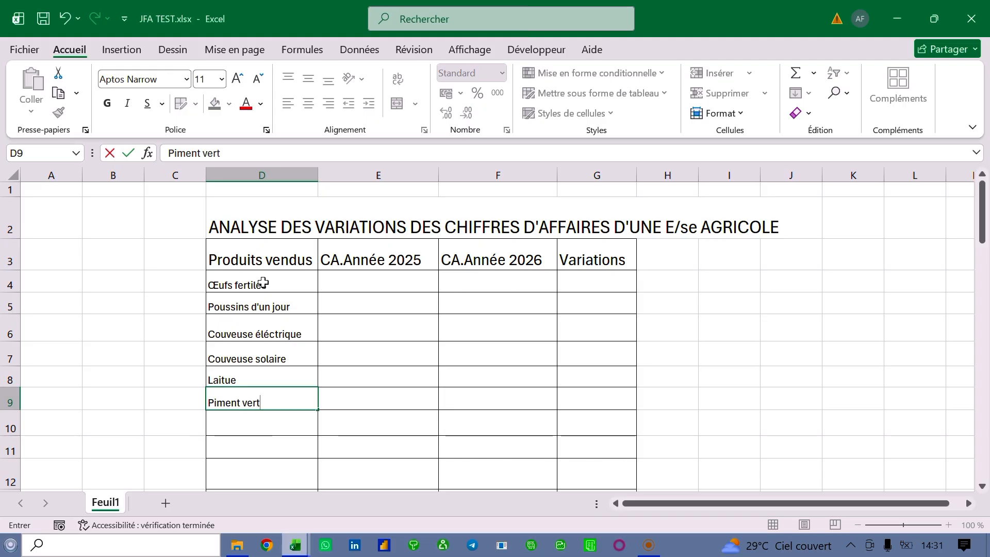
pyautogui.press('Return')
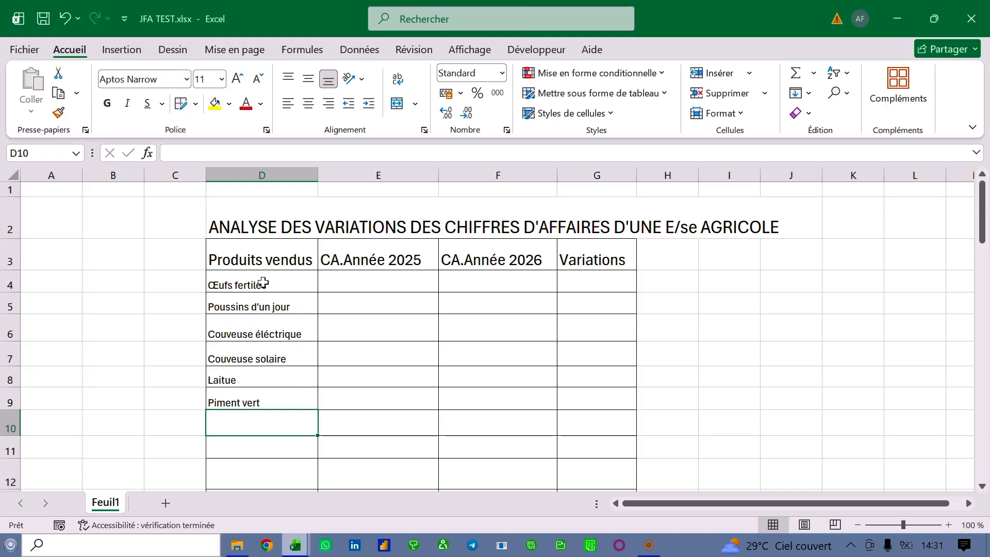
# Enter the product "Persil" in D10 and move on to cell D11.
pyautogui.write('Percil')
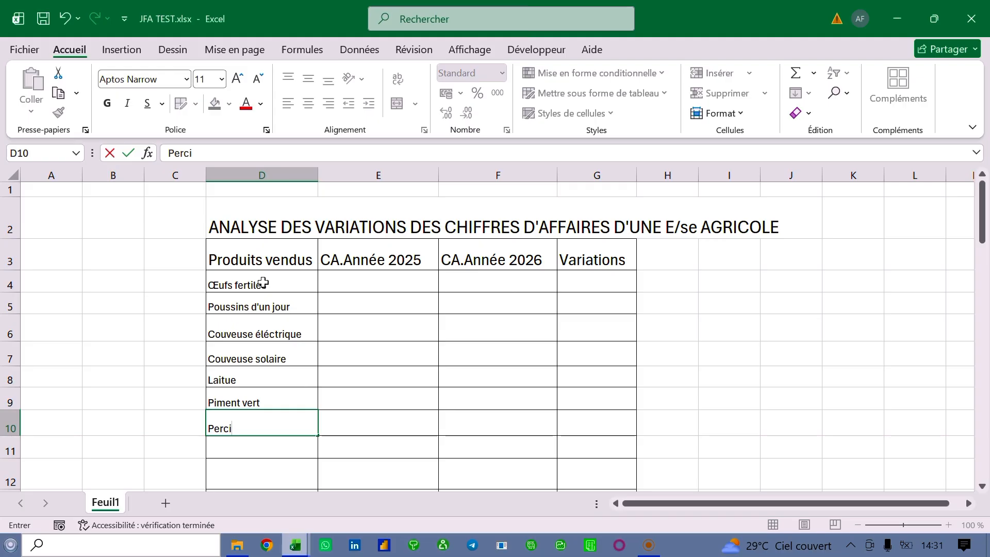
pyautogui.press('BackSpace')
pyautogui.press('BackSpace')
pyautogui.write('sil')
pyautogui.scroll(-1, 263, 283)
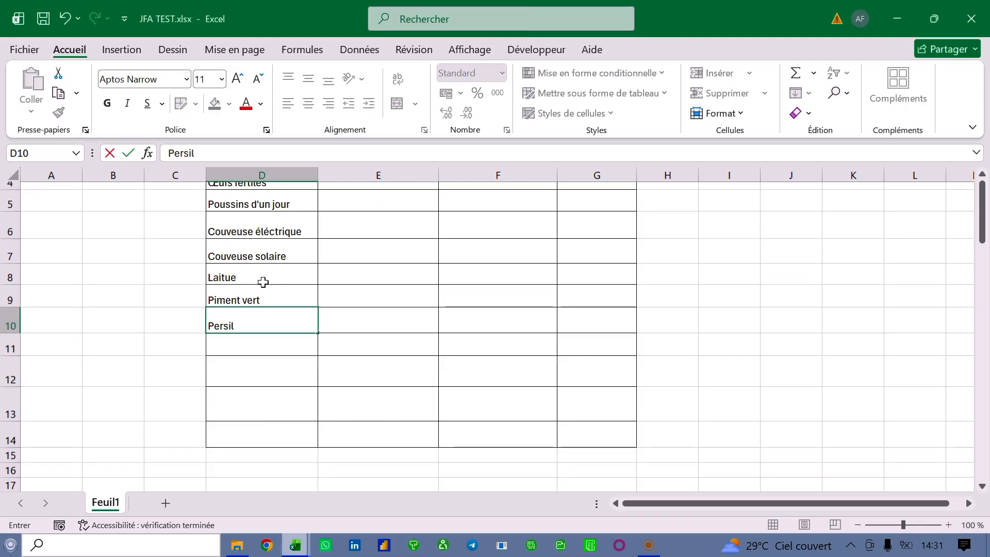
pyautogui.scroll(2, 262, 283)
pyautogui.scroll(-2, 263, 282)
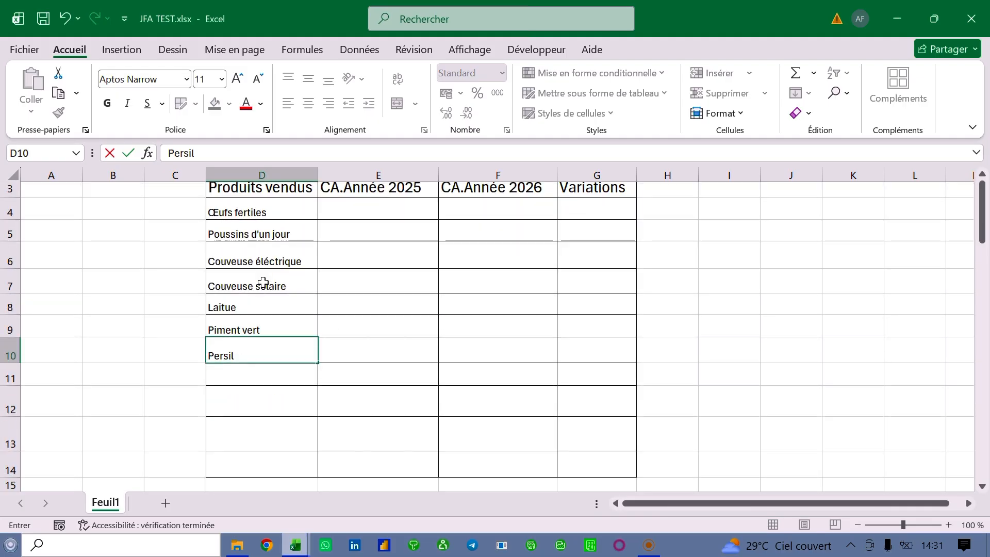
pyautogui.click(237, 375)
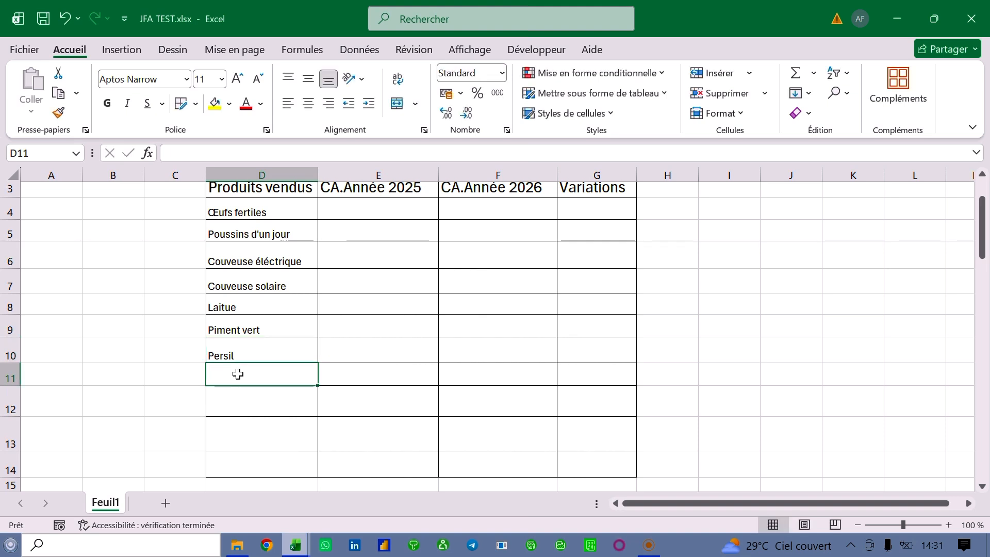
pyautogui.write('Lee')
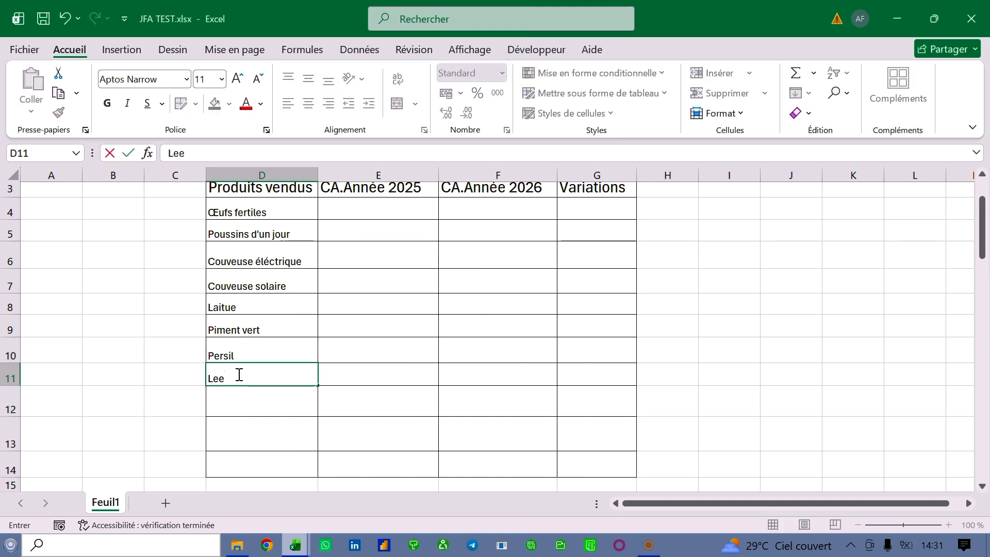
pyautogui.press('BackSpace')
pyautogui.write('gumes')
pyautogui.press('BackSpace')
pyautogui.press('BackSpace')
pyautogui.press('BackSpace')
pyautogui.press('BackSpace')
pyautogui.press('BackSpace')
pyautogui.press('BackSpace')
pyautogui.press('BackSpace')
# Enter the product "Carottes" in D11 and "Papaye" in D12.
pyautogui.write('Carr')
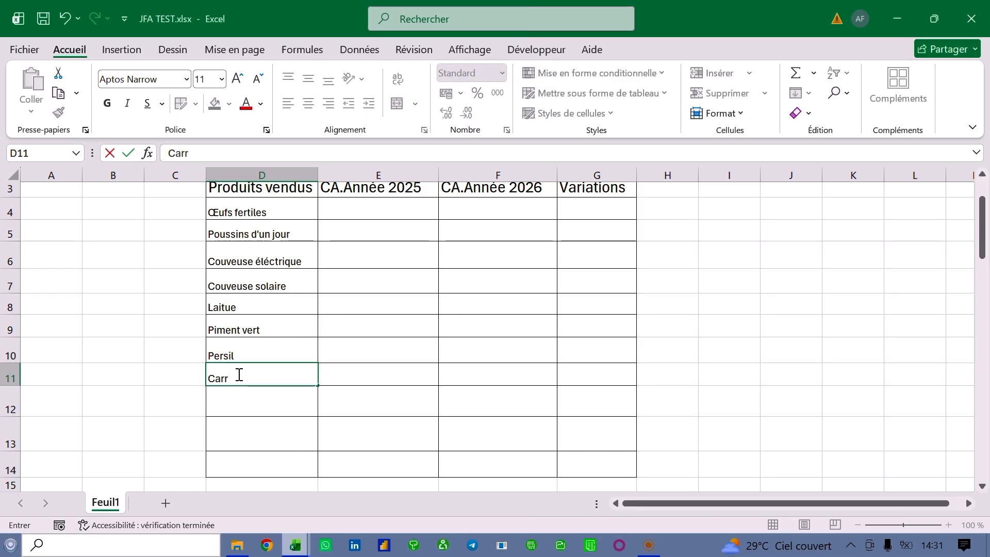
pyautogui.press('BackSpace')
pyautogui.write('ottes')
pyautogui.press('Return')
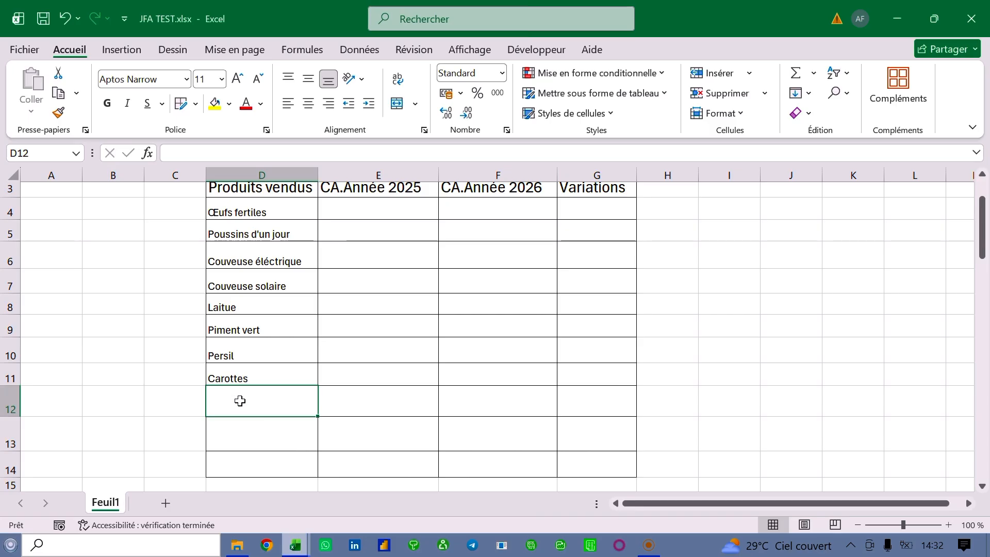
pyautogui.write('Papaye')
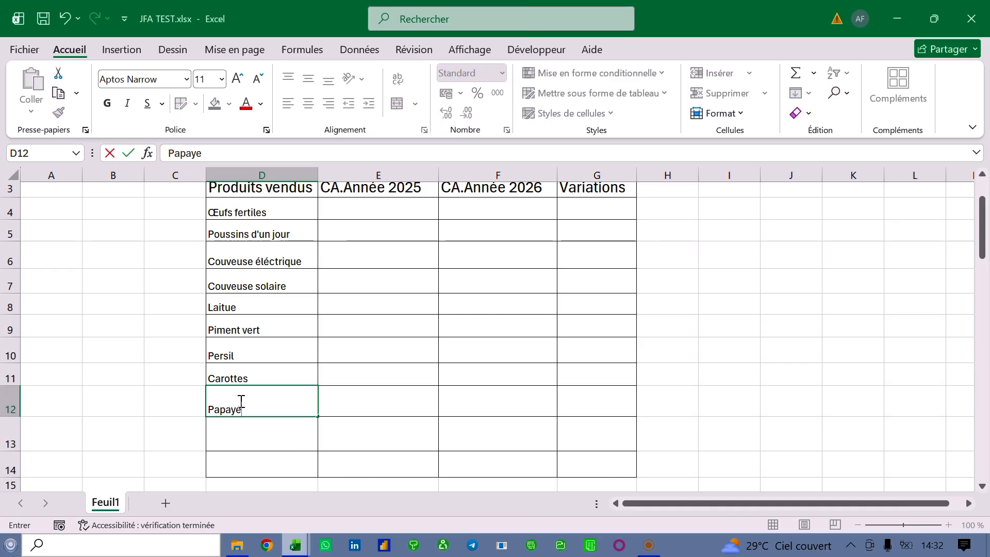
pyautogui.scroll(1, 252, 400)
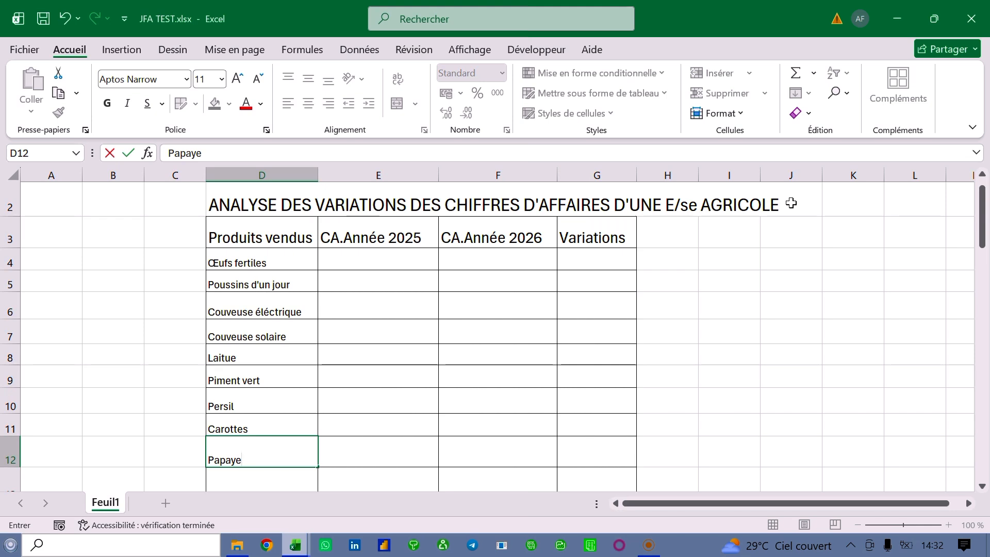
pyautogui.scroll(-2, 536, 346)
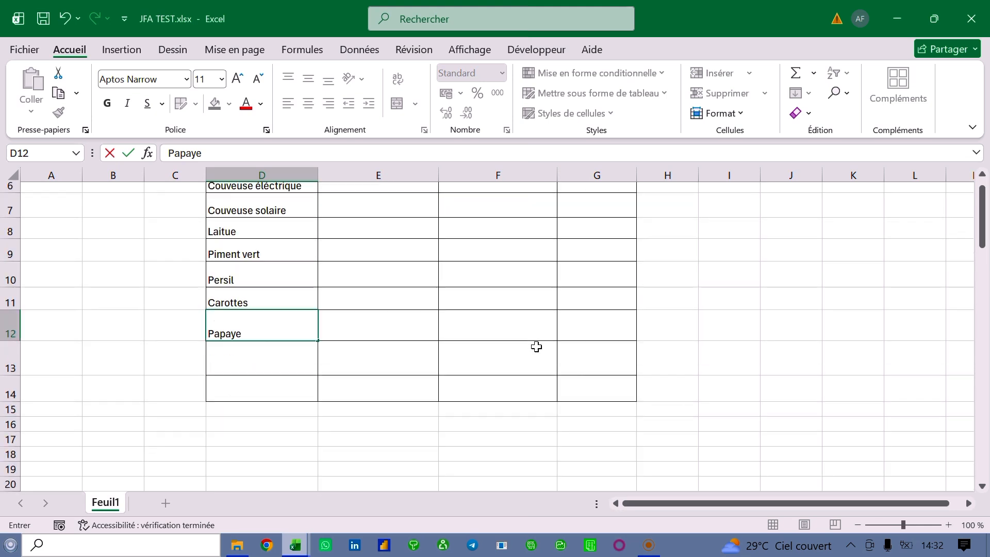
pyautogui.scroll(1, 536, 347)
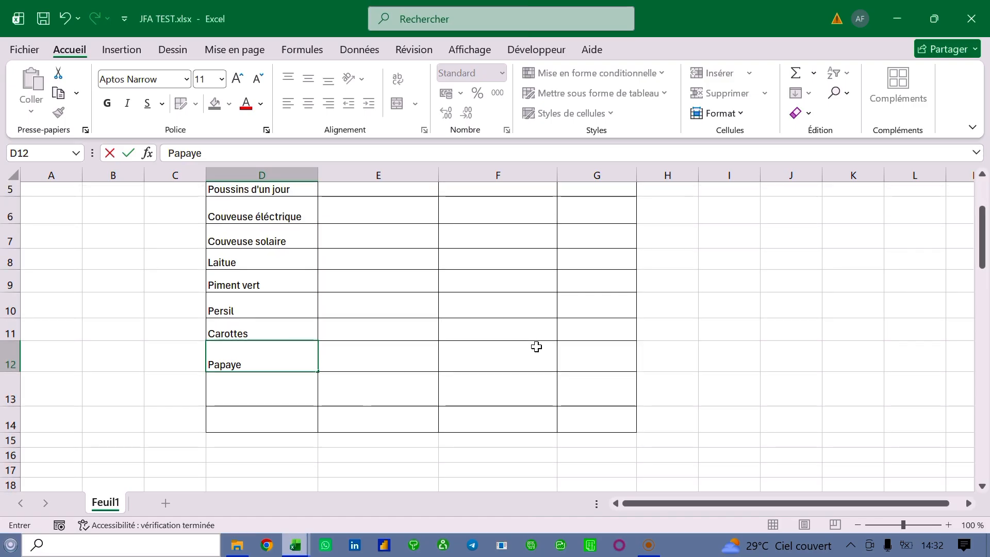
# Delete the empty last row of the table, cells D14:G14.
pyautogui.click(199, 379)
pyautogui.moveTo(199, 379); pyautogui.dragTo(404, 413)
pyautogui.click(396, 413)
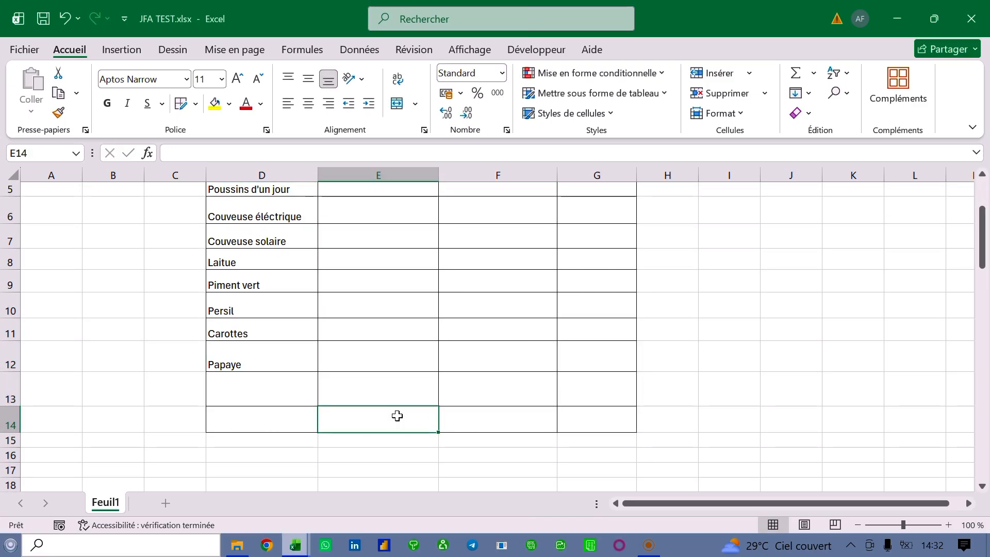
pyautogui.click(207, 420)
pyautogui.moveTo(207, 420); pyautogui.dragTo(564, 429)
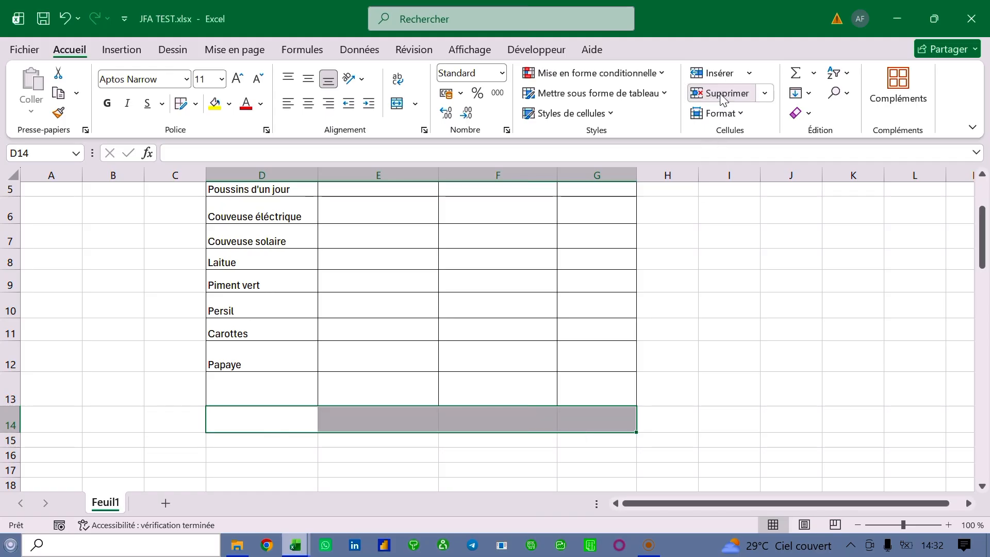
pyautogui.click(710, 323)
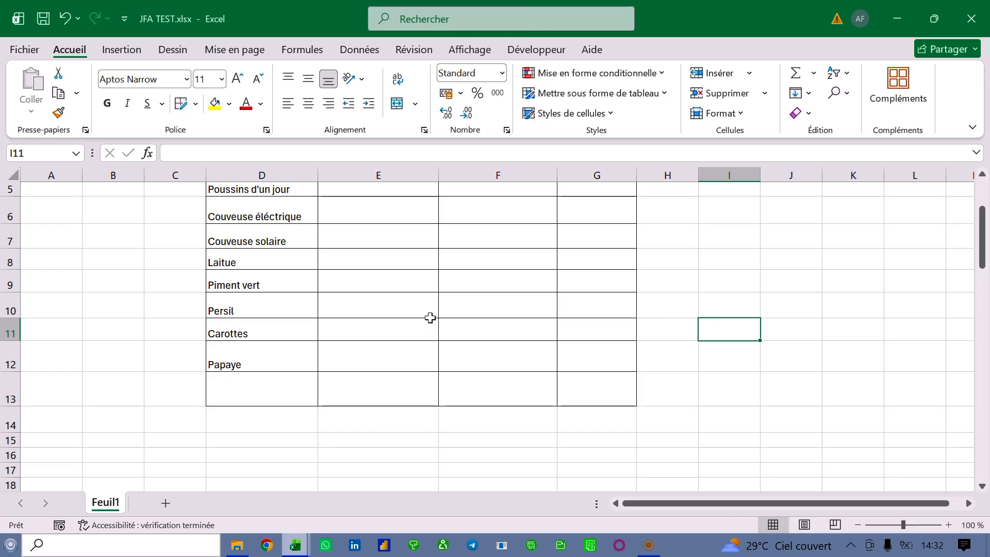
# Enter the label "TOTAL" in D13, in the table's last row.
pyautogui.click(246, 399)
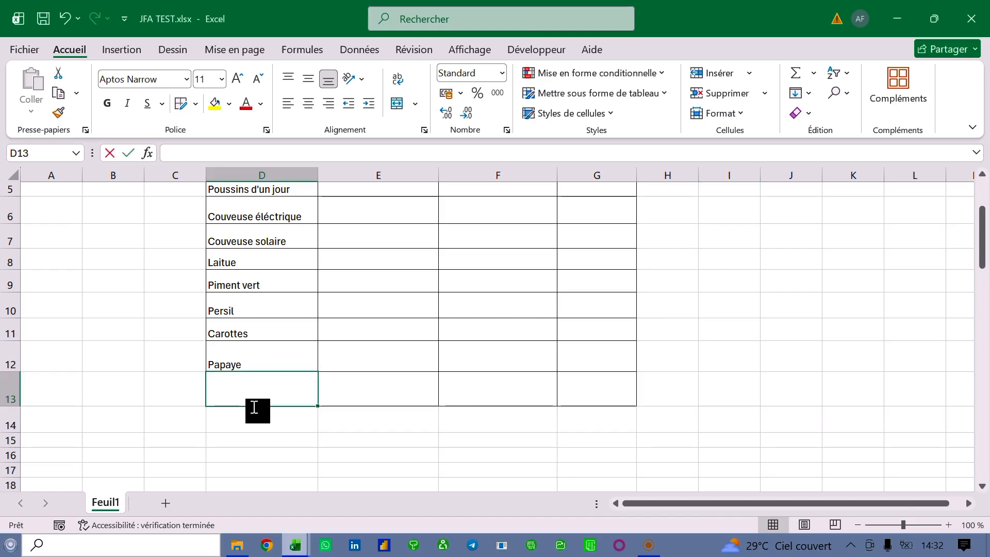
pyautogui.write('TOTAL')
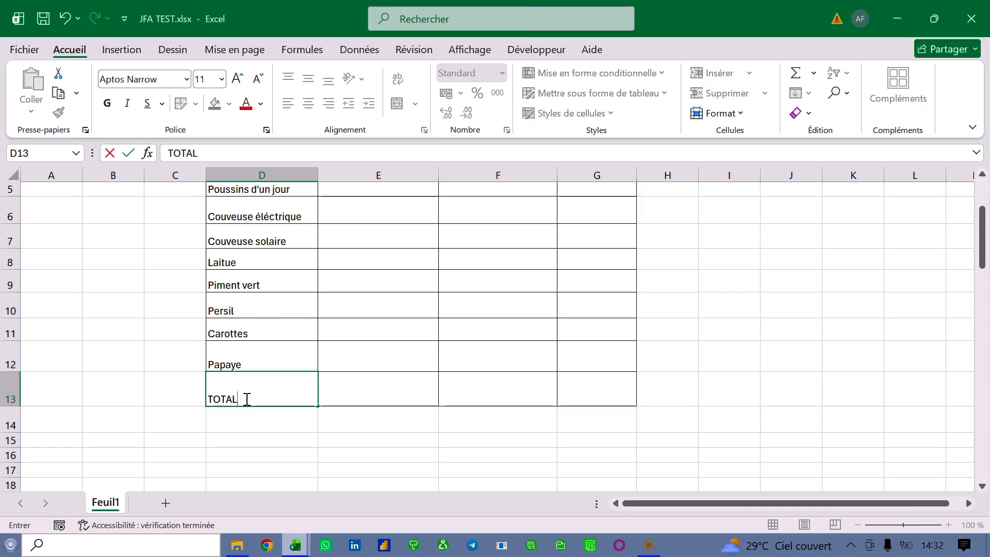
pyautogui.press('Return')
# Enter the 2025 turnover for Œufs fertiles as 512125 in E4 and for Poussins d'un jour as 604200 in E5.
pyautogui.scroll(2, 245, 398)
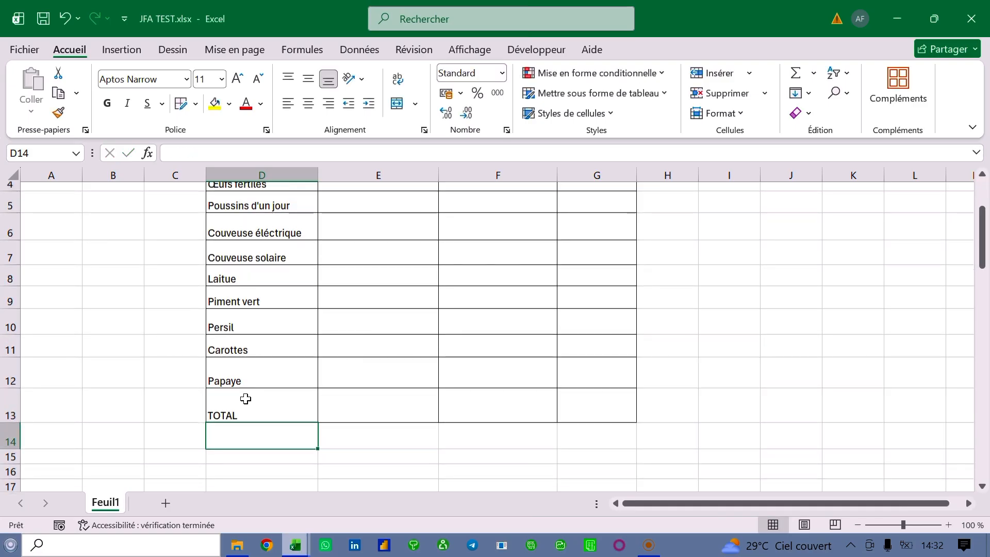
pyautogui.click(375, 277)
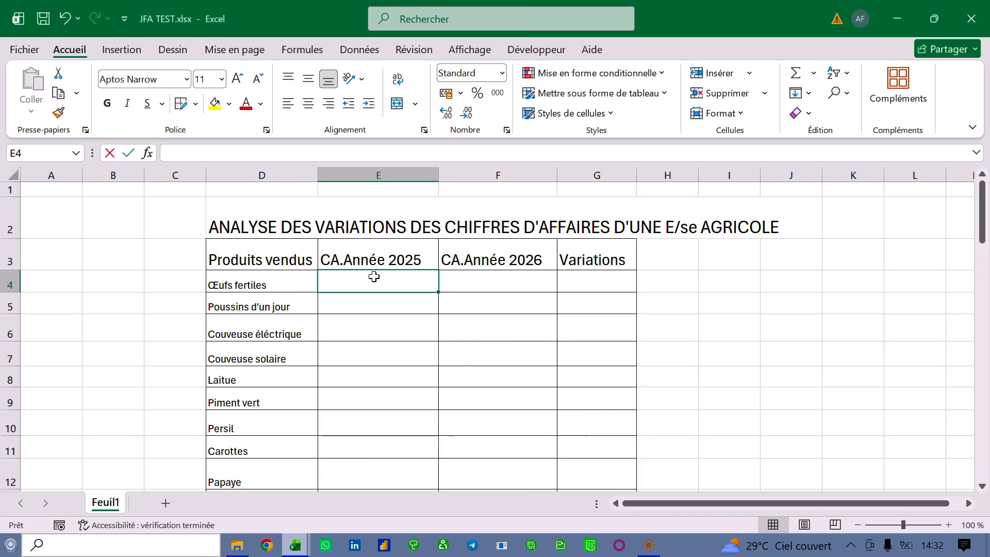
pyautogui.write('512')
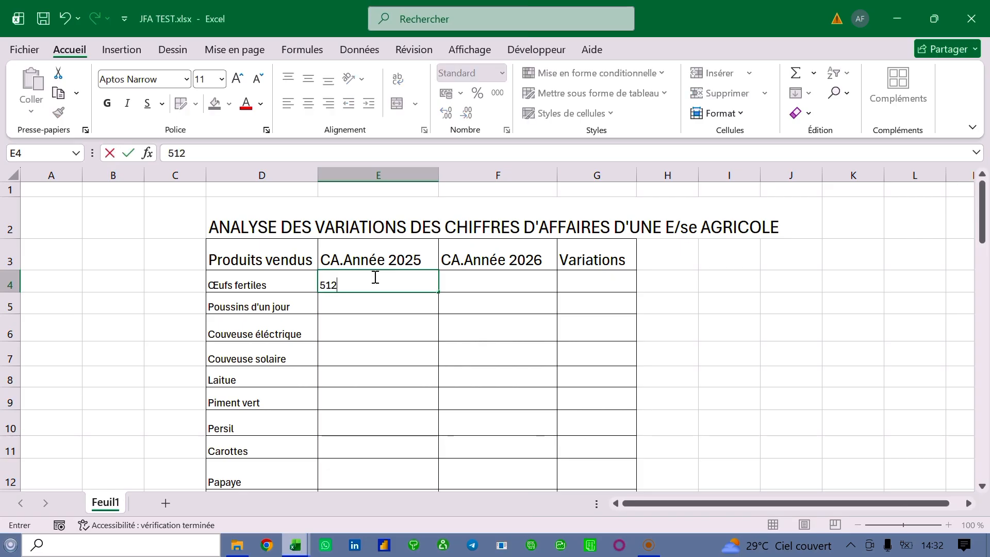
pyautogui.write('125')
pyautogui.press('Return')
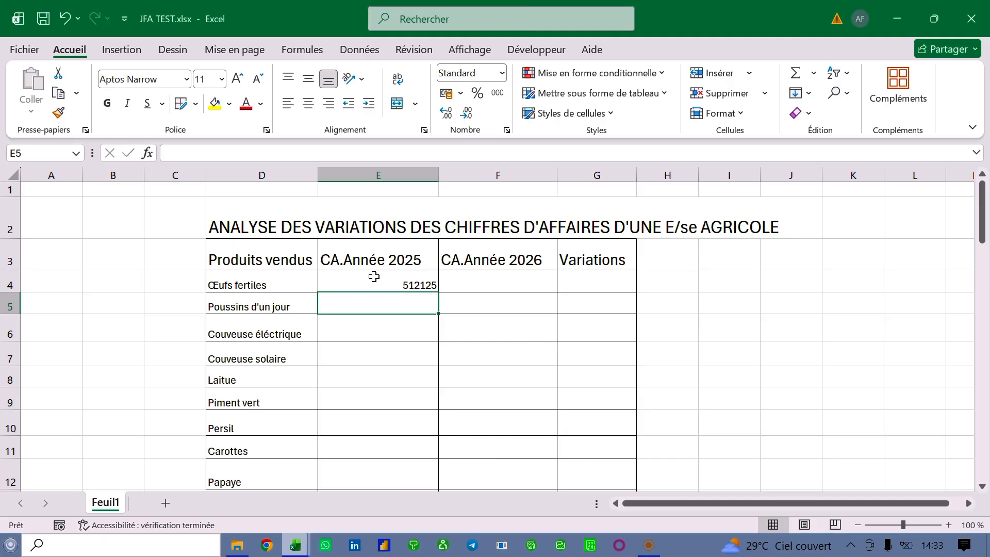
pyautogui.write('60')
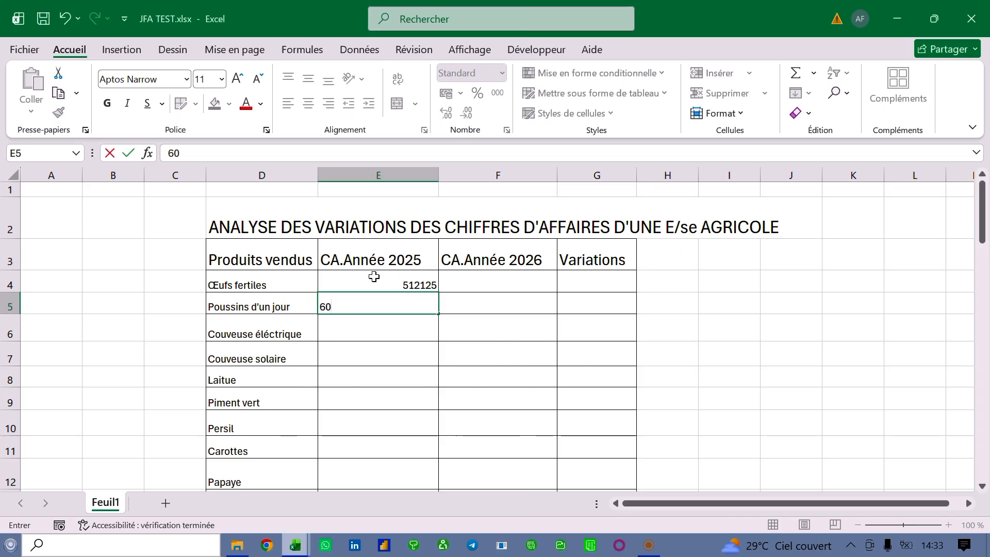
pyautogui.write('4200')
pyautogui.press('Return')
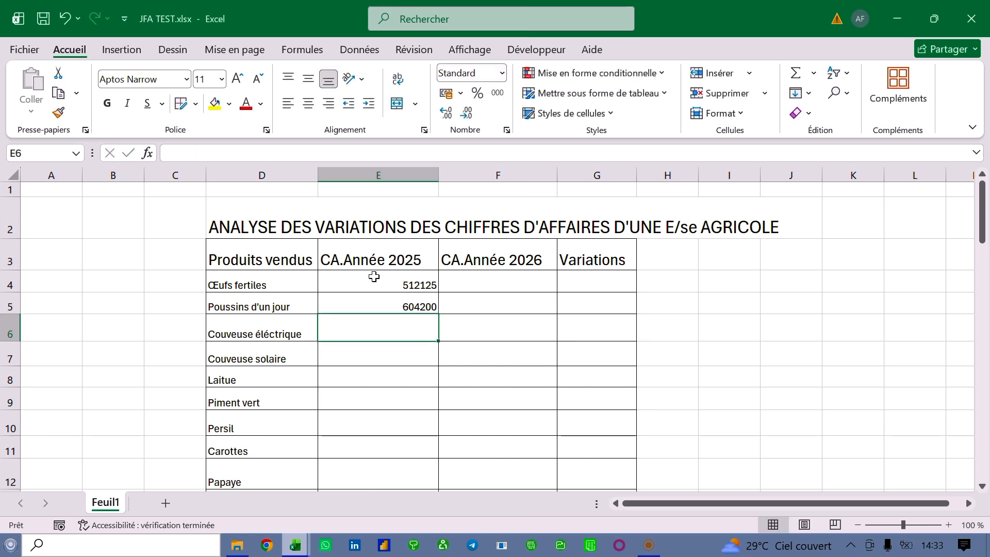
# Enter the 2025 turnover for Couveuse éléctrique as 271900 in E6 and for Couveuse solaire as 1092500 in E7.
pyautogui.write('271')
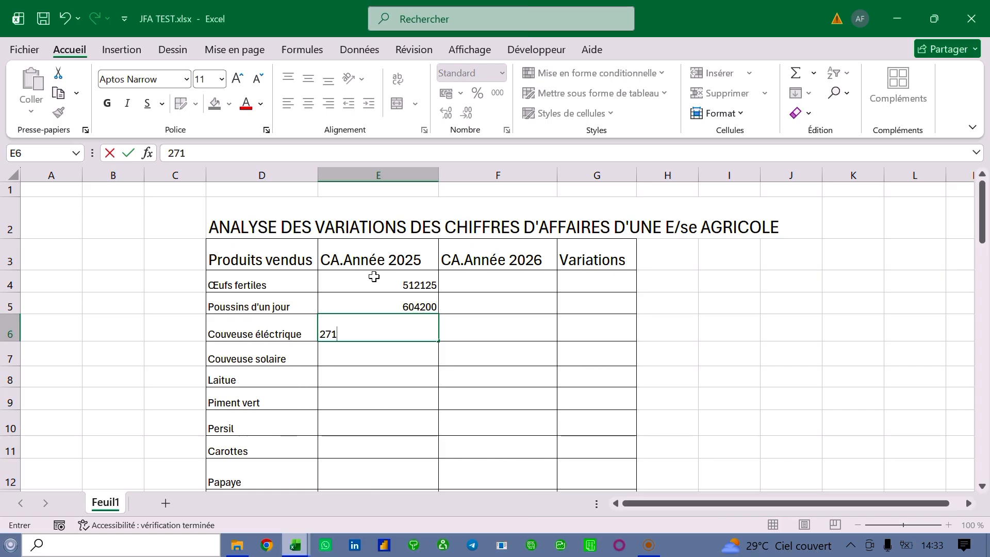
pyautogui.write('900')
pyautogui.press('Return')
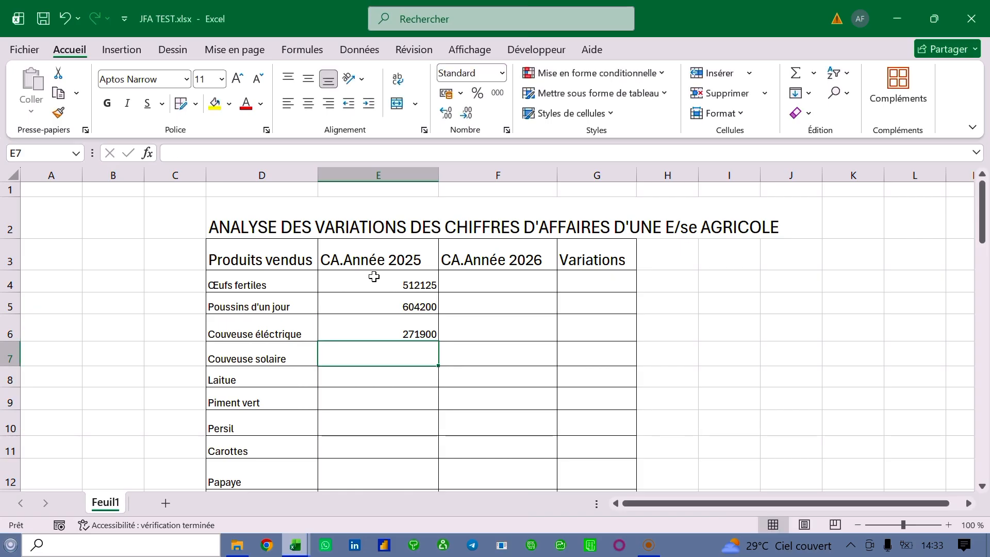
pyautogui.write('1092')
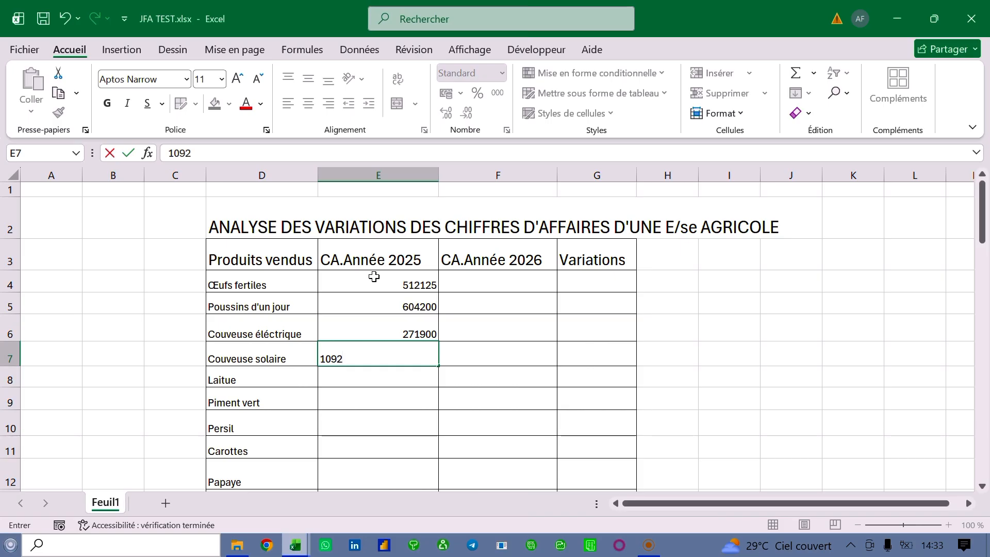
pyautogui.write('500')
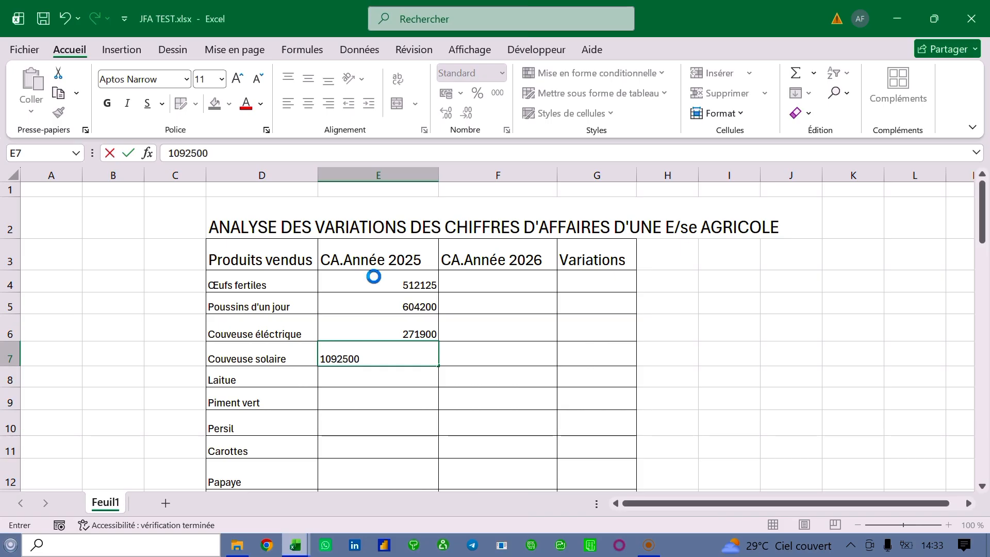
pyautogui.press('Return')
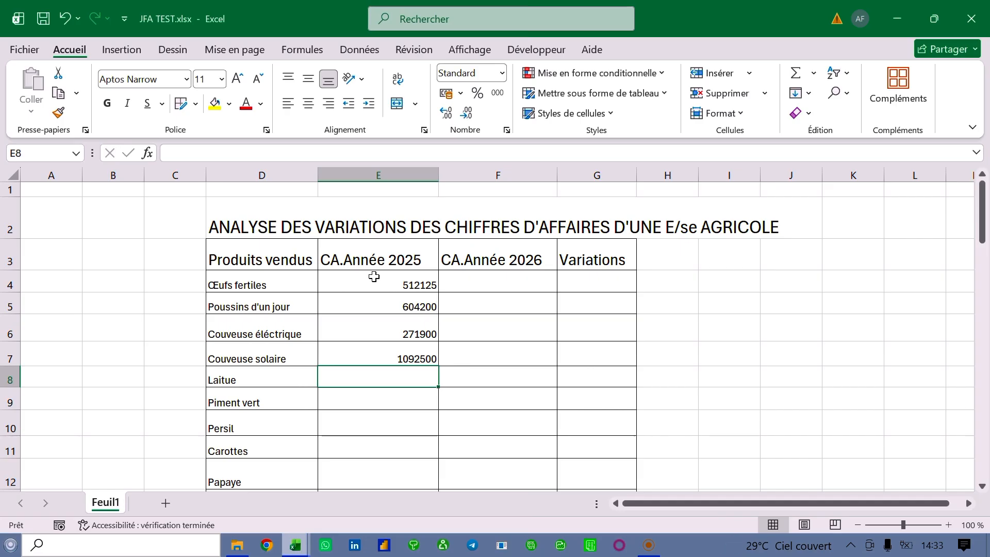
# Enter the 2025 turnover of 583000 for Laitue in E8, 725000 for Piment vert in E9 and 102000 for Persil in E10.
pyautogui.write('583000')
pyautogui.press('Return')
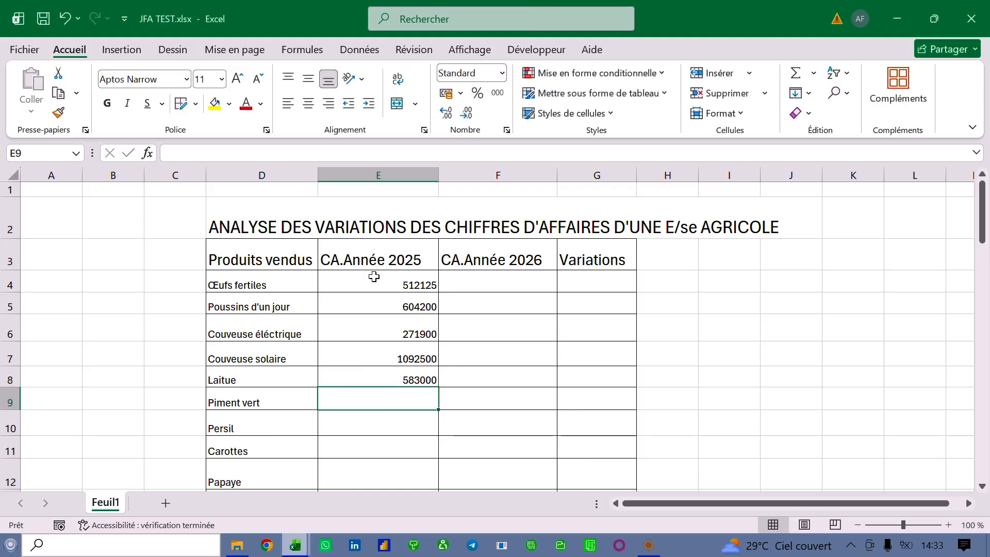
pyautogui.write('725000')
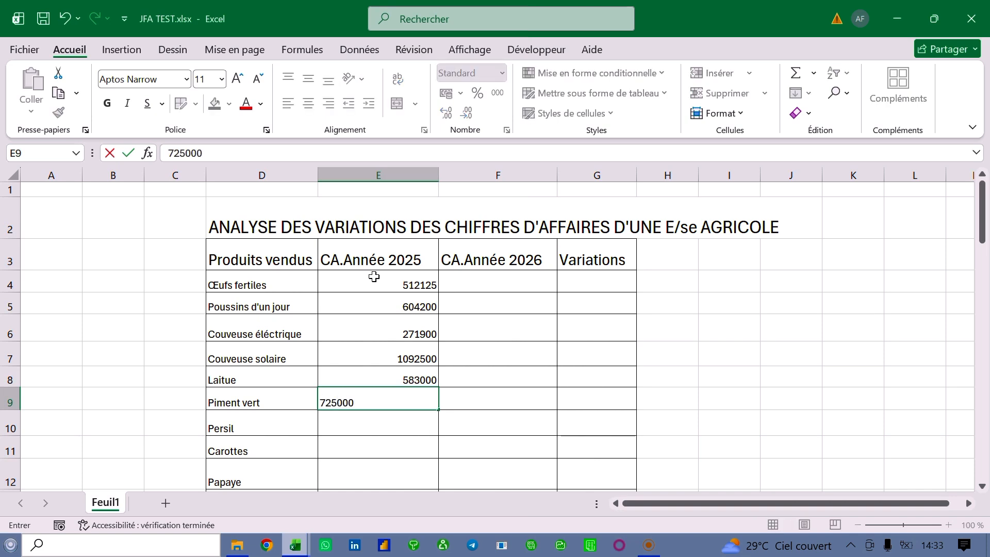
pyautogui.press('Return')
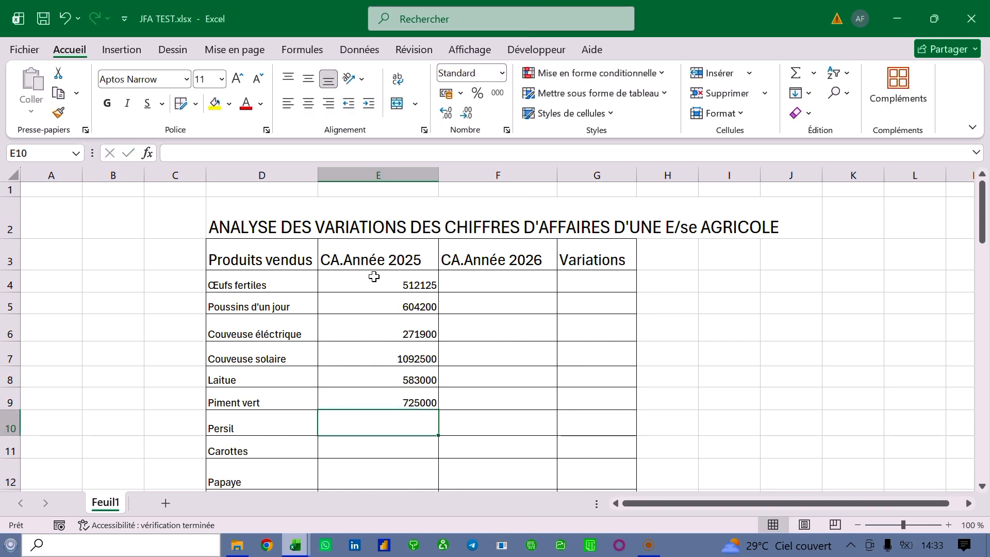
pyautogui.write('102')
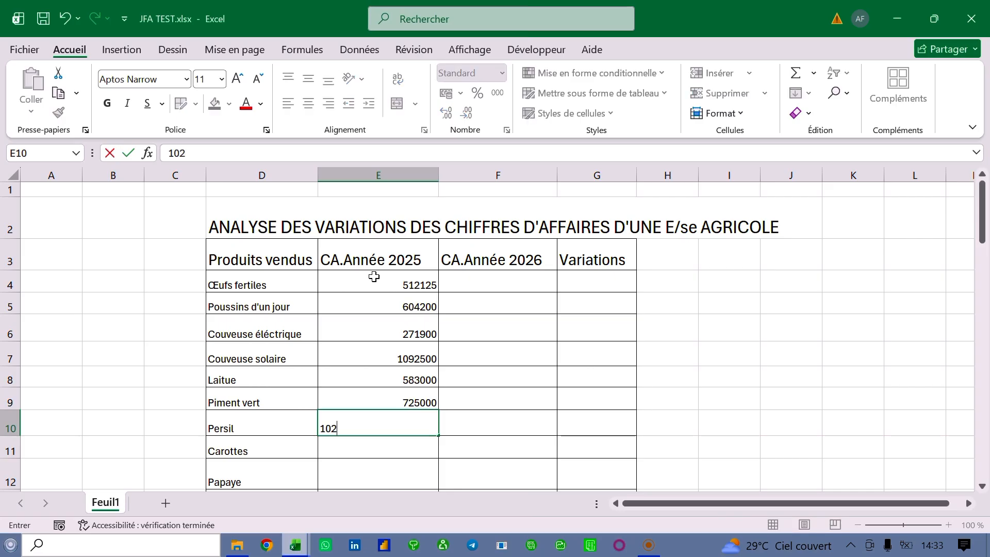
pyautogui.write('000')
pyautogui.press('Return')
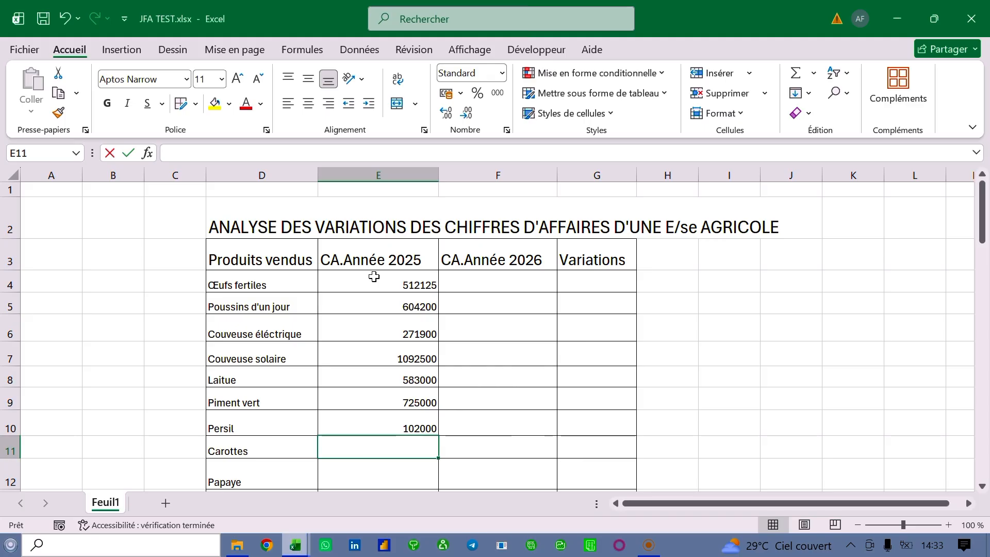
# Enter the 2025 turnover for Carottes as 35000 in E11 and for Papaye as 62500 in E12.
pyautogui.write('35000')
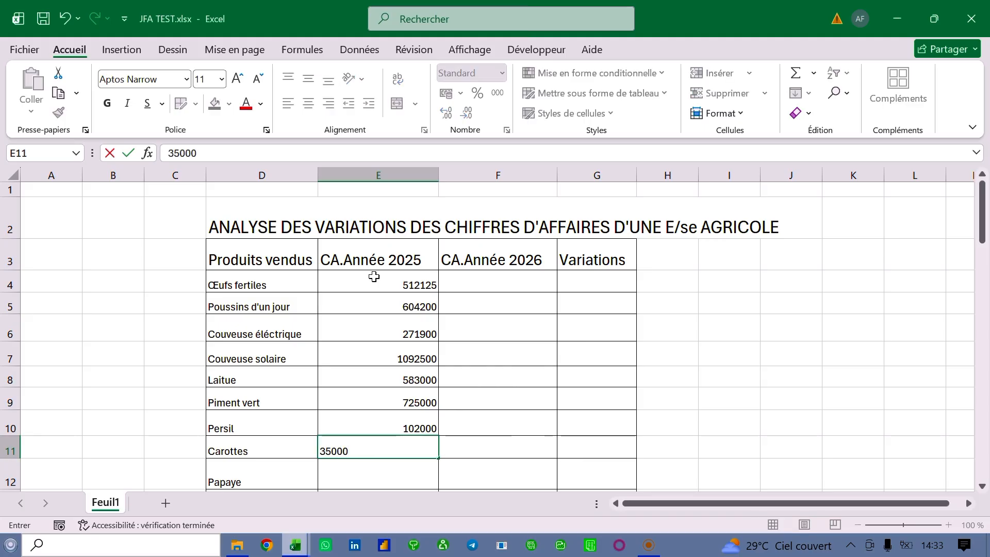
pyautogui.press('Return')
pyautogui.scroll(-1, 374, 276)
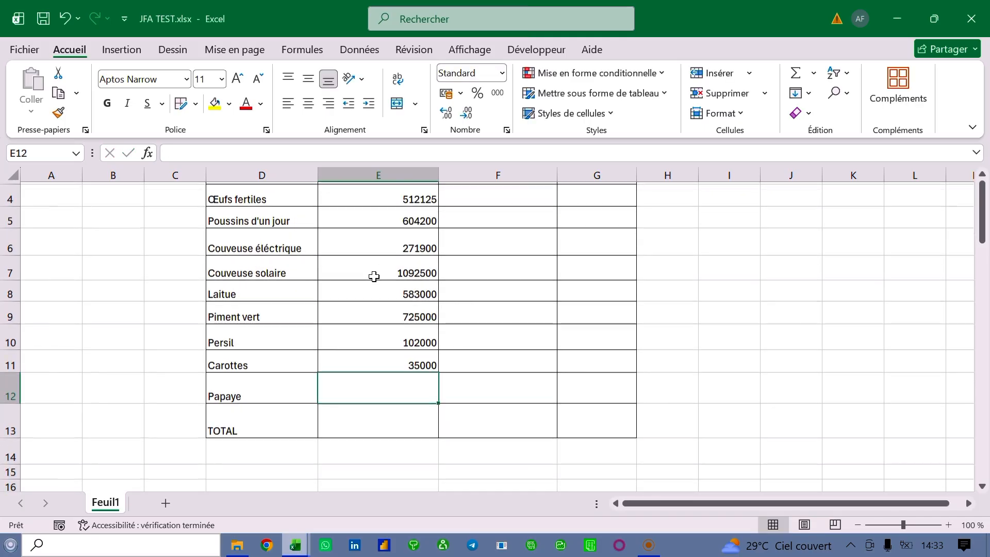
pyautogui.write('62500')
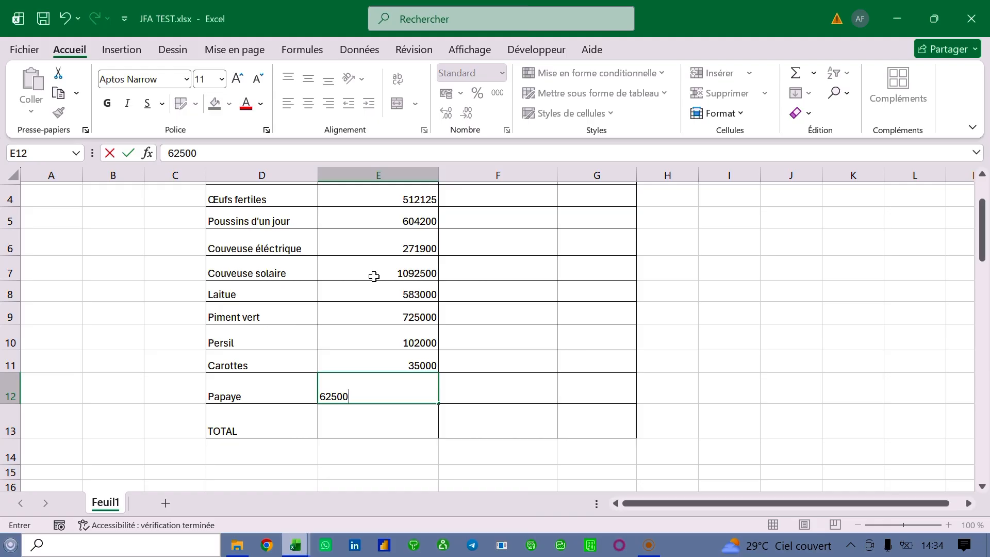
pyautogui.press('Return')
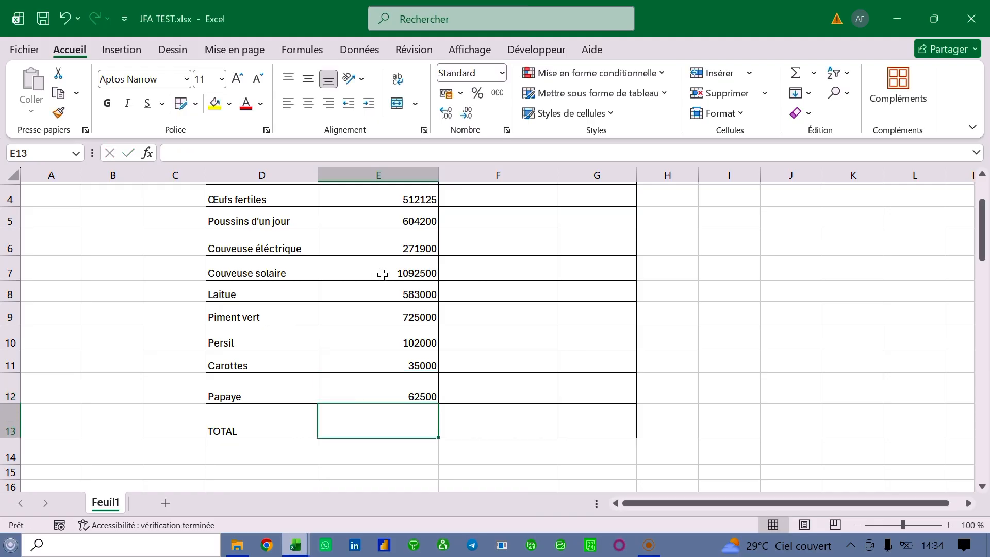
# Total the 2025 turnover in E13 with a SOMME formula over E4:E12.
pyautogui.scroll(1, 475, 262)
pyautogui.scroll(-1, 475, 262)
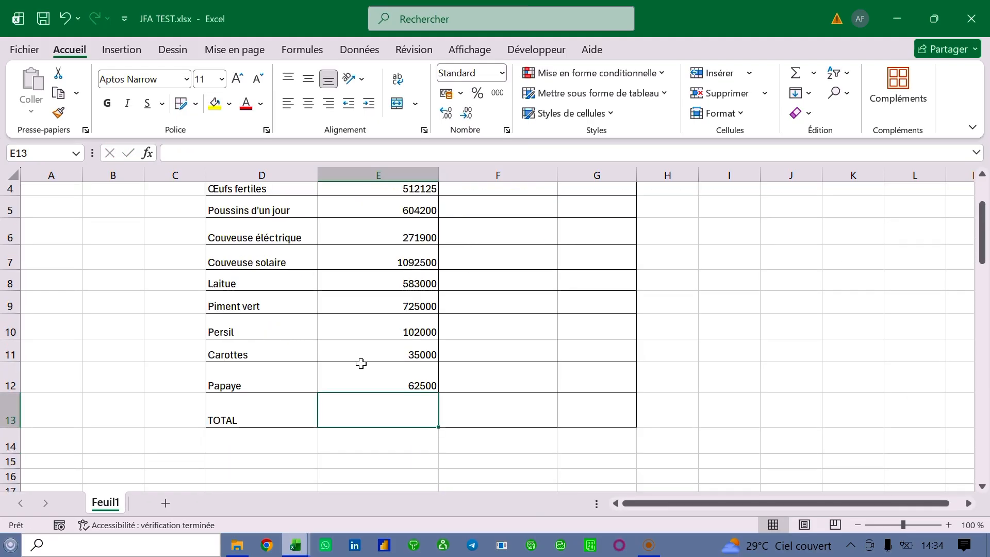
pyautogui.write('=')
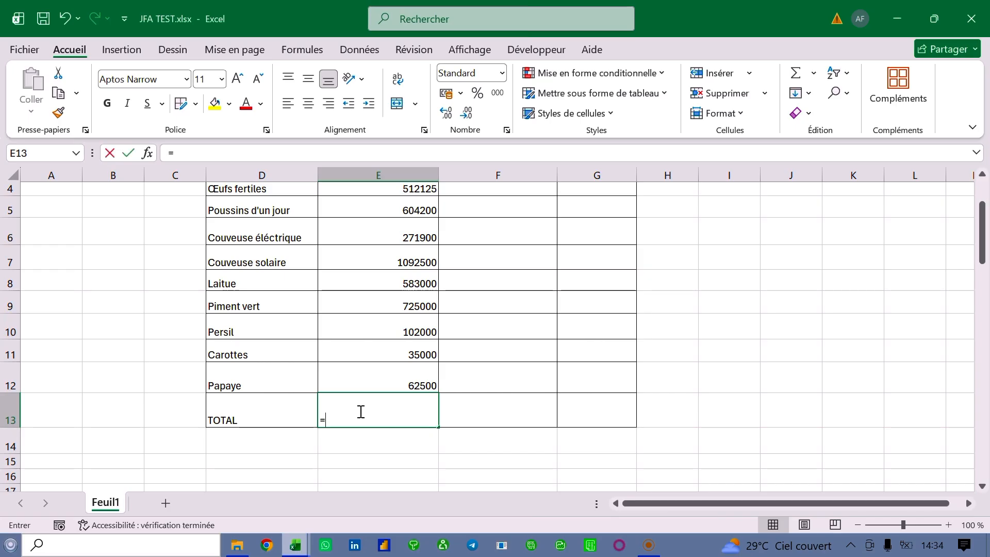
pyautogui.write('SOMME')
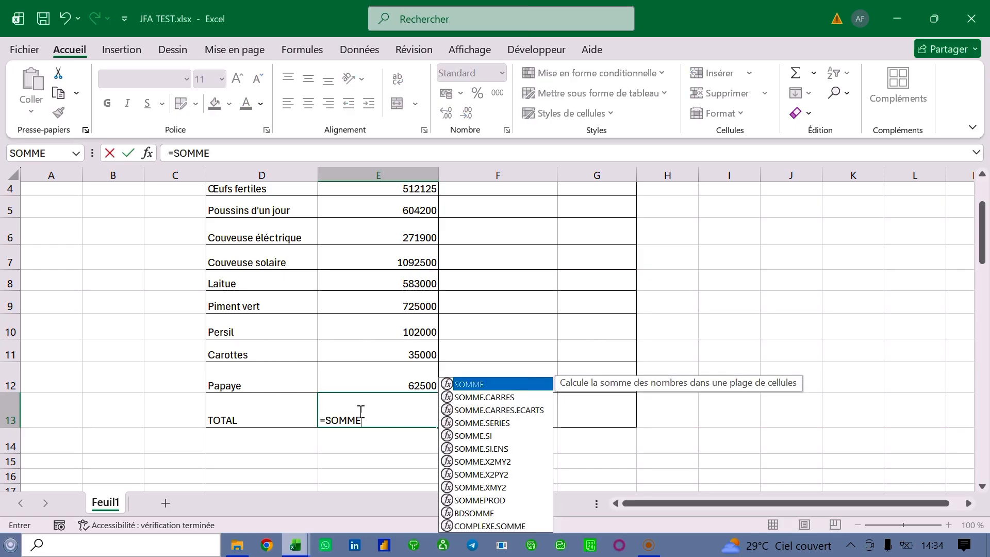
pyautogui.write('S')
pyautogui.press('BackSpace')
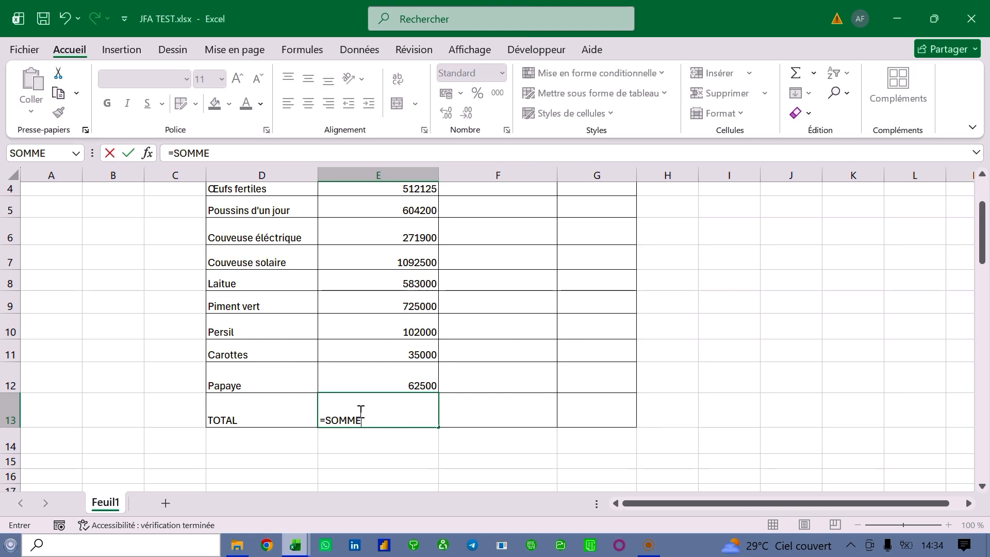
pyautogui.write('(')
pyautogui.scroll(1, 364, 416)
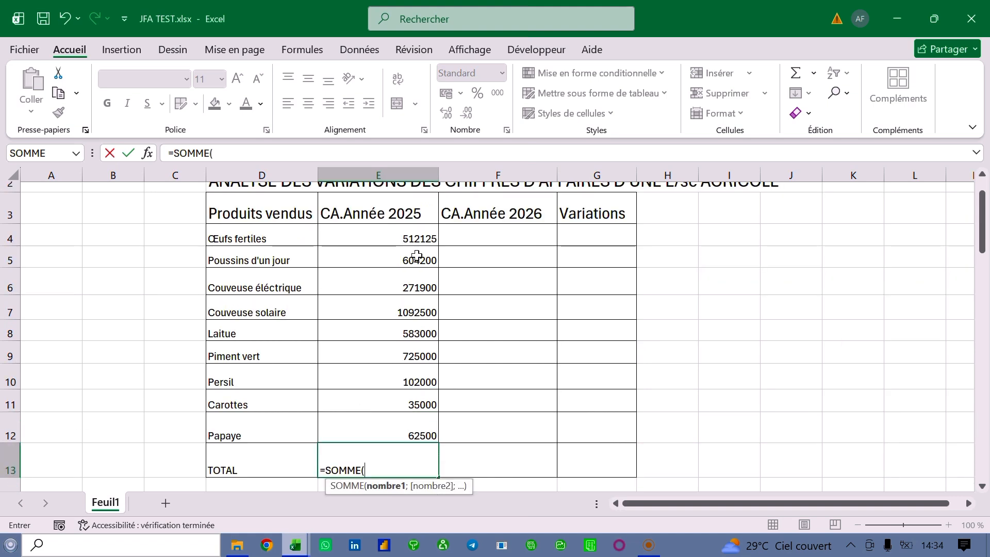
pyautogui.click(421, 234)
pyautogui.moveTo(421, 234); pyautogui.dragTo(419, 435)
pyautogui.press('Return')
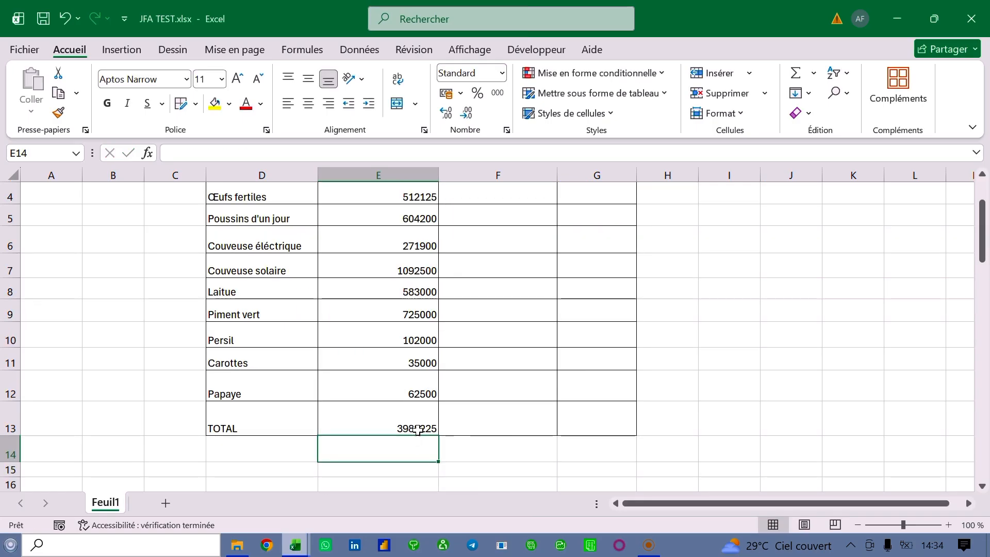
# Enter the 2026 turnover for Œufs fertiles as 490400 in F4 and for Poussins d'un jour as 589350 in F5.
pyautogui.scroll(1, 487, 229)
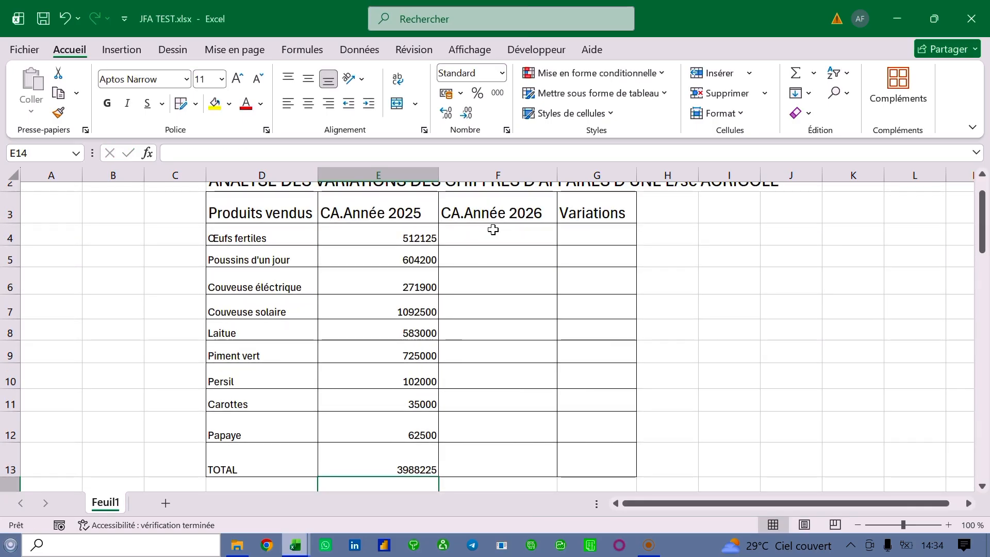
pyautogui.click(491, 230)
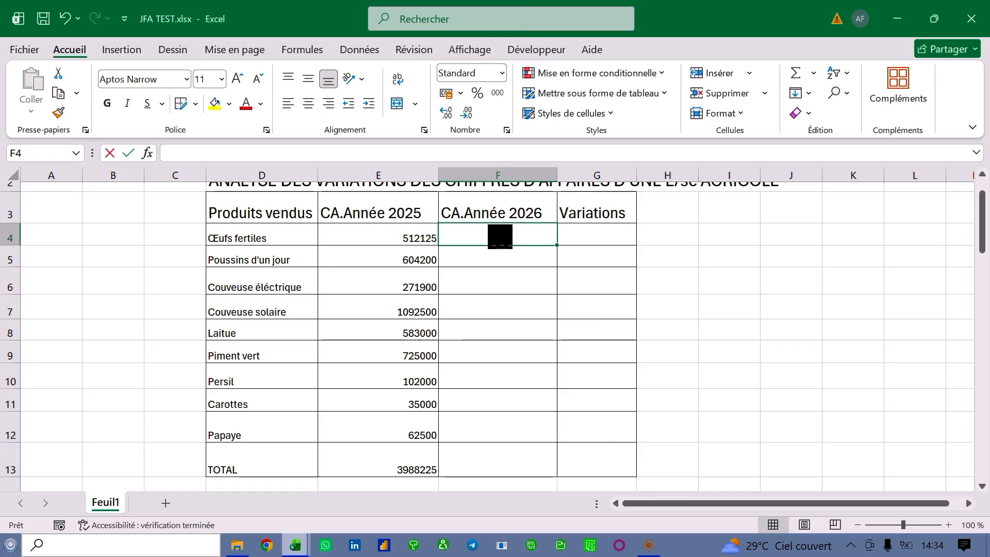
pyautogui.write('490')
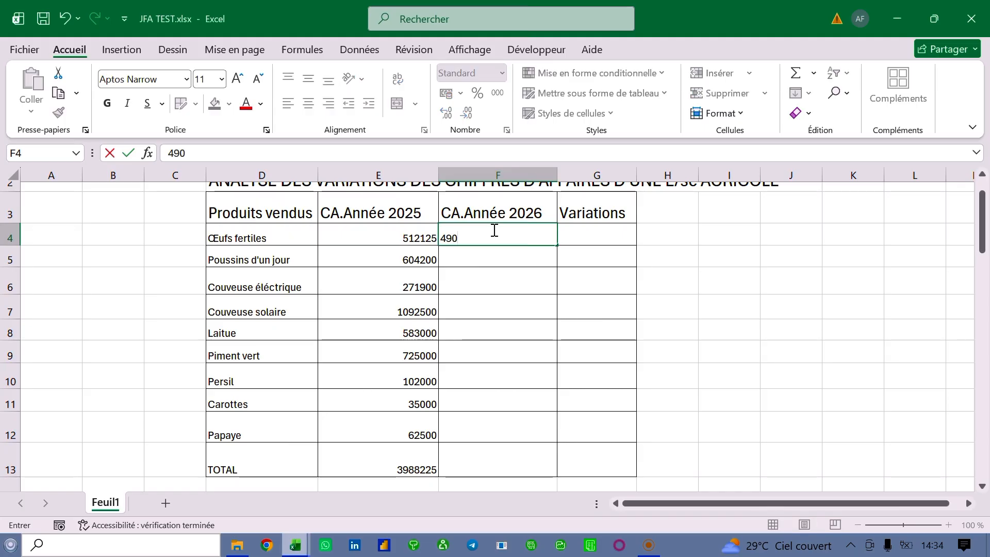
pyautogui.write('400')
pyautogui.press('Return')
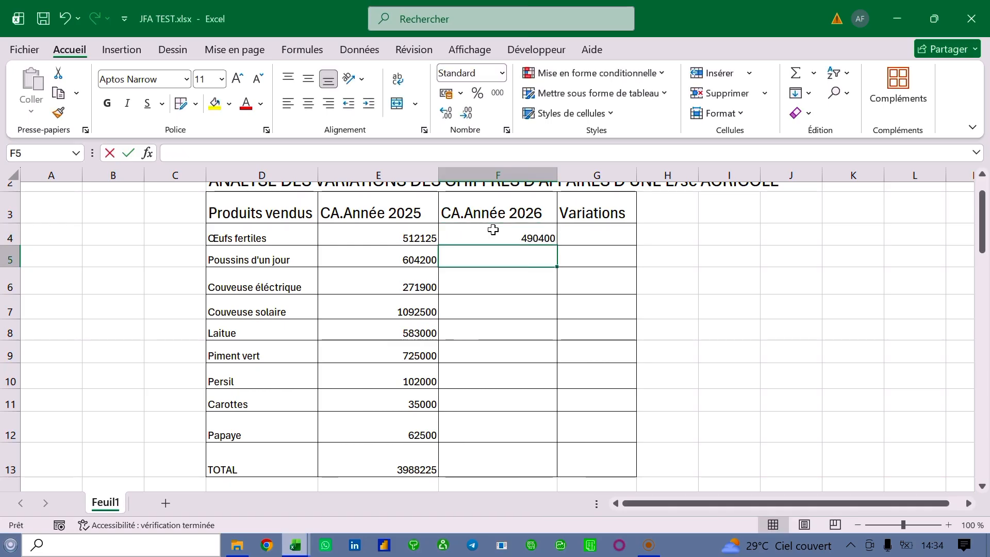
pyautogui.write('58')
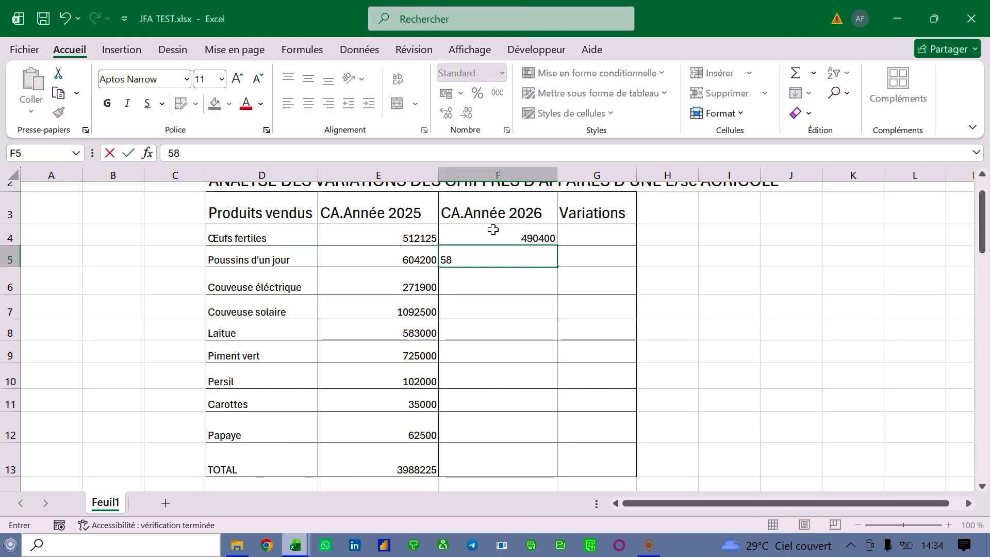
pyautogui.write('9350')
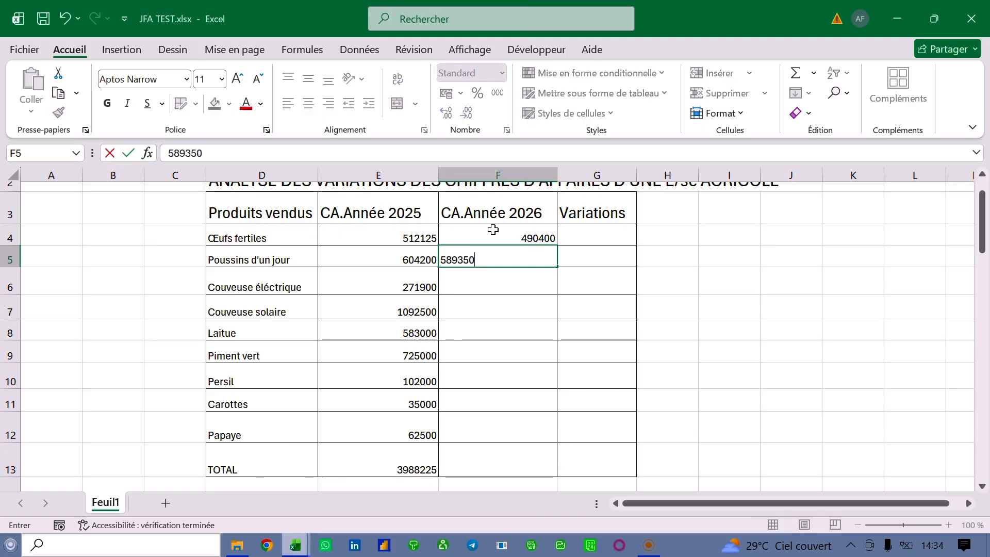
pyautogui.press('Return')
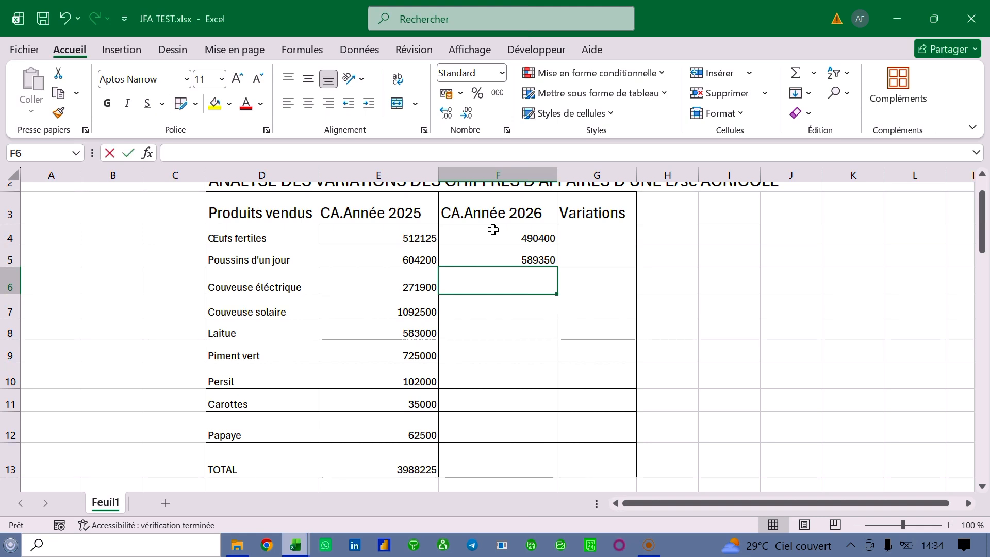
# Enter the 2026 turnover for Couveuse éléctrique as 790000 in F6 and for Couveuse solaire as 2904700 in F7.
pyautogui.write('790')
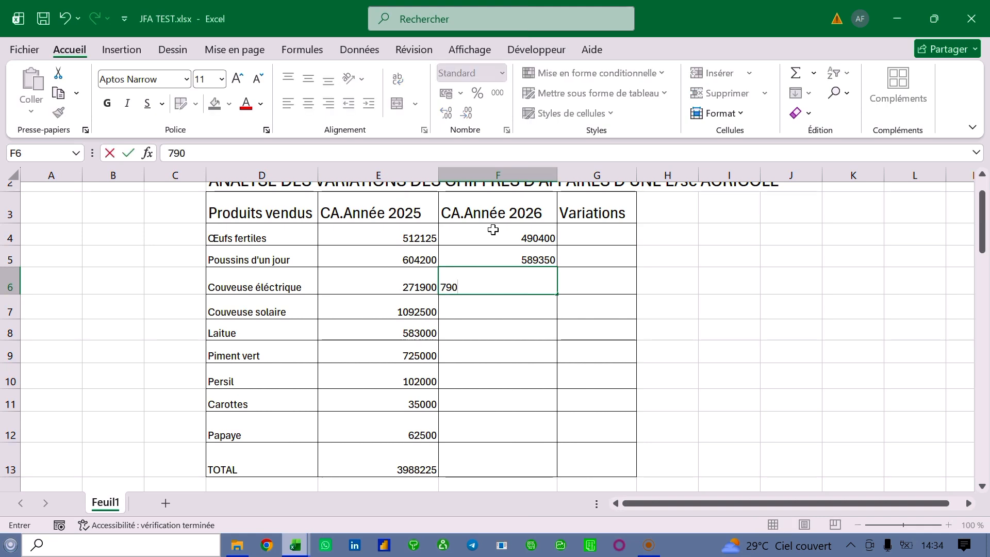
pyautogui.write('000')
pyautogui.press('Return')
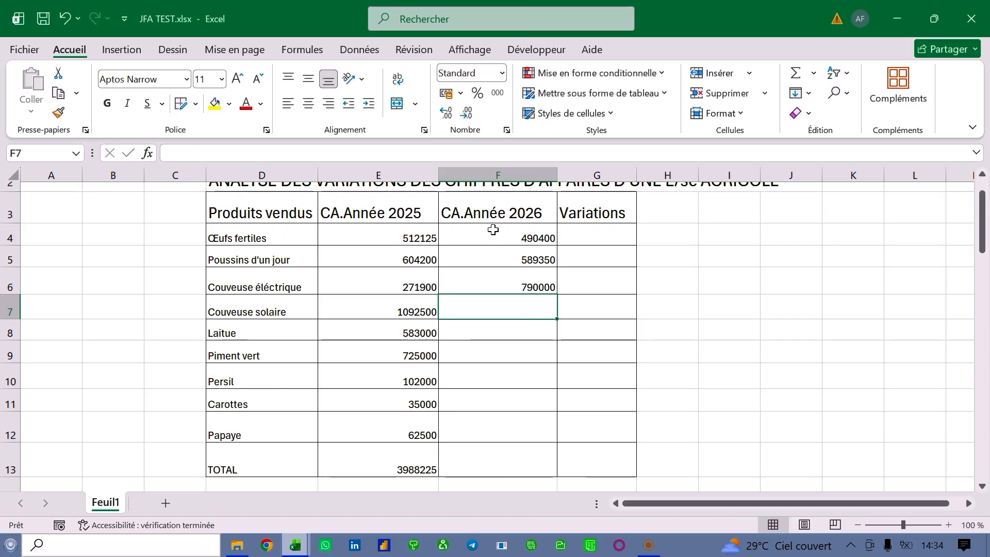
pyautogui.write('2')
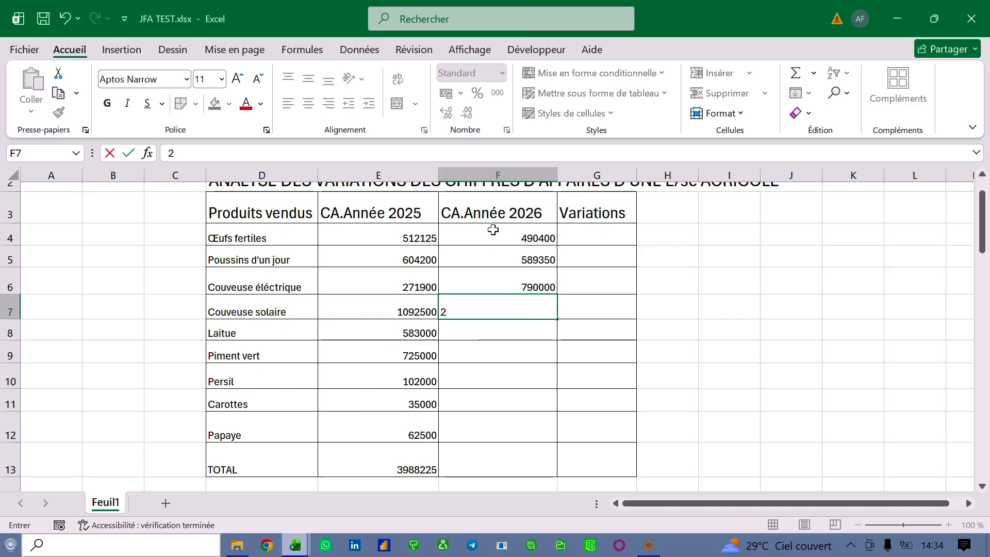
pyautogui.write('90470')
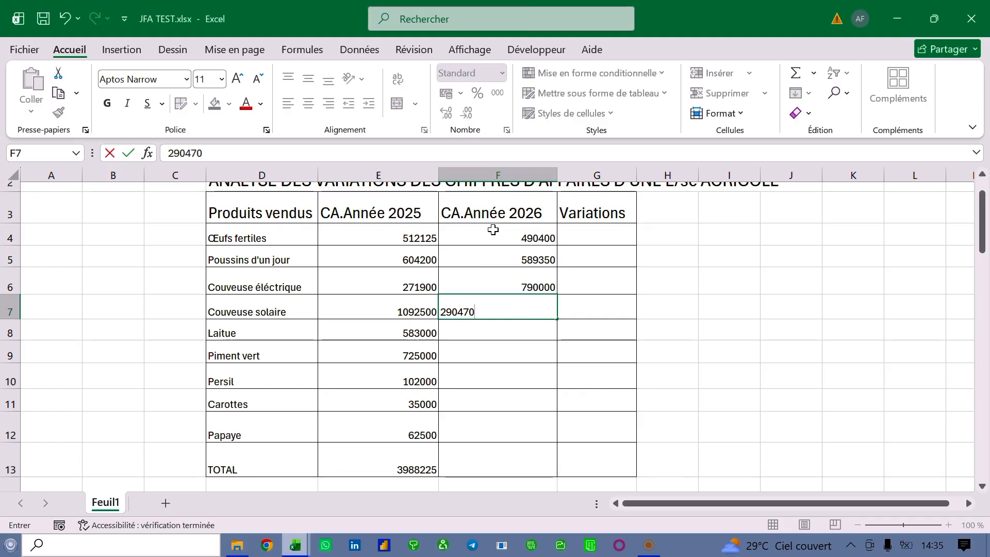
pyautogui.write('0')
pyautogui.press('Return')
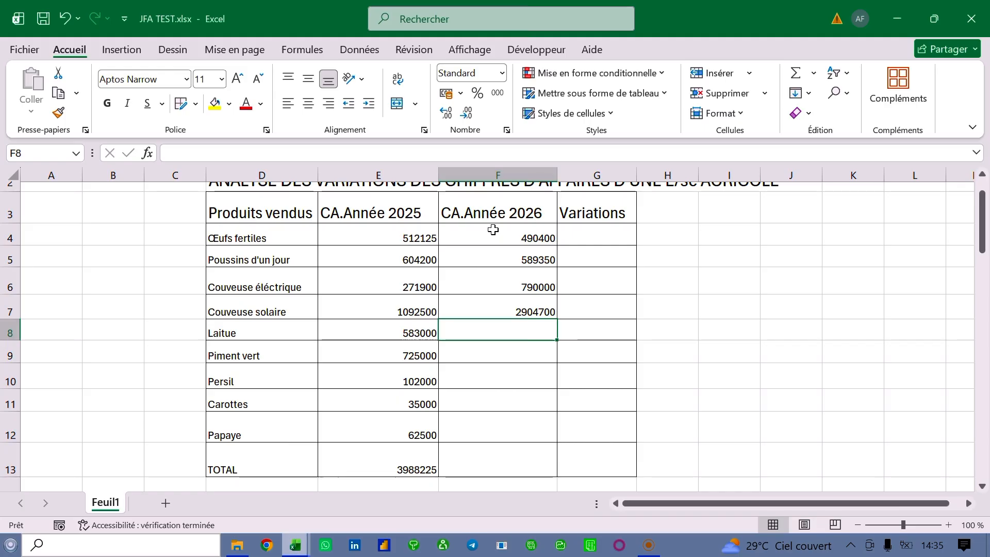
# Enter the 2026 turnover for Laitue as 780000 in F8 and for Piment vert as 1034800 in F9.
pyautogui.write('7')
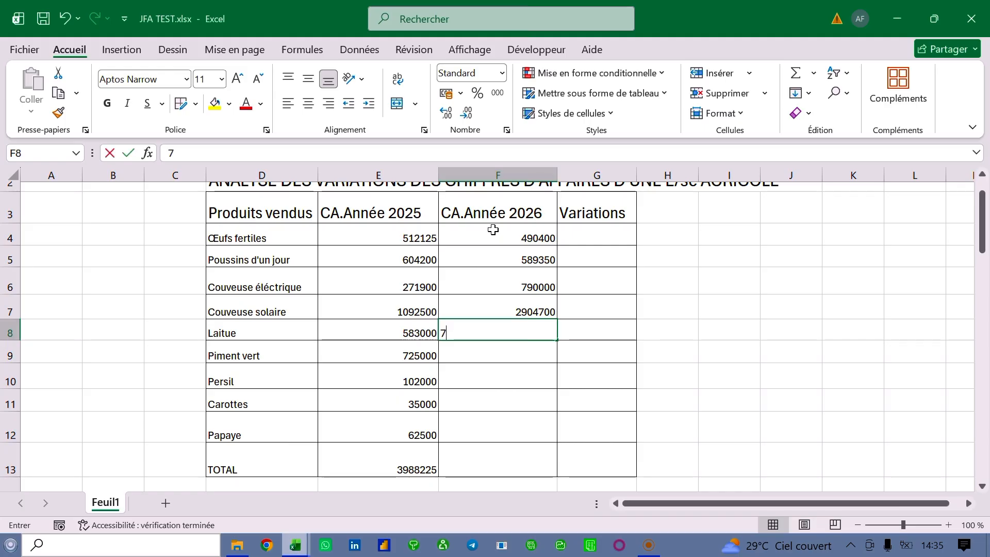
pyautogui.write('80000')
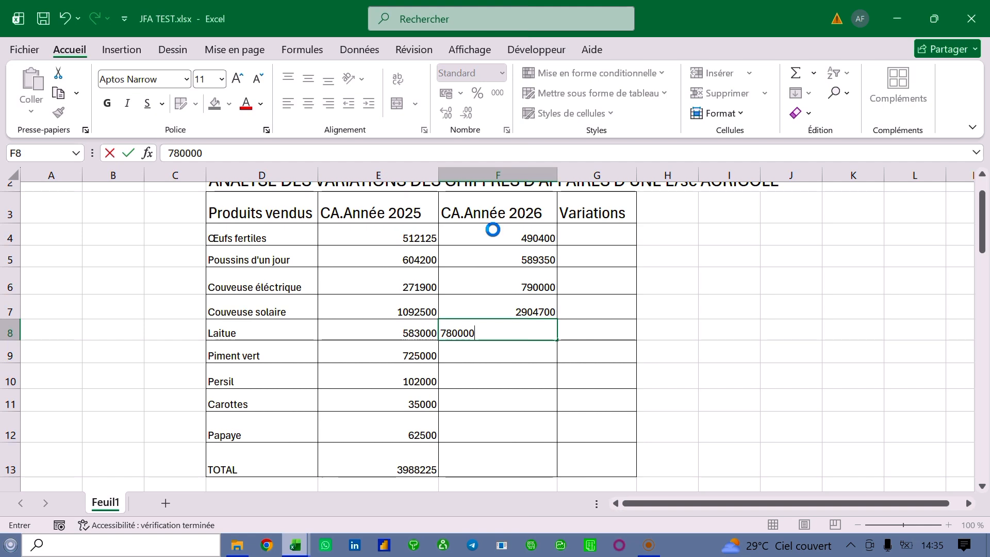
pyautogui.press('Return')
pyautogui.write('1034')
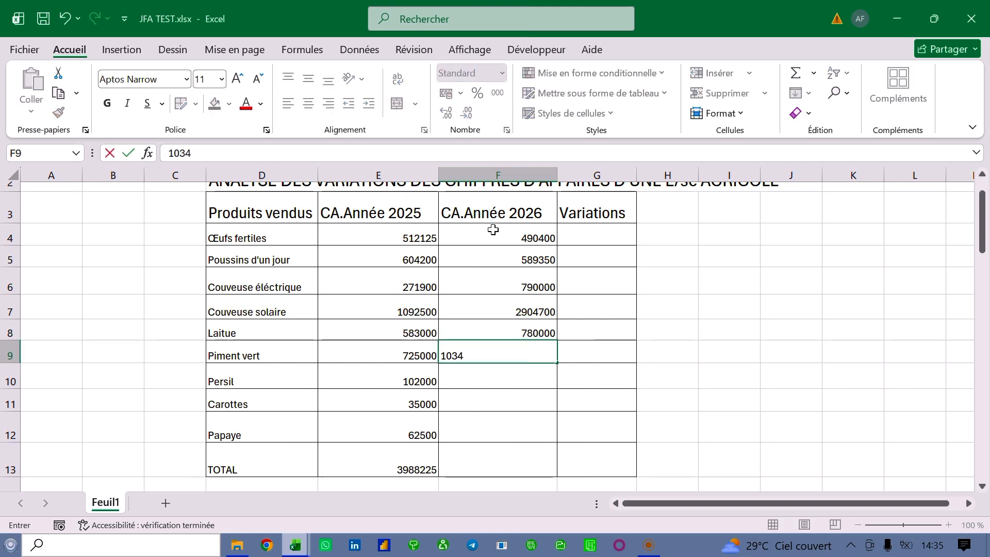
pyautogui.write('800')
pyautogui.press('Return')
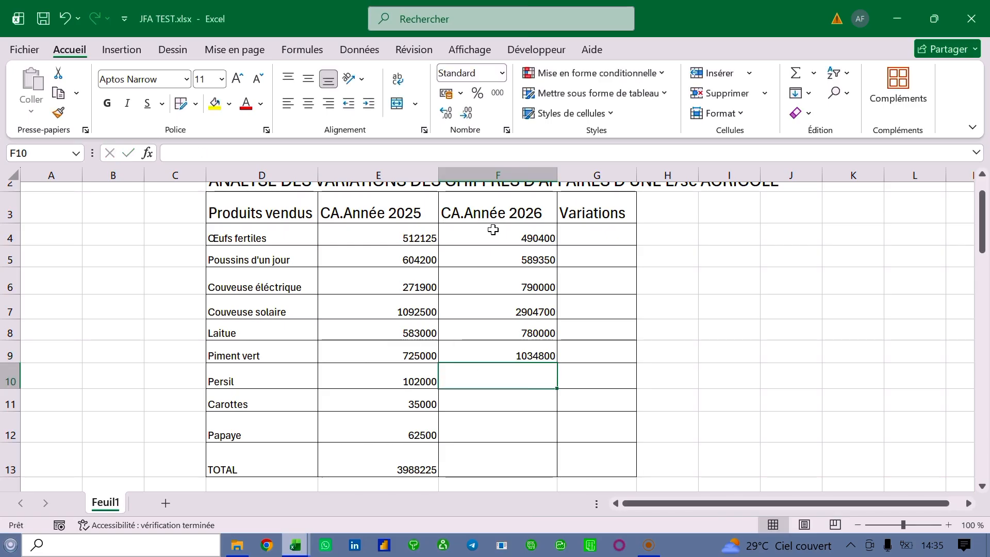
# Enter the 2026 turnover of 300000 for Persil in F10, 50900 for Carottes in F11 and 103900 for Papaye in F12.
pyautogui.write('300000')
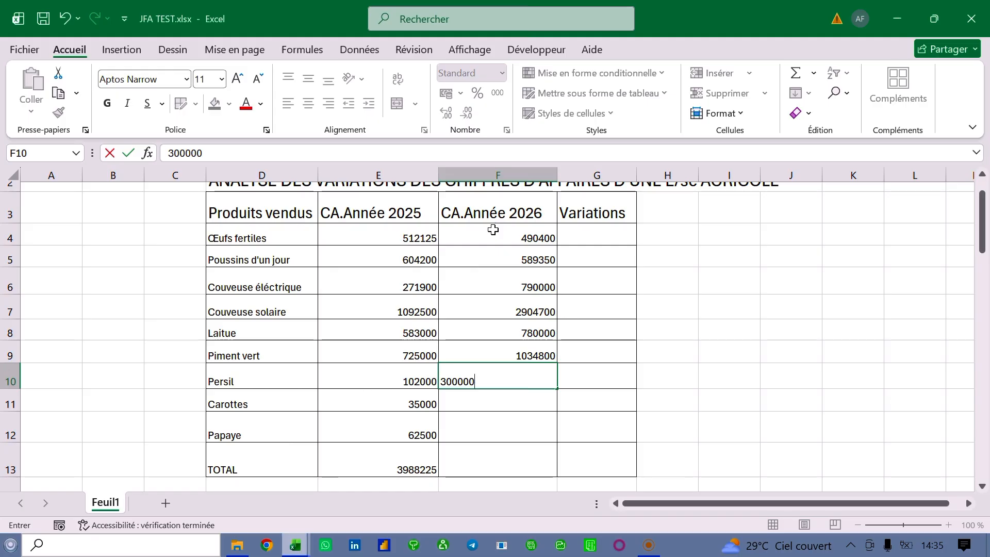
pyautogui.press('Return')
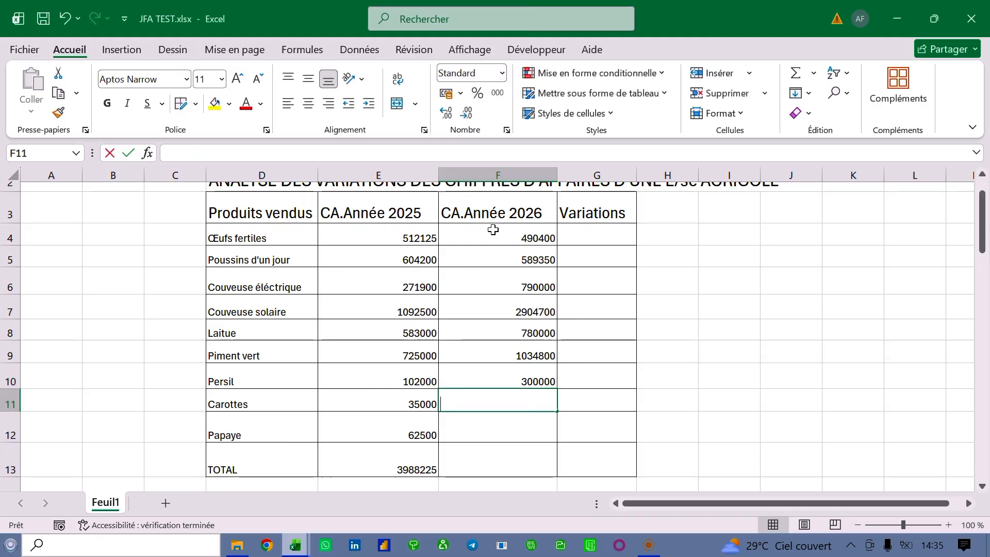
pyautogui.write('509')
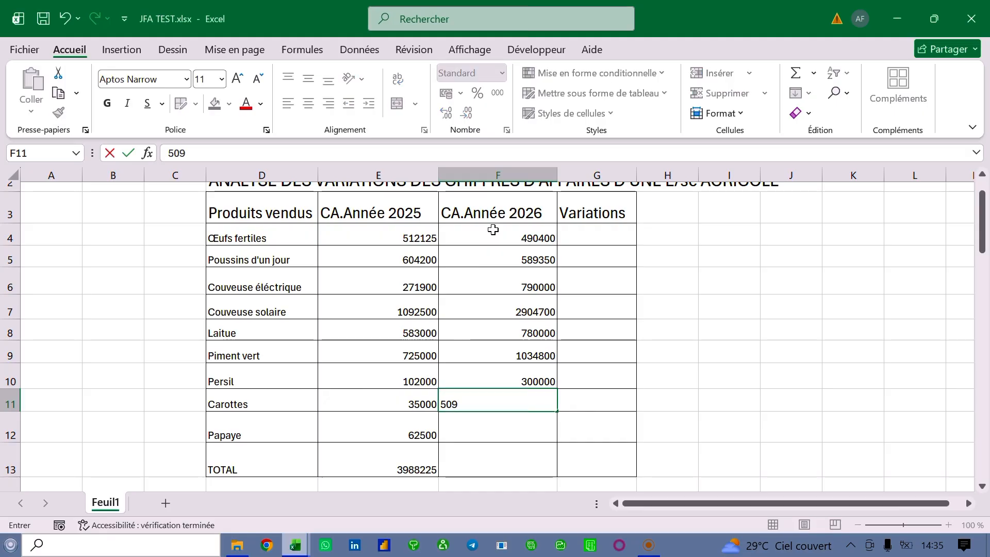
pyautogui.write('00')
pyautogui.press('Return')
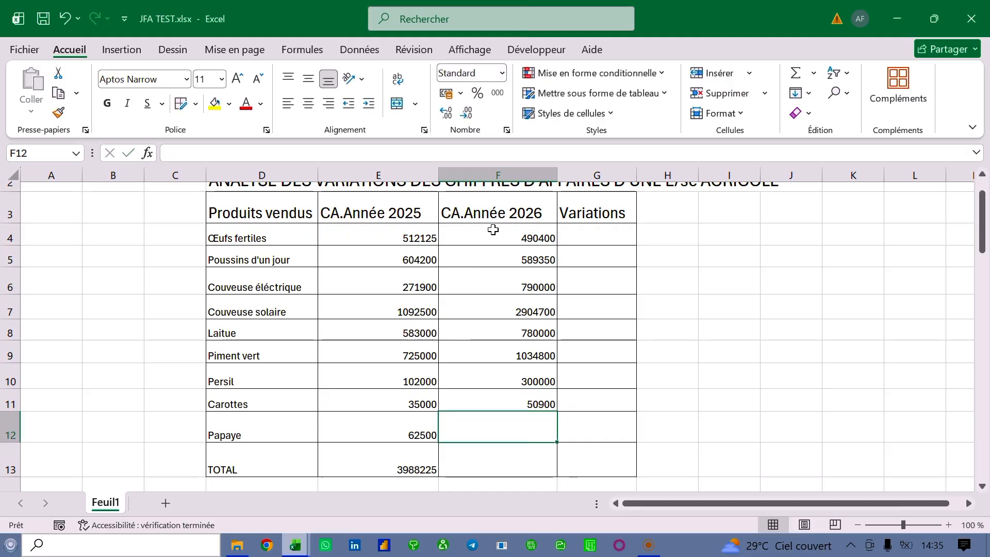
pyautogui.write('103')
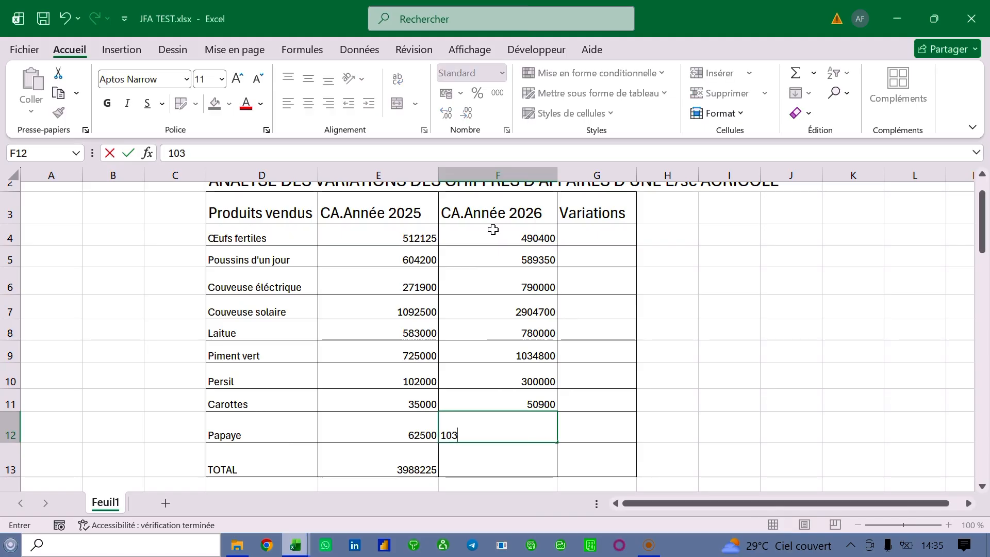
pyautogui.write('900')
pyautogui.press('Return')
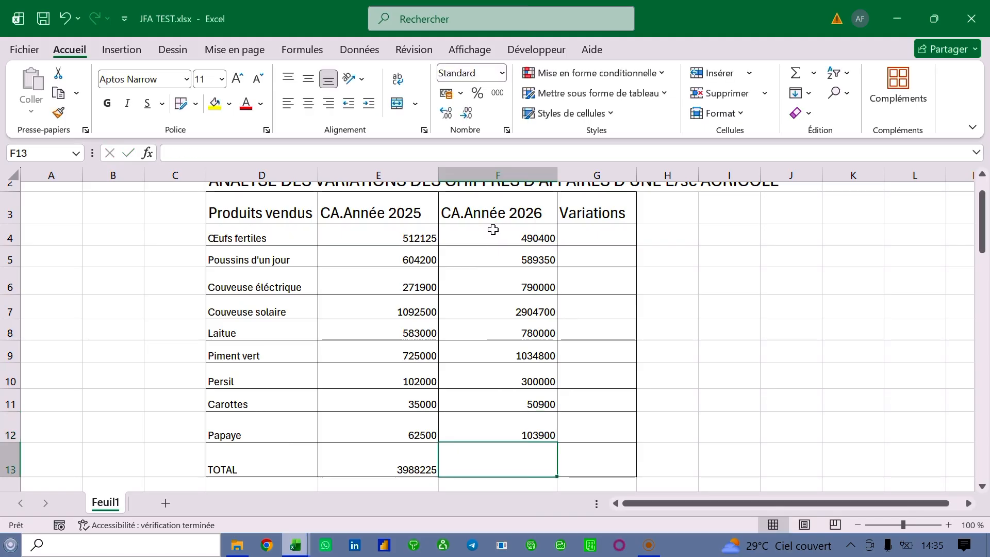
# Total the 2026 turnover in F13 with a SOMME formula over F4:F12.
pyautogui.write('=SOMME(')
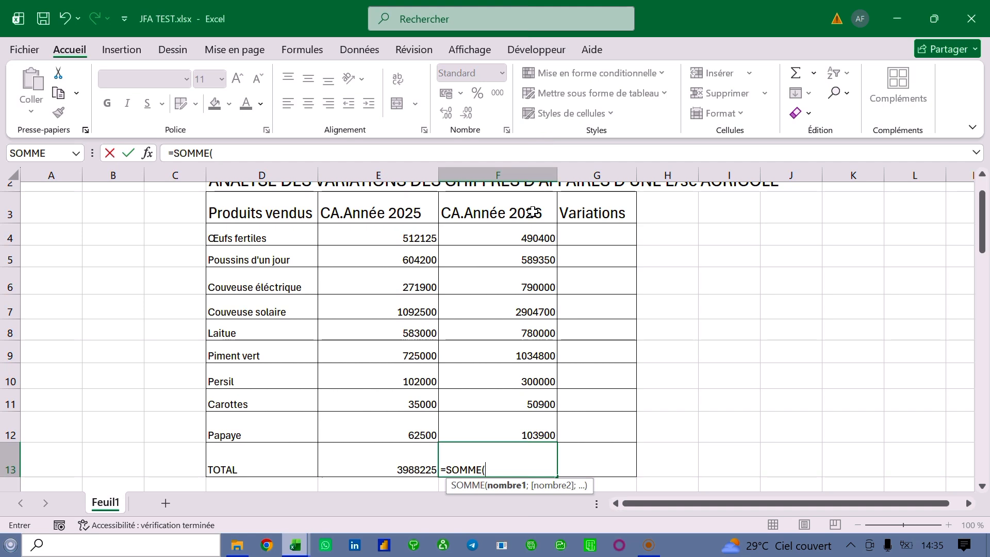
pyautogui.moveTo(531, 241); pyautogui.dragTo(528, 427)
pyautogui.press('Return')
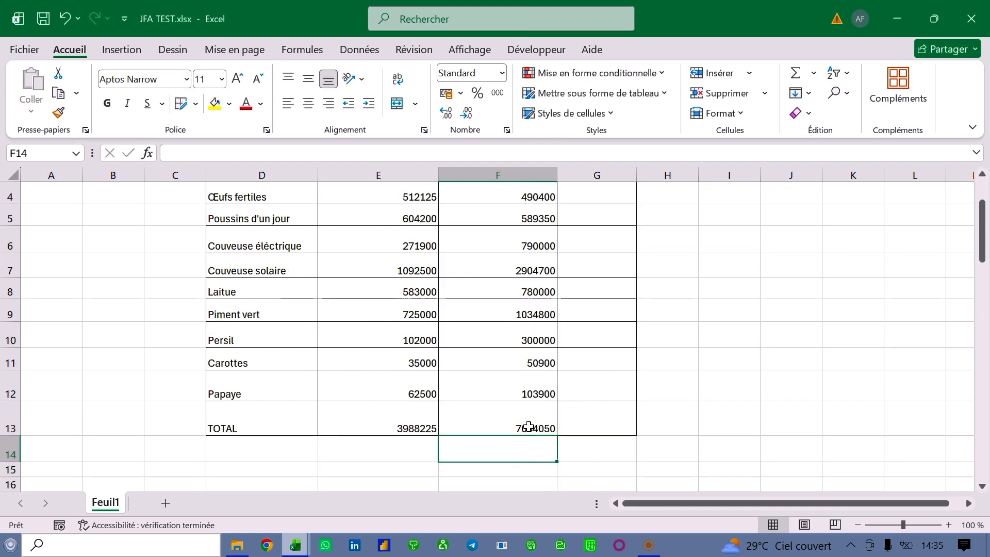
# Format the TOTAL row cells C13:F13 in bold with font size 16.
pyautogui.click(204, 416)
pyautogui.moveTo(205, 416); pyautogui.dragTo(515, 413)
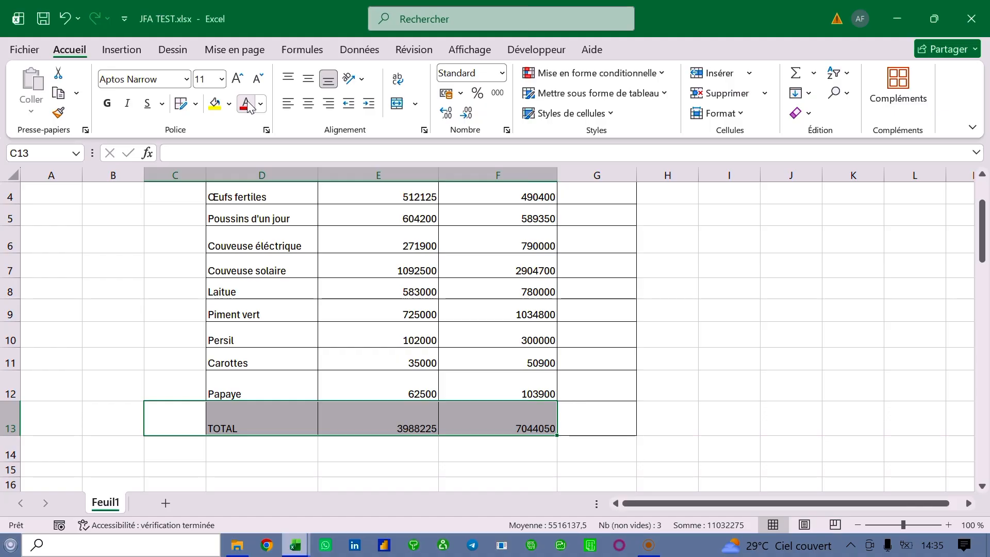
pyautogui.click(222, 78)
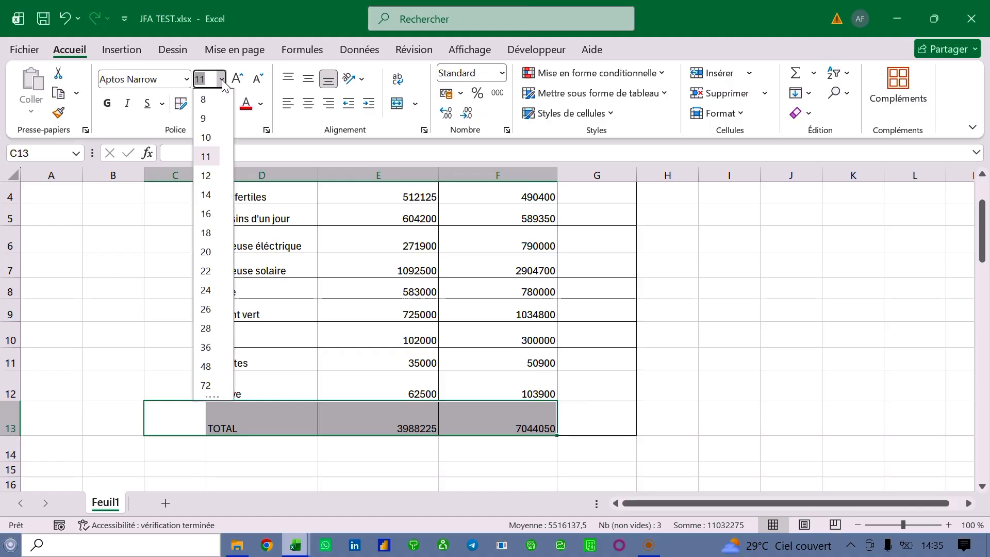
pyautogui.click(210, 212)
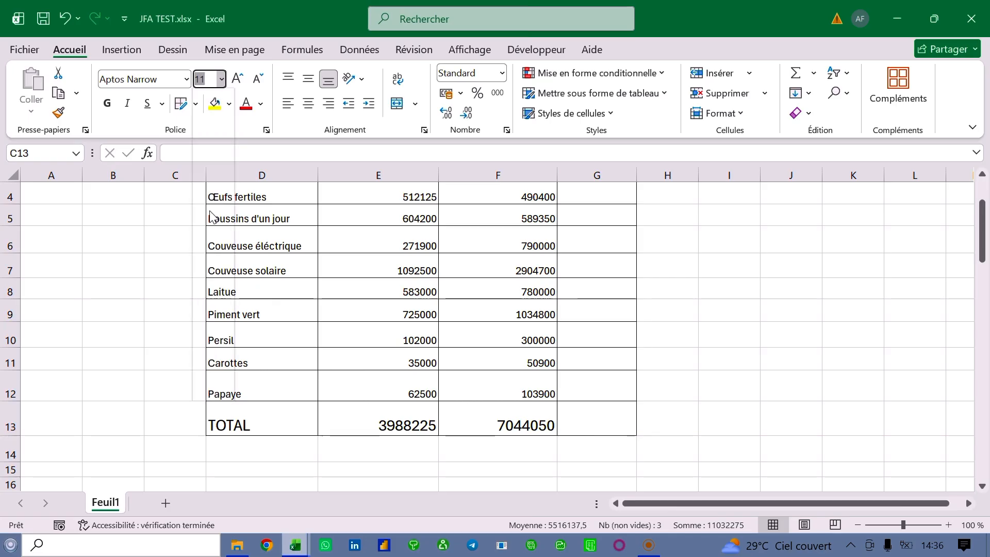
pyautogui.click(113, 106)
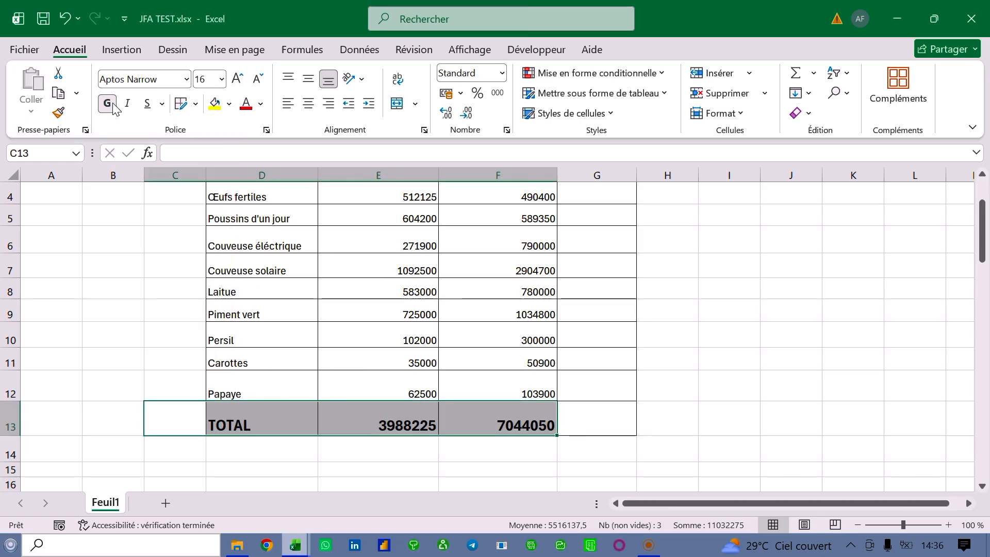
pyautogui.click(388, 253)
pyautogui.scroll(1, 387, 206)
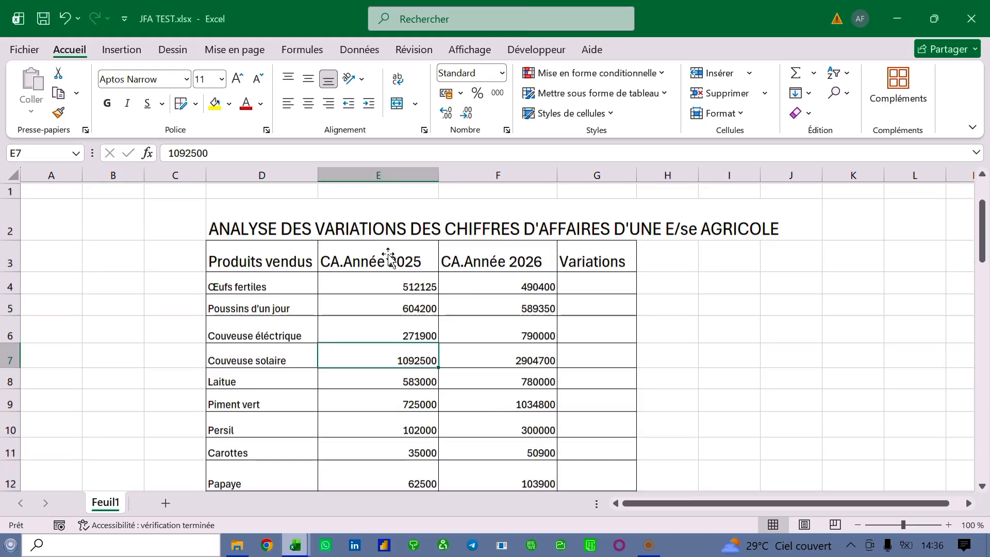
# Fill the header row cells D3:G3 with a light blue background.
pyautogui.moveTo(208, 253); pyautogui.dragTo(593, 259)
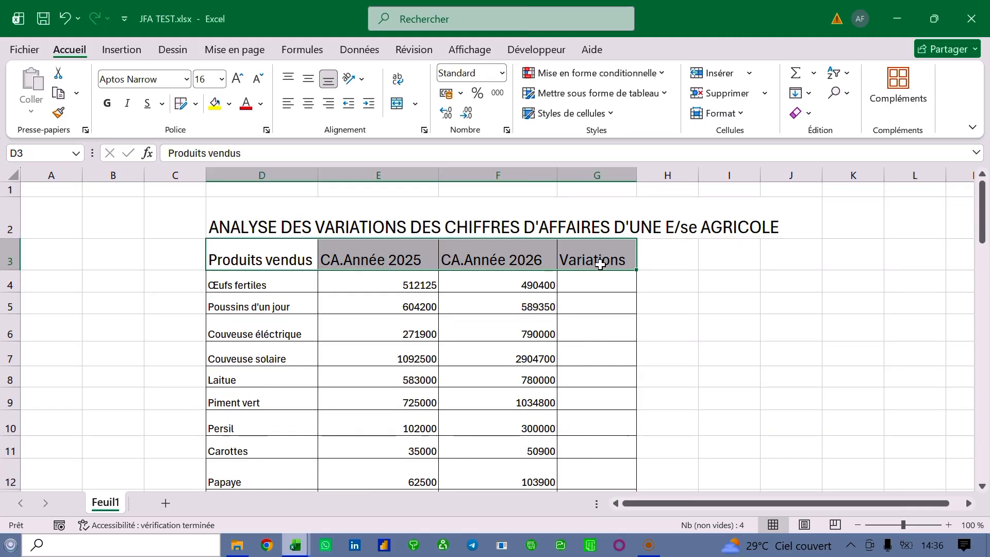
pyautogui.click(230, 106)
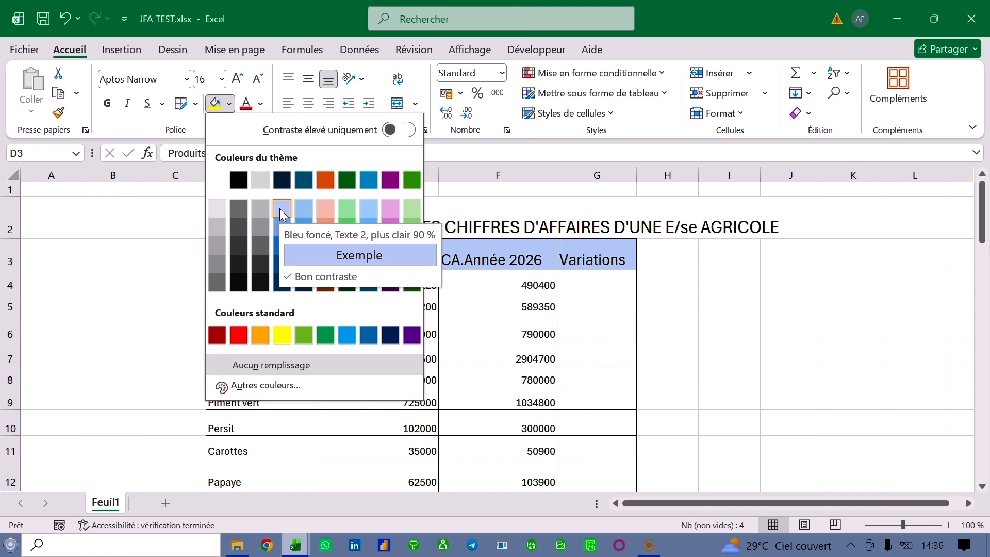
pyautogui.click(282, 245)
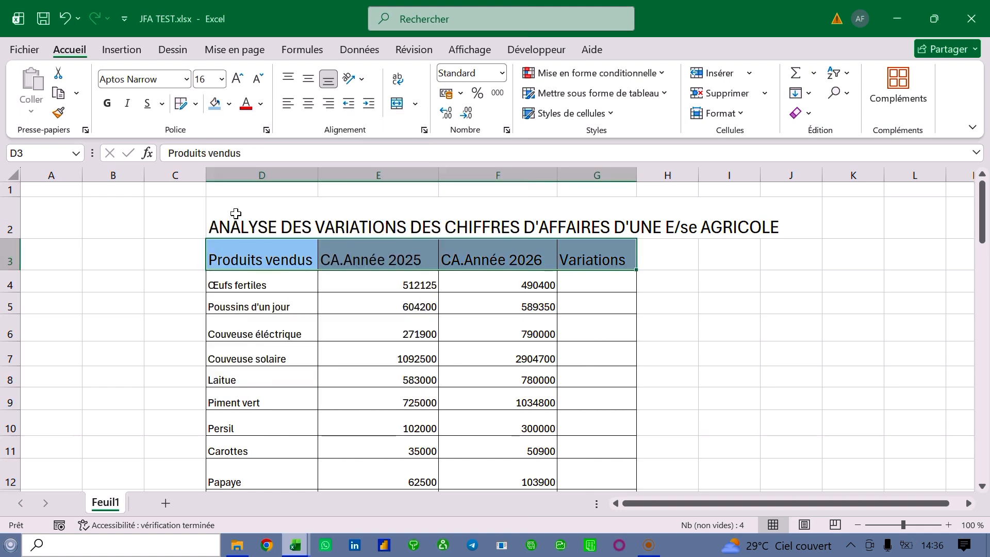
# Fill the title row cells D2:J2 with a bright green background.
pyautogui.moveTo(221, 227); pyautogui.dragTo(782, 232)
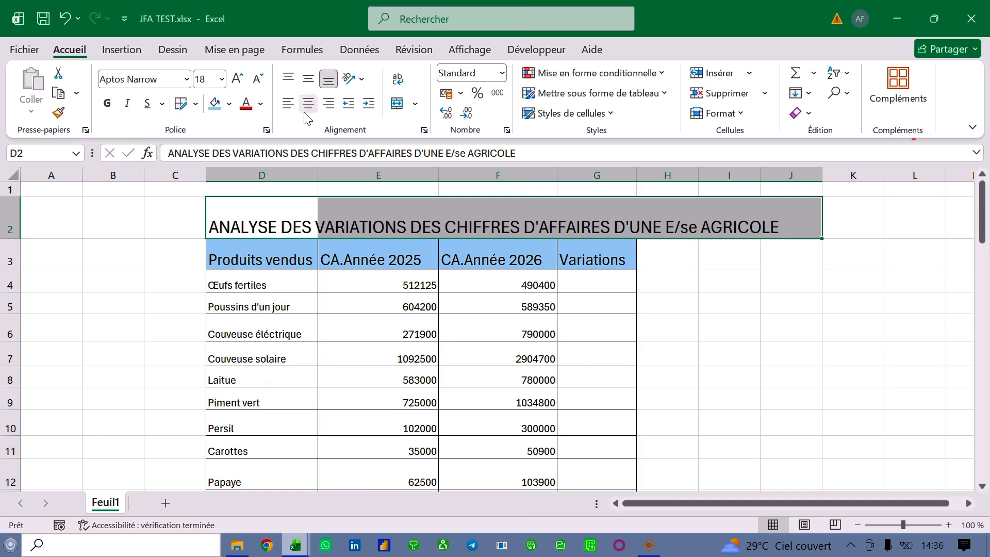
pyautogui.click(229, 104)
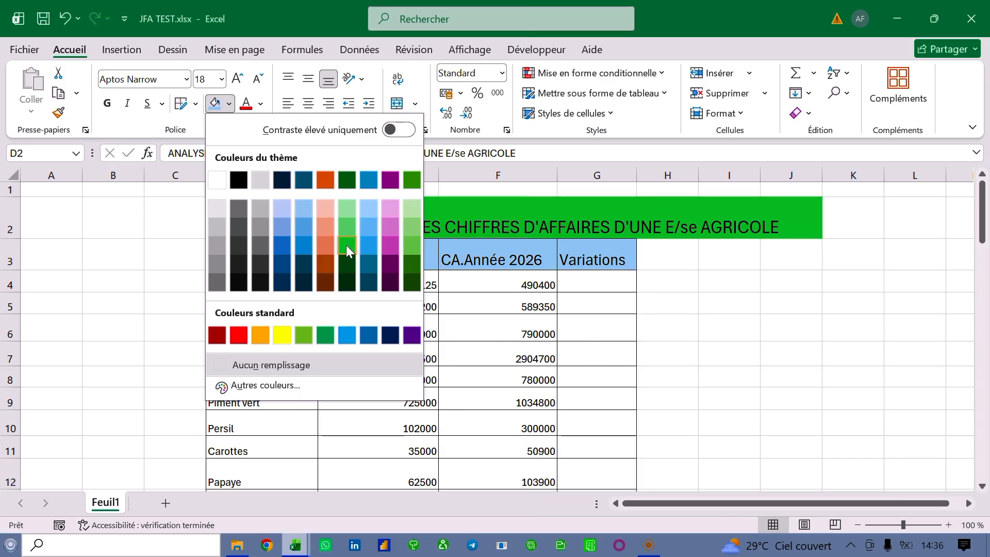
pyautogui.click(346, 246)
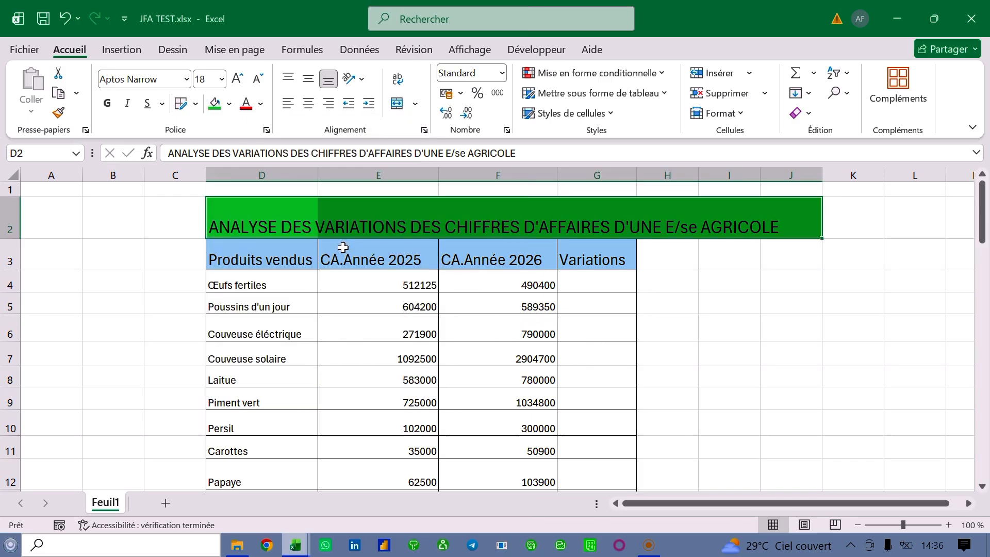
# Fill the product name cells D4:D12, from Œufs fertiles to Papaye, with a medium blue background.
pyautogui.moveTo(286, 282); pyautogui.dragTo(270, 400)
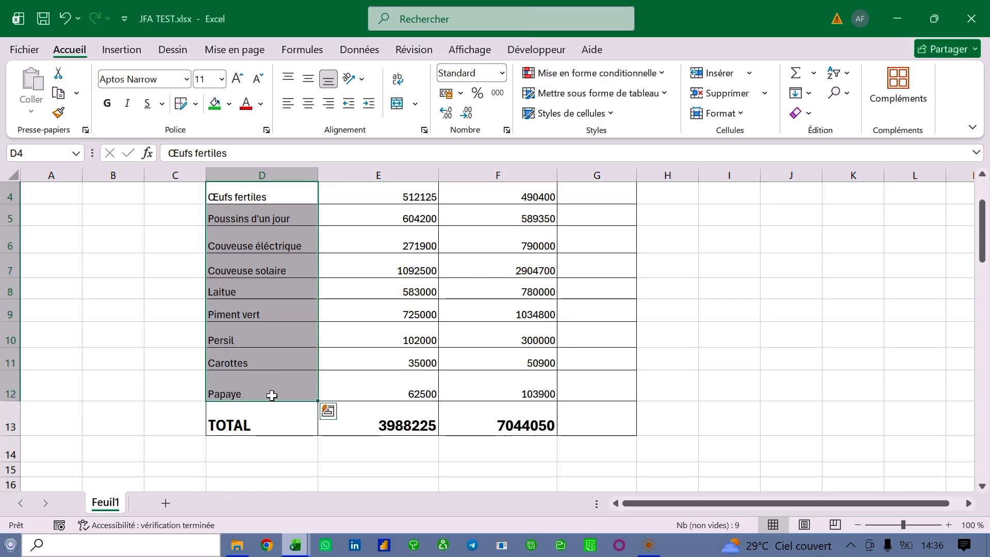
pyautogui.click(229, 104)
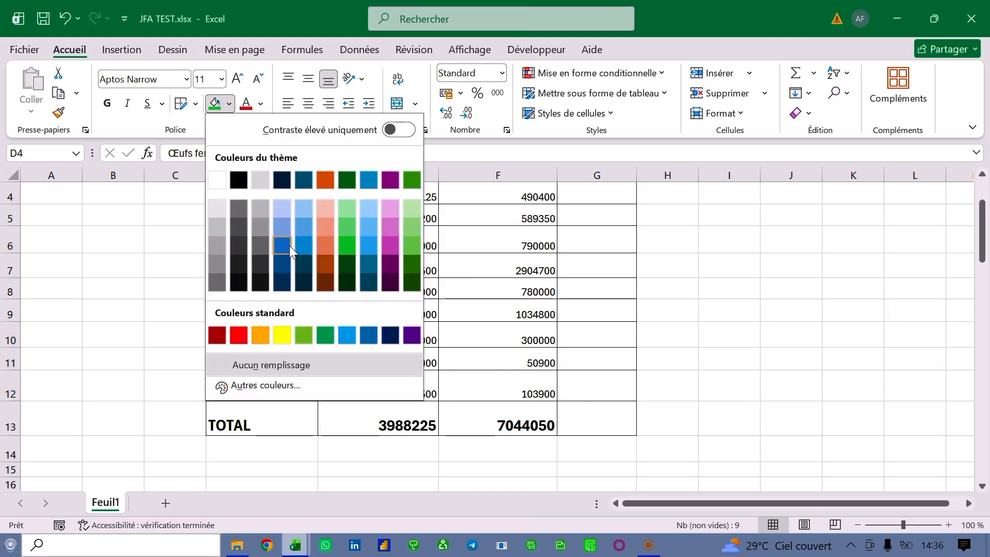
pyautogui.click(369, 243)
pyautogui.click(663, 307)
pyautogui.scroll(1, 664, 303)
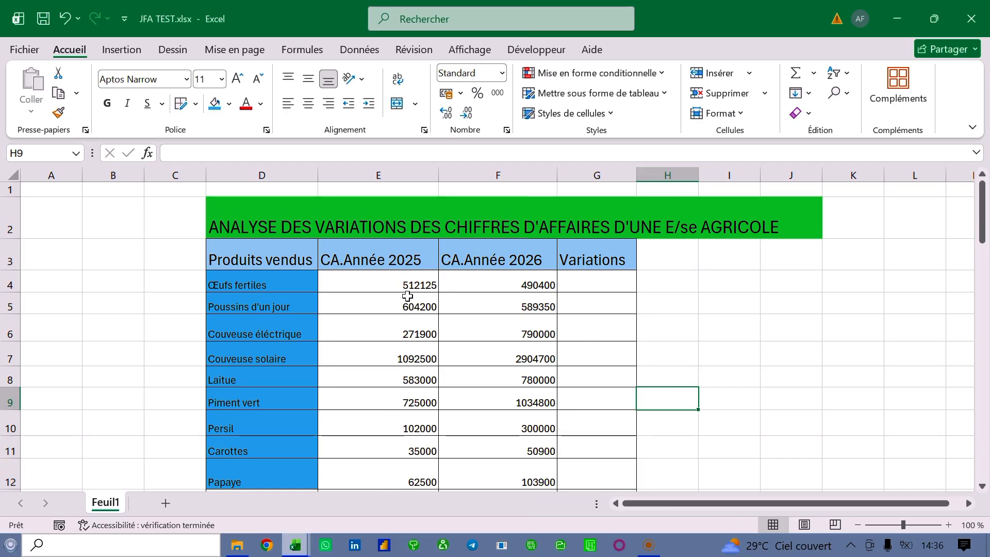
pyautogui.scroll(-1, 406, 297)
pyautogui.scroll(1, 406, 296)
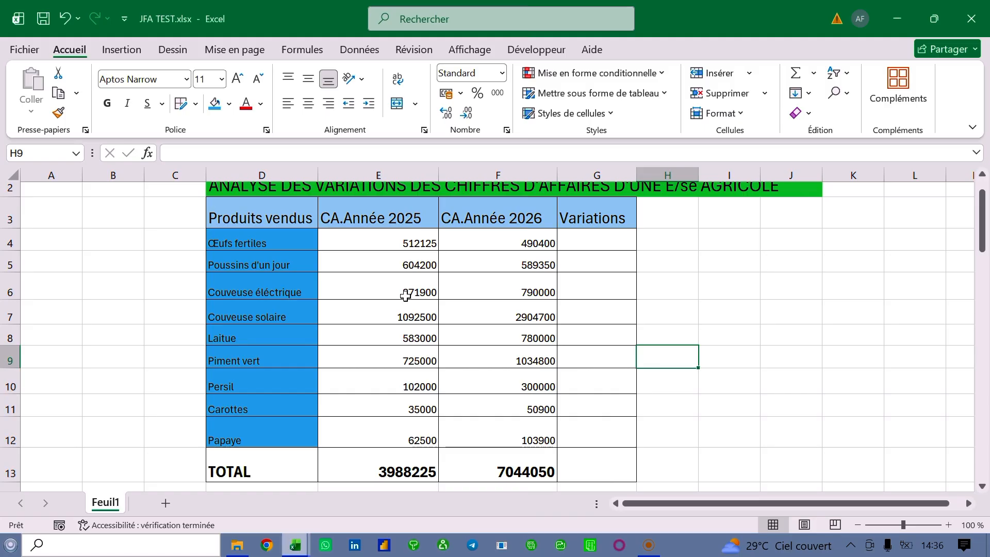
pyautogui.scroll(1, 406, 297)
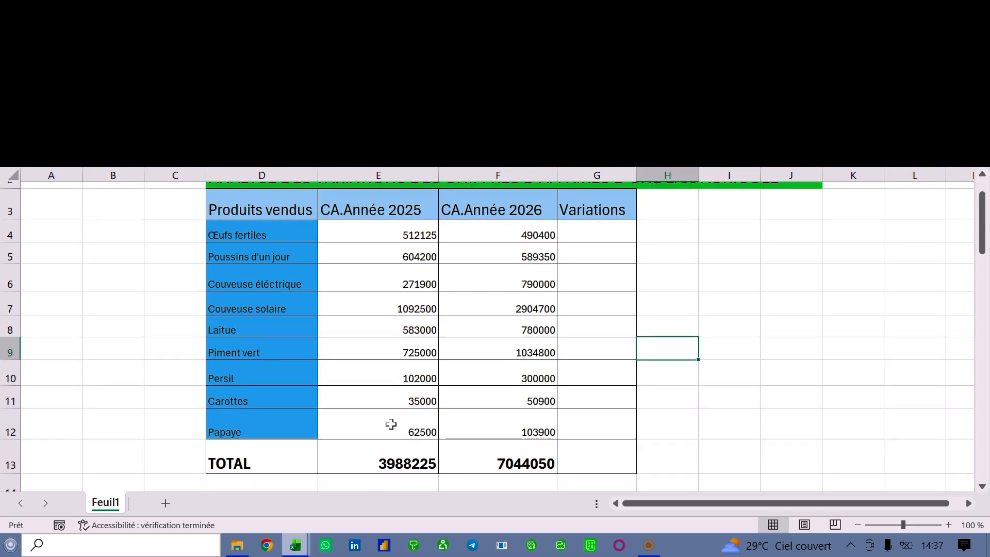
pyautogui.click(595, 234)
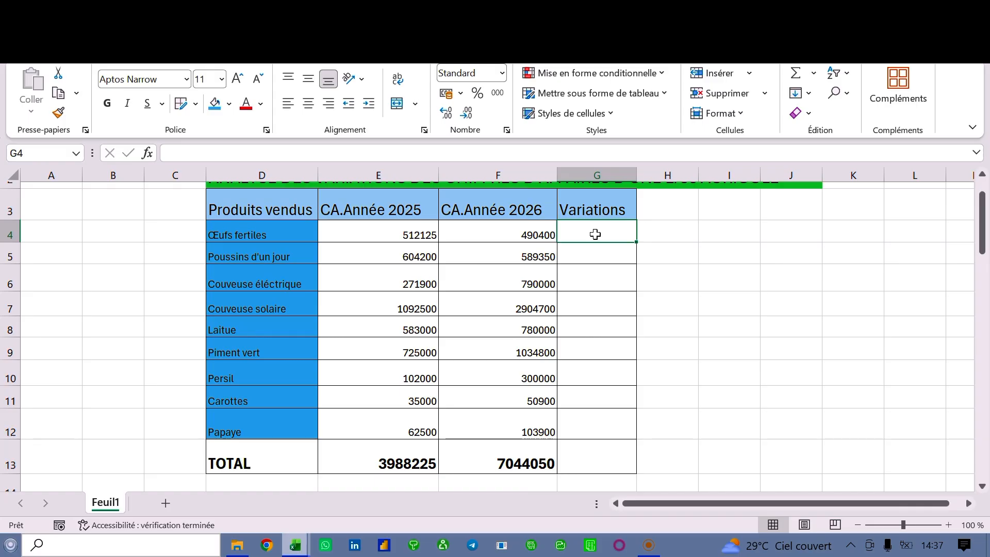
pyautogui.click(521, 233)
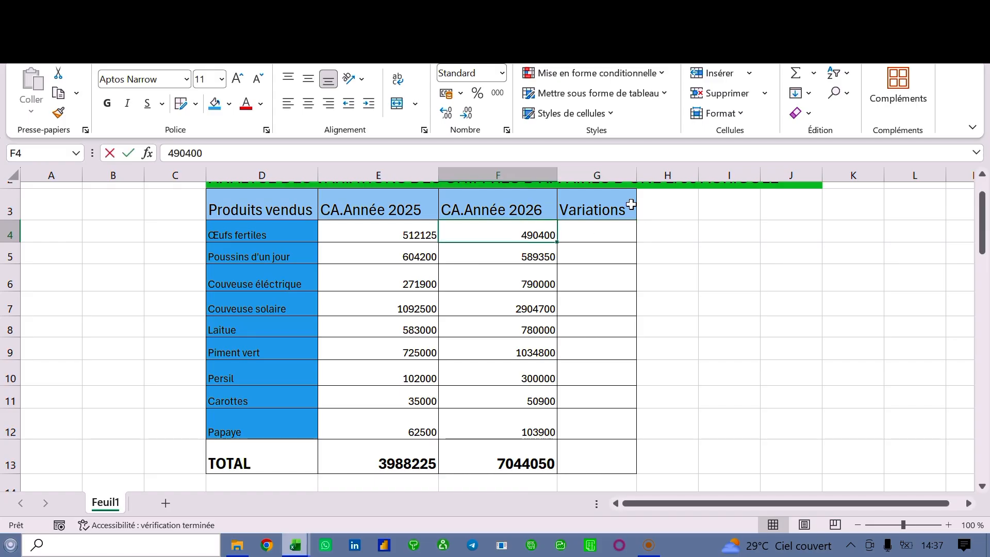
pyautogui.press('BackSpace')
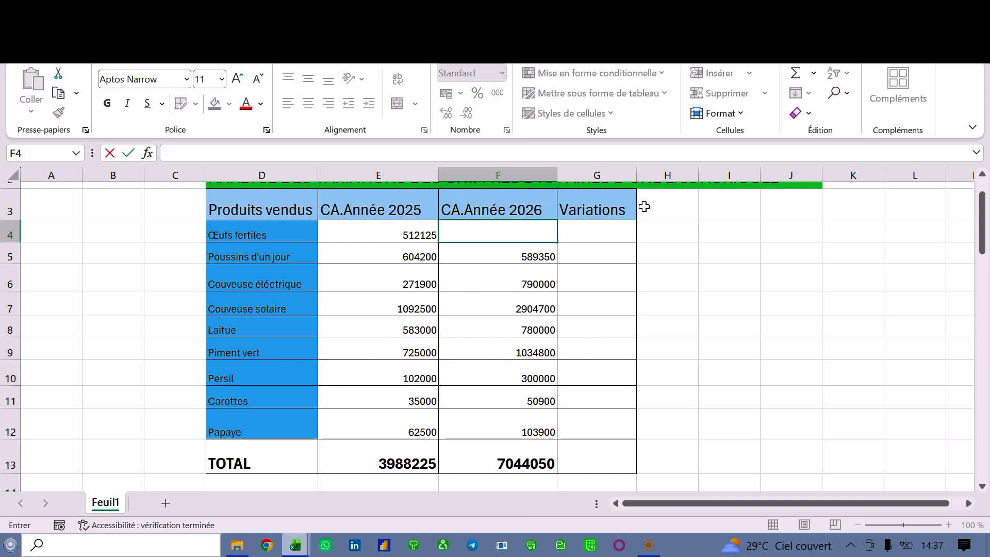
pyautogui.click(620, 230)
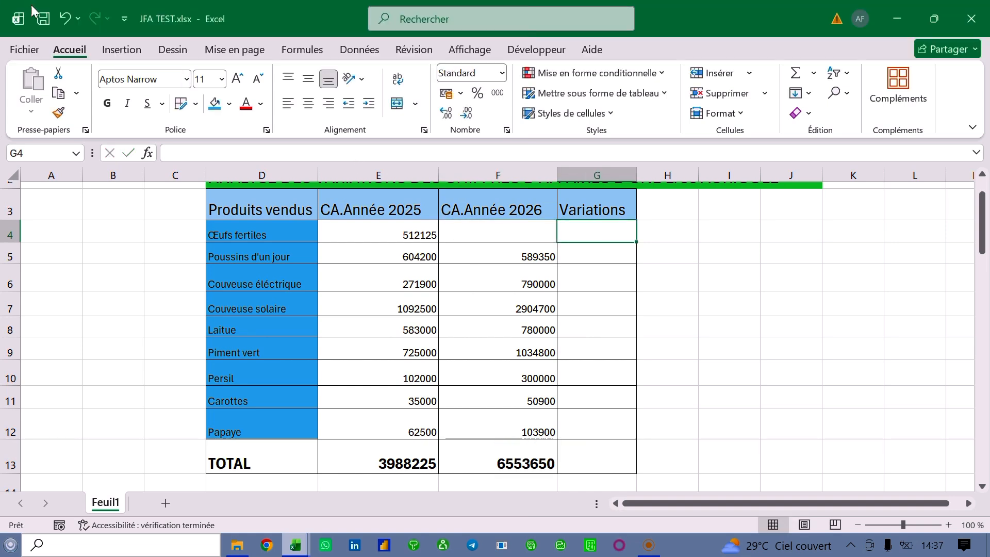
pyautogui.click(65, 19)
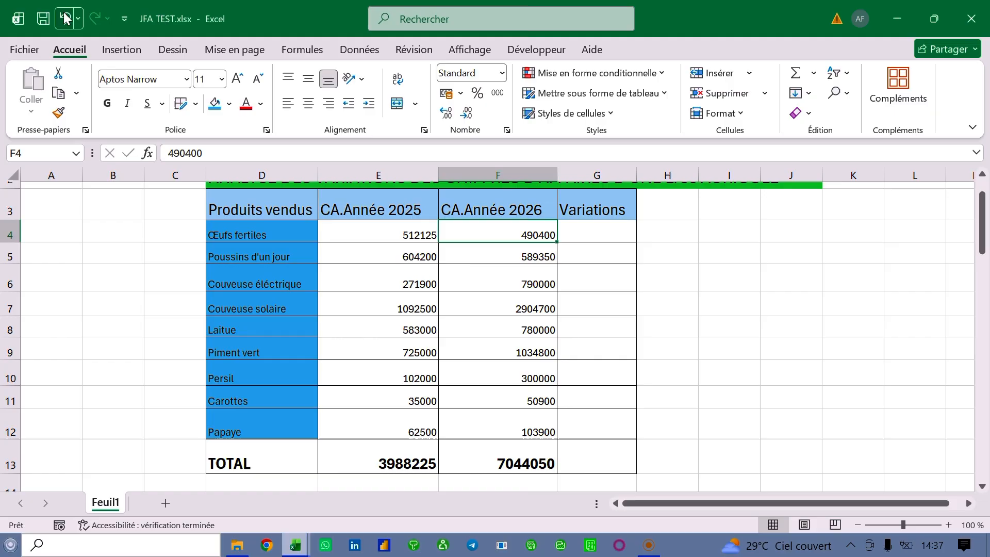
pyautogui.click(601, 235)
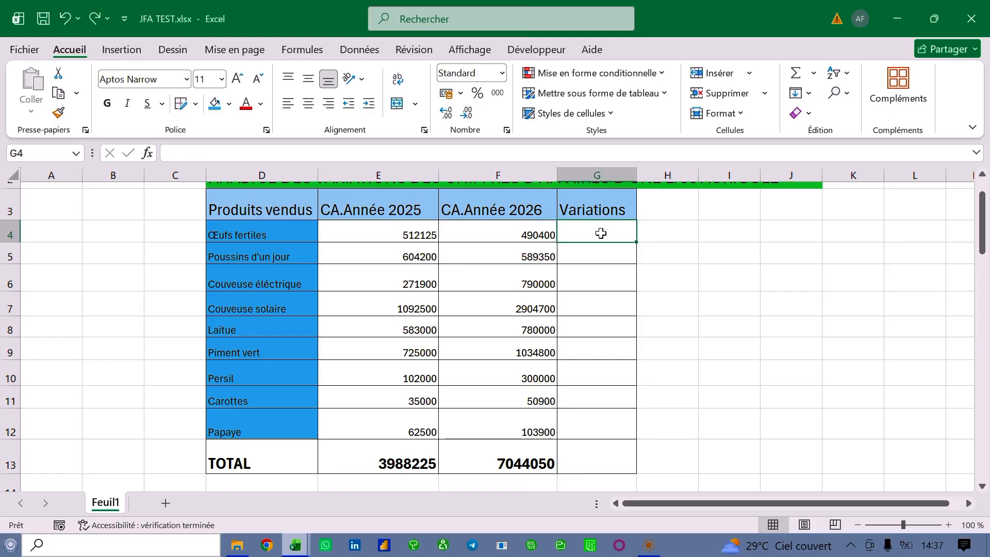
pyautogui.write('(')
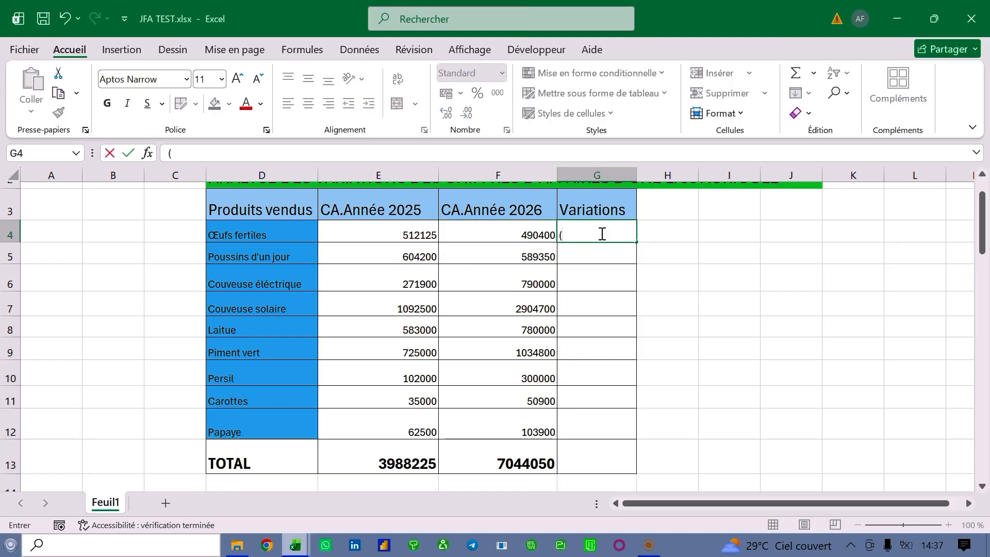
pyautogui.click(532, 227)
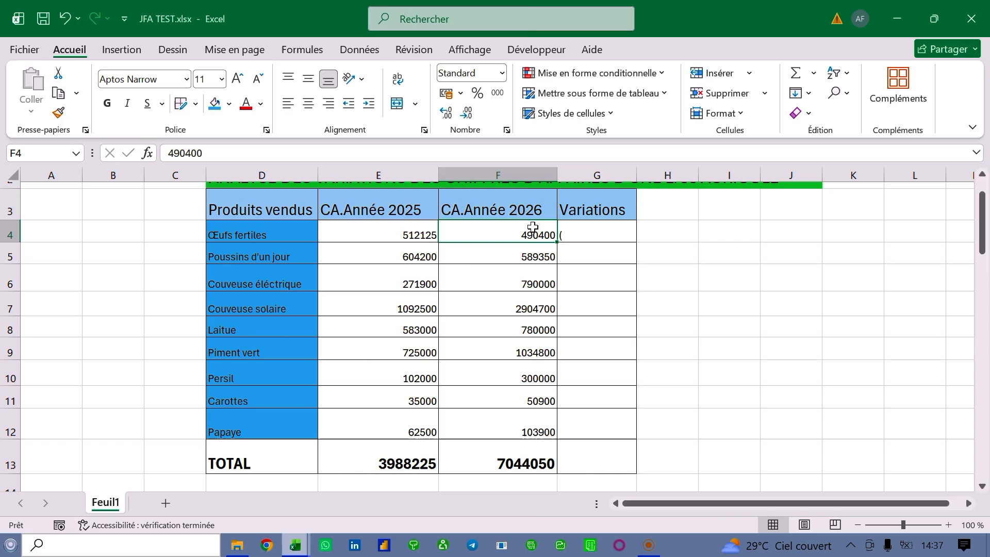
pyautogui.write('=')
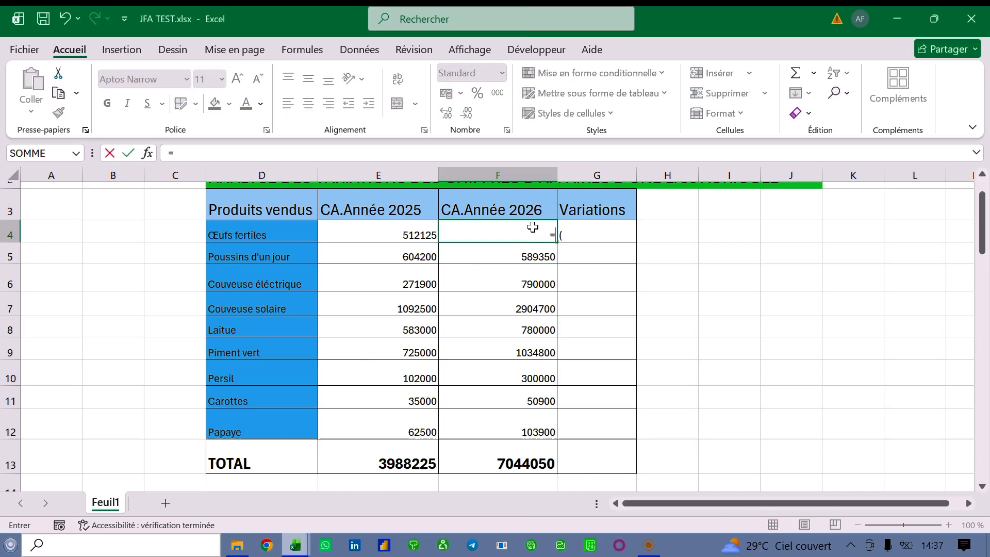
pyautogui.press('BackSpace')
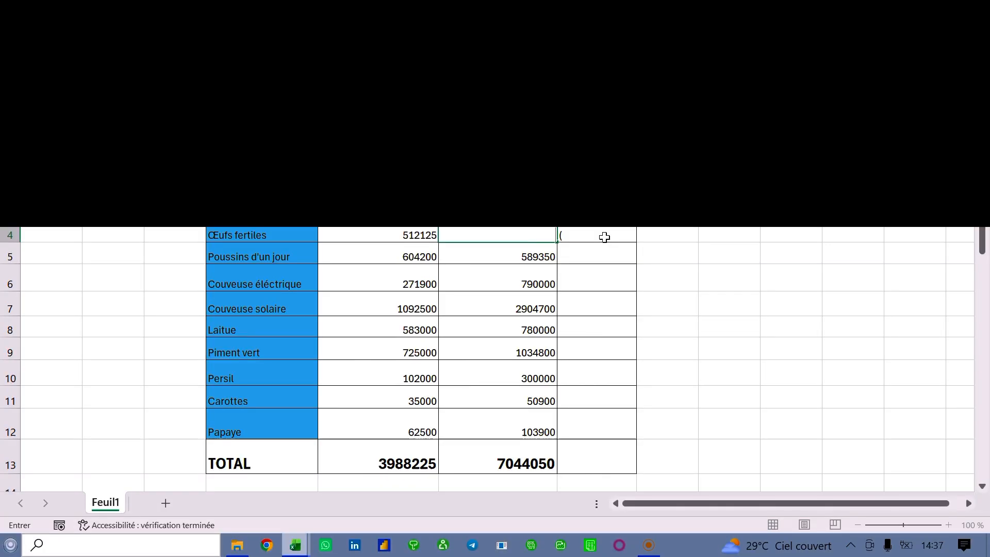
pyautogui.click(604, 237)
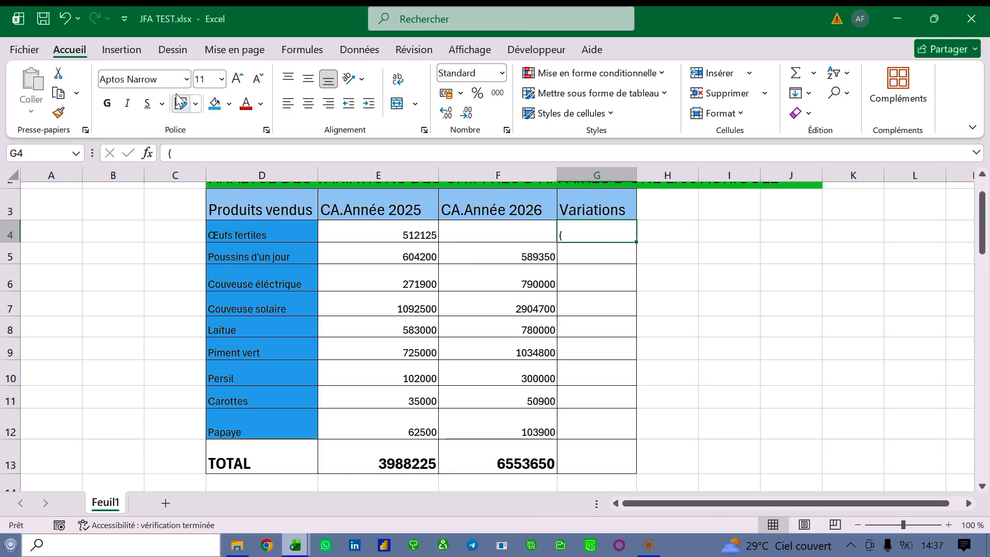
pyautogui.click(64, 18)
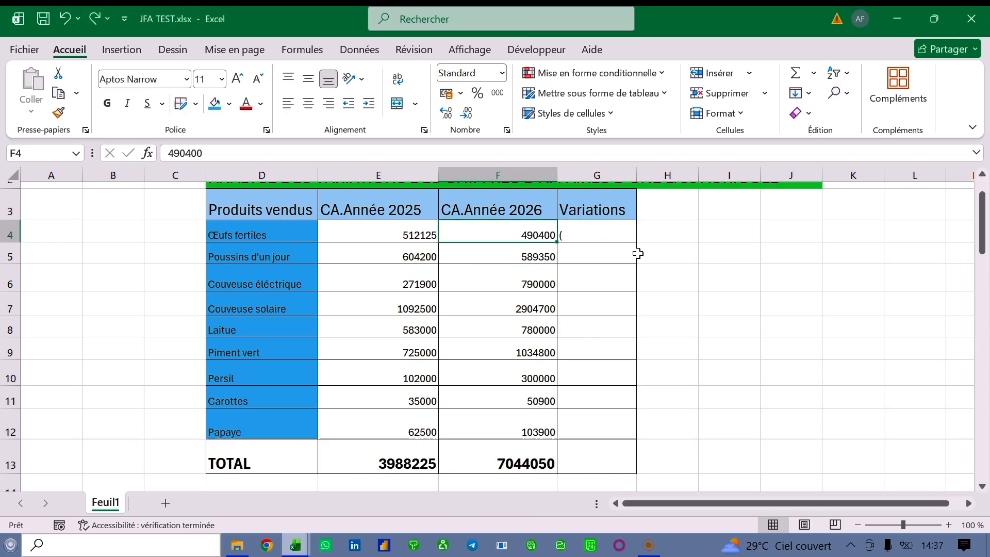
# Replace the stray bracket in G4 with the variation formula =(F4/E4)-1 for Œufs fertiles.
pyautogui.click(584, 224)
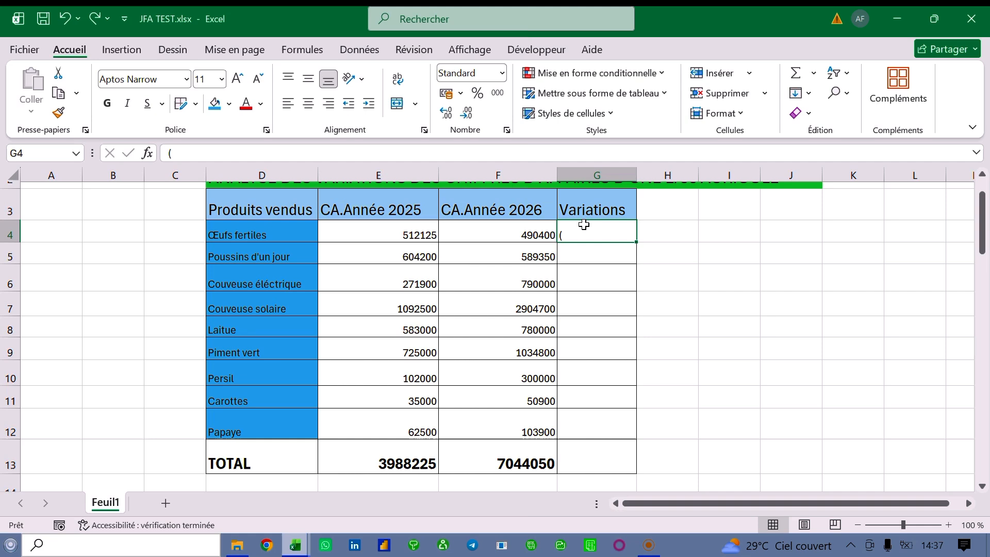
pyautogui.press('BackSpace')
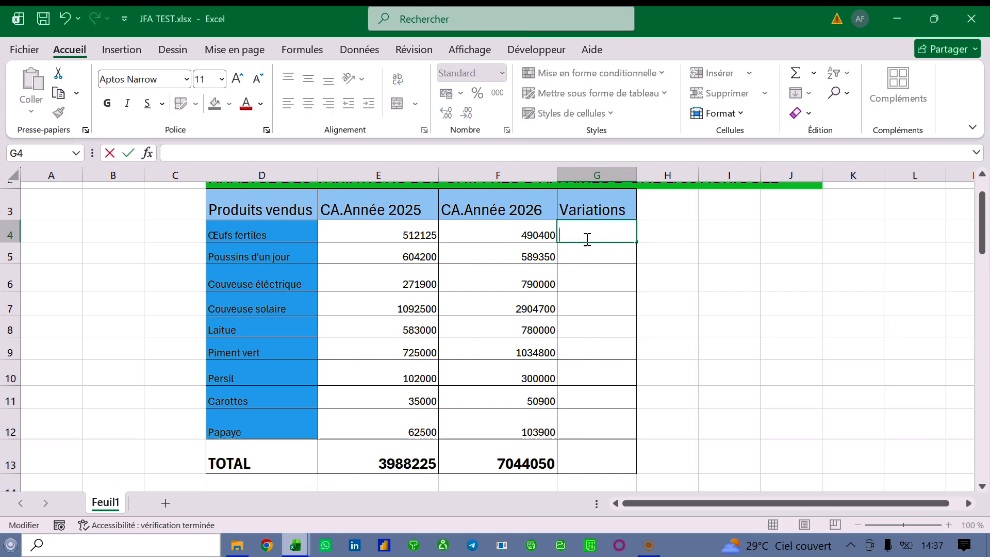
pyautogui.write('=')
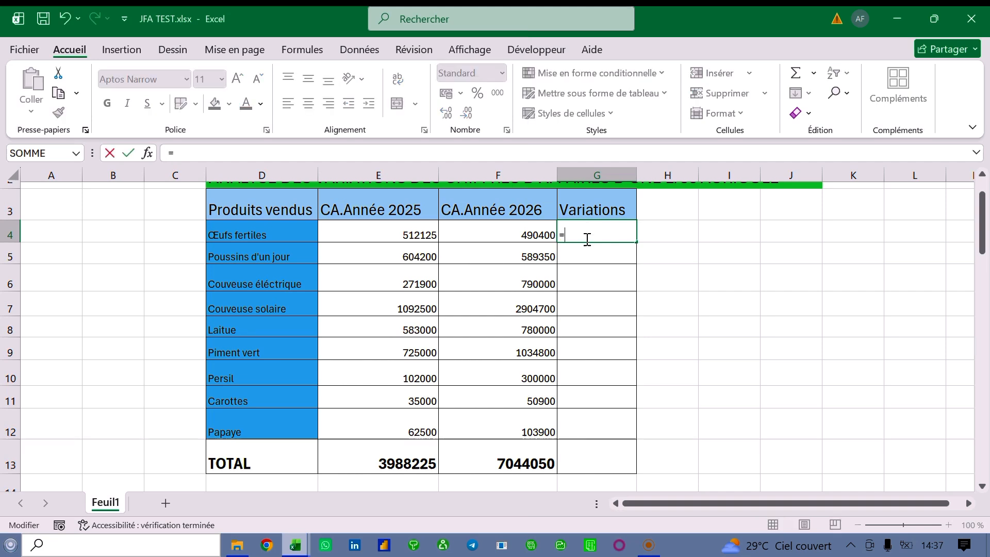
pyautogui.write('(')
pyautogui.click(513, 235)
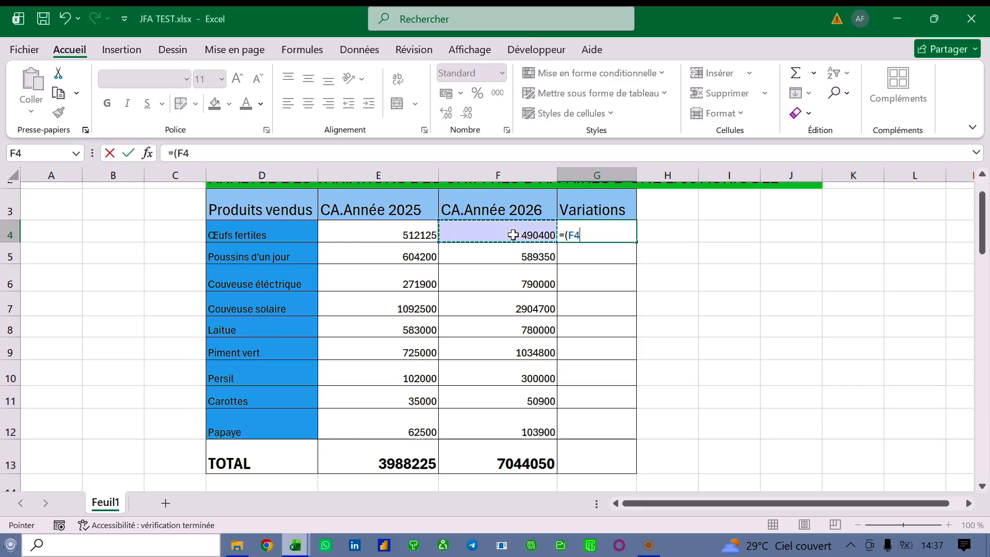
pyautogui.write('/')
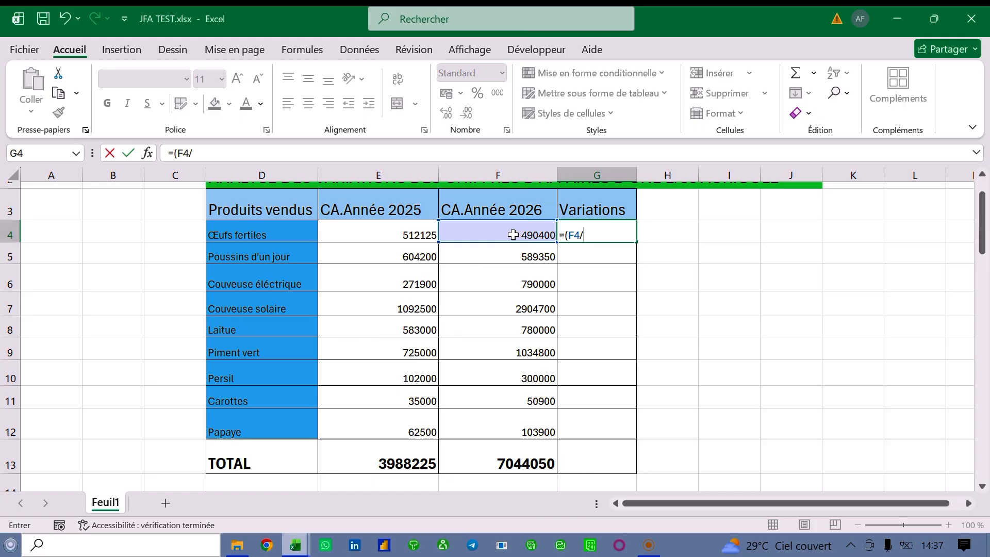
pyautogui.click(420, 235)
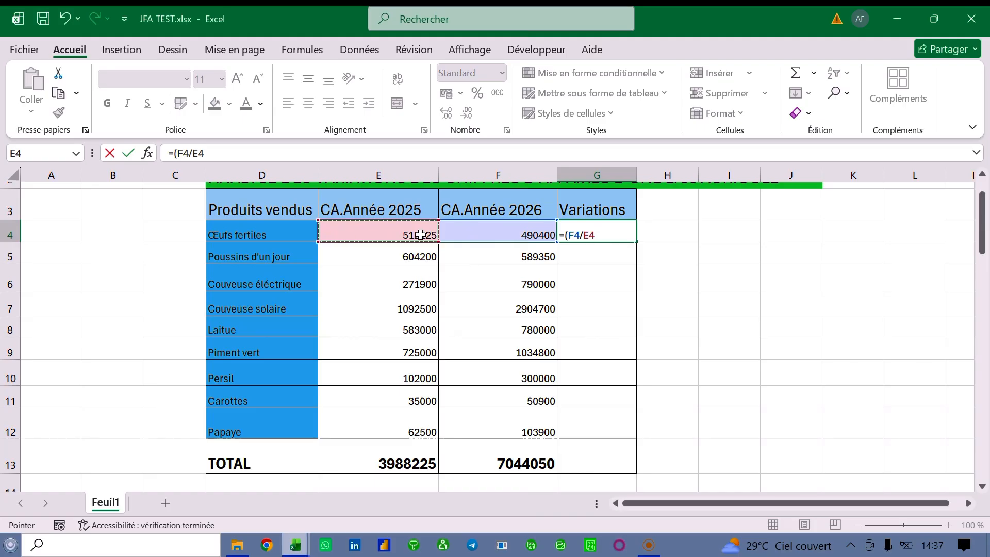
pyautogui.write(')')
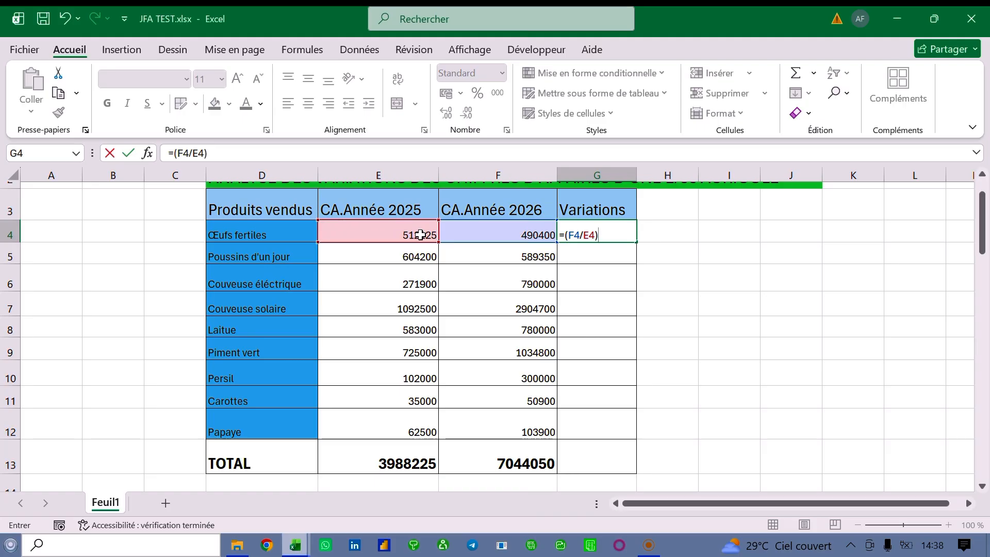
pyautogui.write('-1')
pyautogui.press('Return')
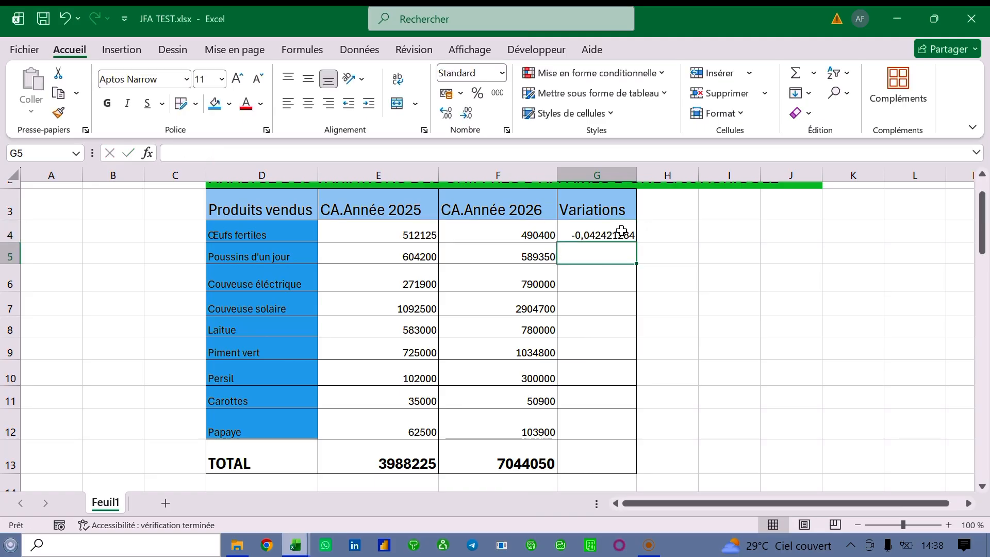
pyautogui.moveTo(637, 264); pyautogui.dragTo(624, 432)
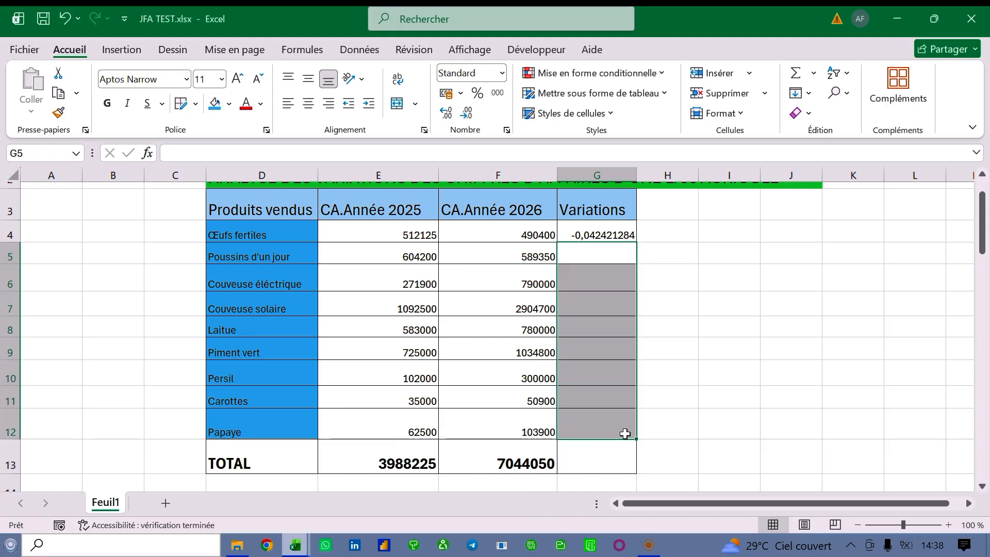
pyautogui.click(652, 449)
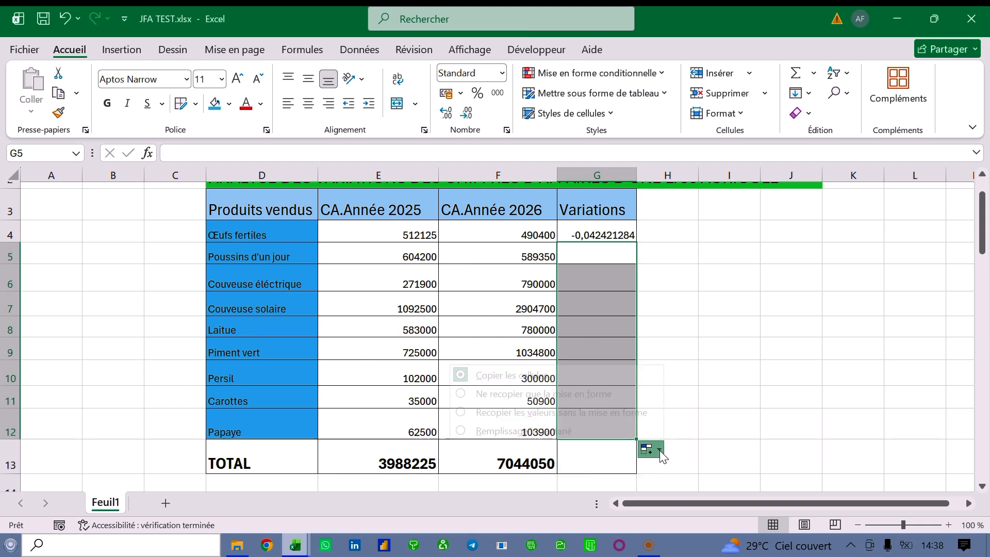
pyautogui.click(588, 377)
# Format the Œufs fertiles variation in G4 as a percentage.
pyautogui.click(609, 234)
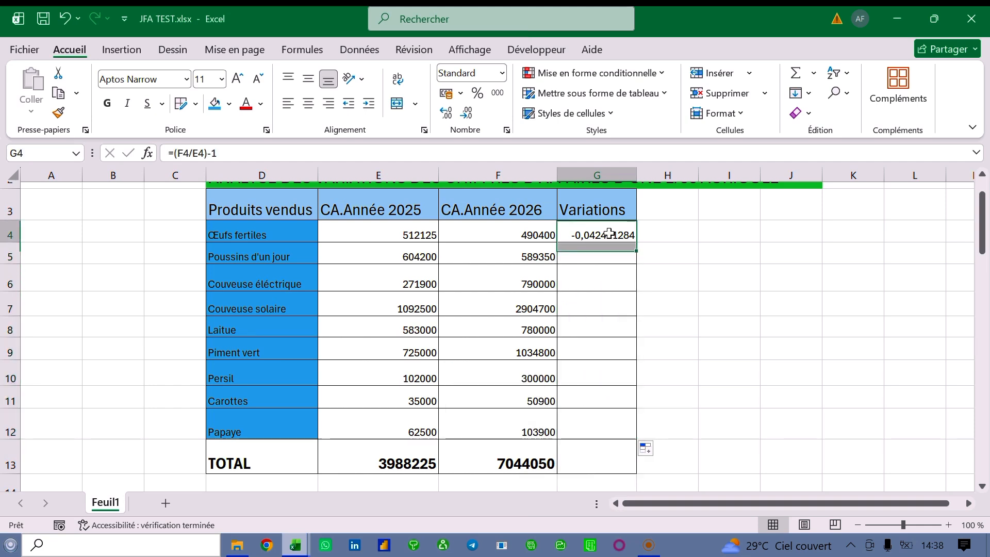
pyautogui.click(478, 100)
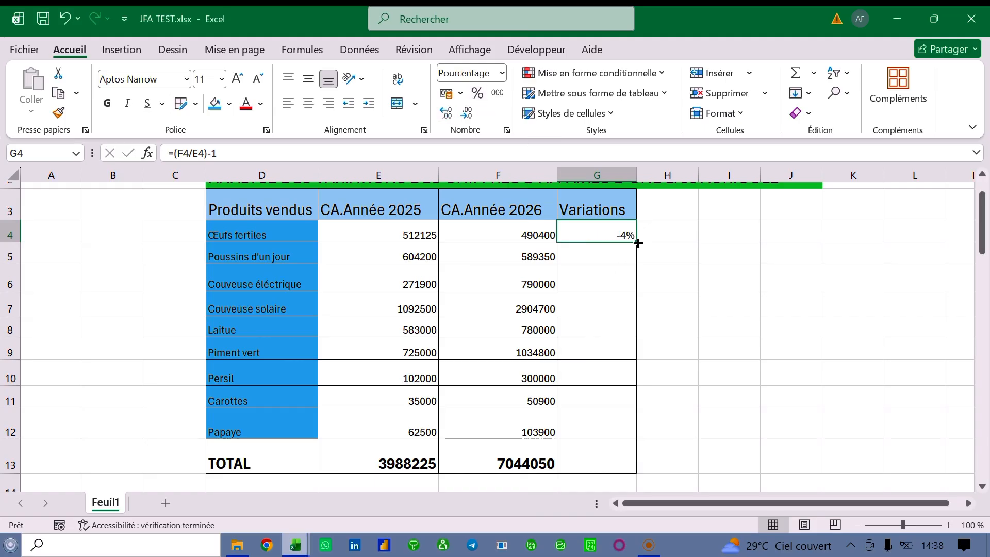
# Copy the G4 variation formula down to Papaye in G12 and mark G4:G12 with the three-triangle directional icon set.
pyautogui.moveTo(637, 243); pyautogui.dragTo(639, 441)
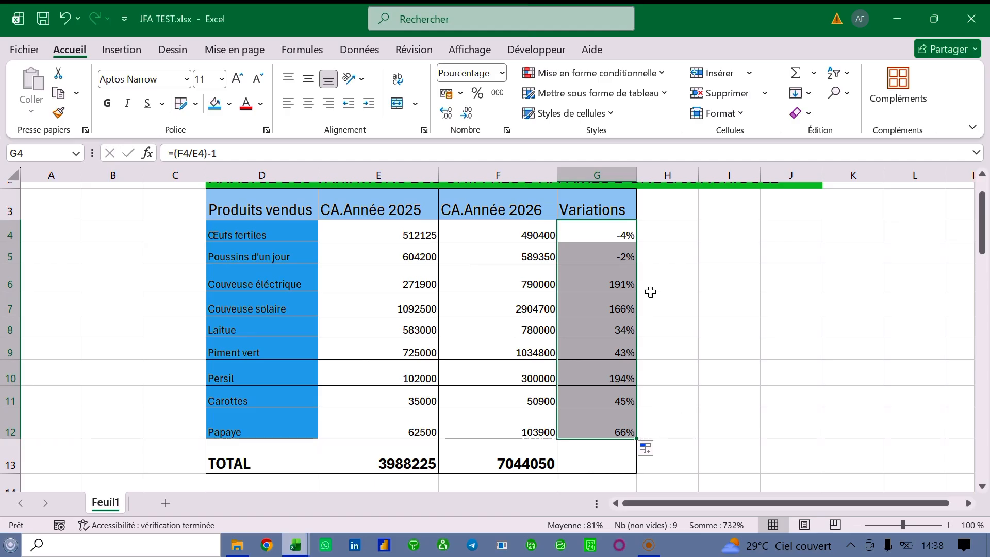
pyautogui.click(656, 74)
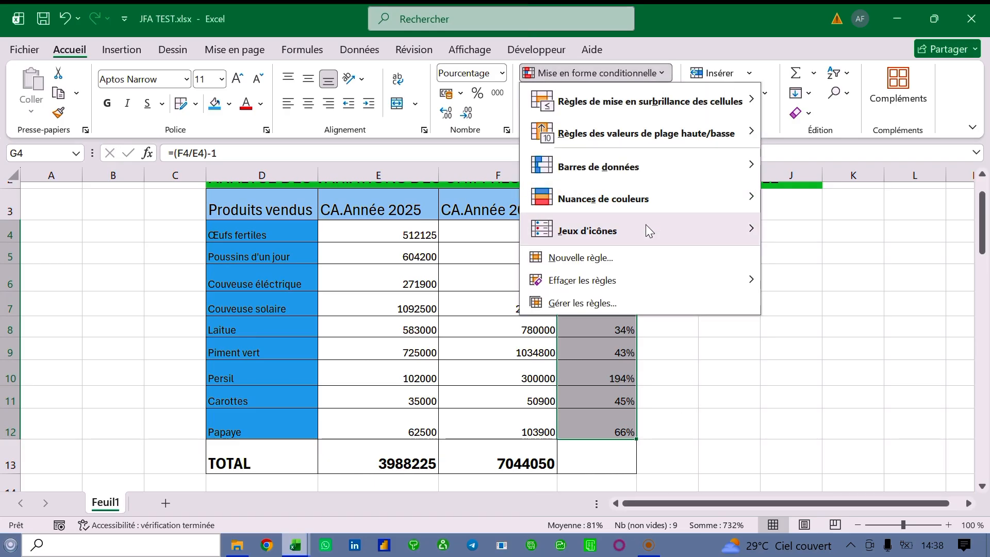
pyautogui.moveTo(645, 225)
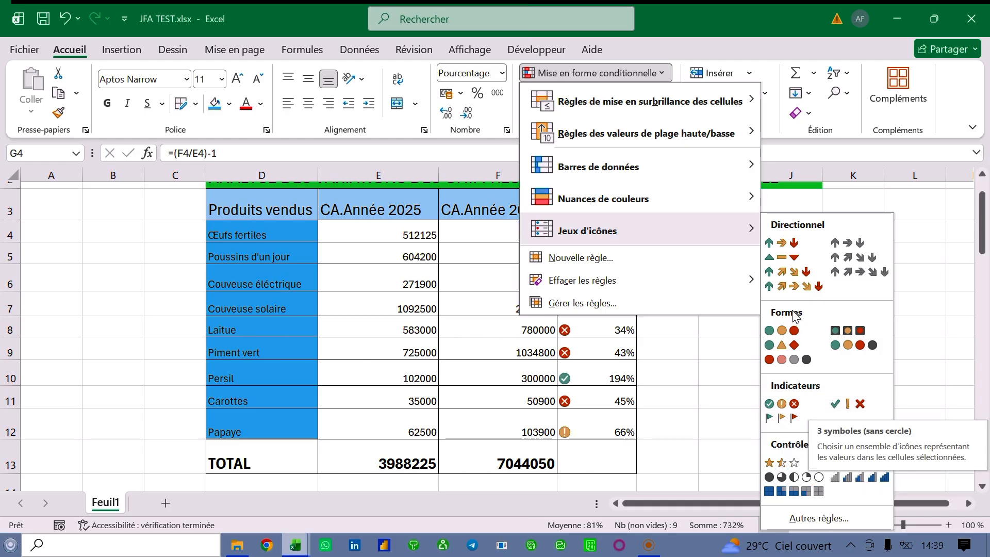
pyautogui.click(779, 260)
pyautogui.click(777, 254)
pyautogui.scroll(1, 777, 253)
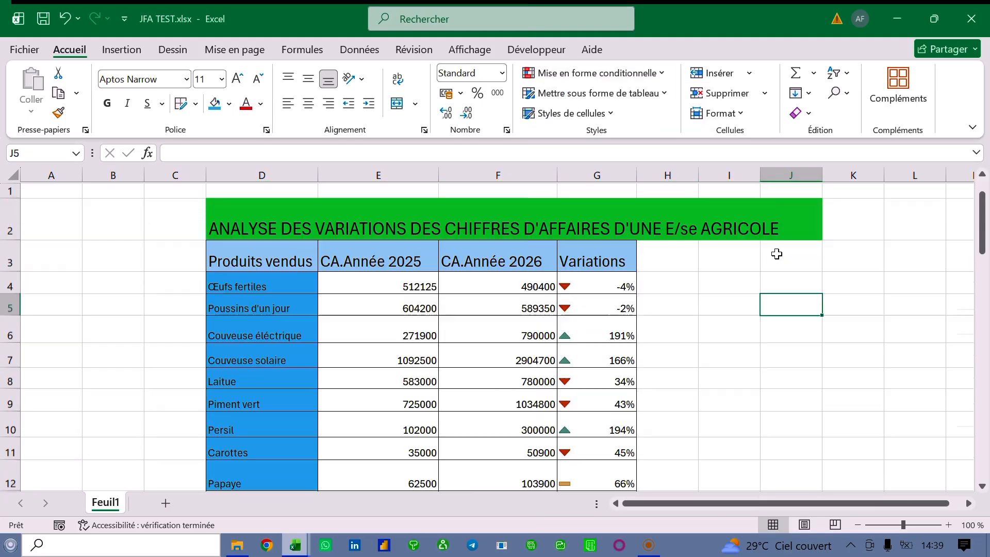
pyautogui.scroll(-1, 776, 253)
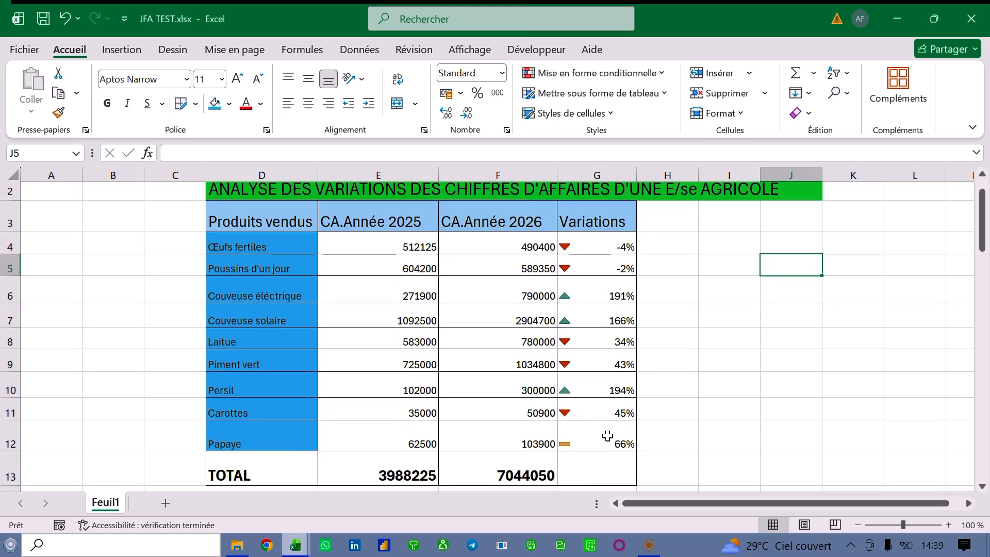
# Extend the variation formula from G11 down to the TOTAL row in G13 and check the formula there.
pyautogui.click(623, 411)
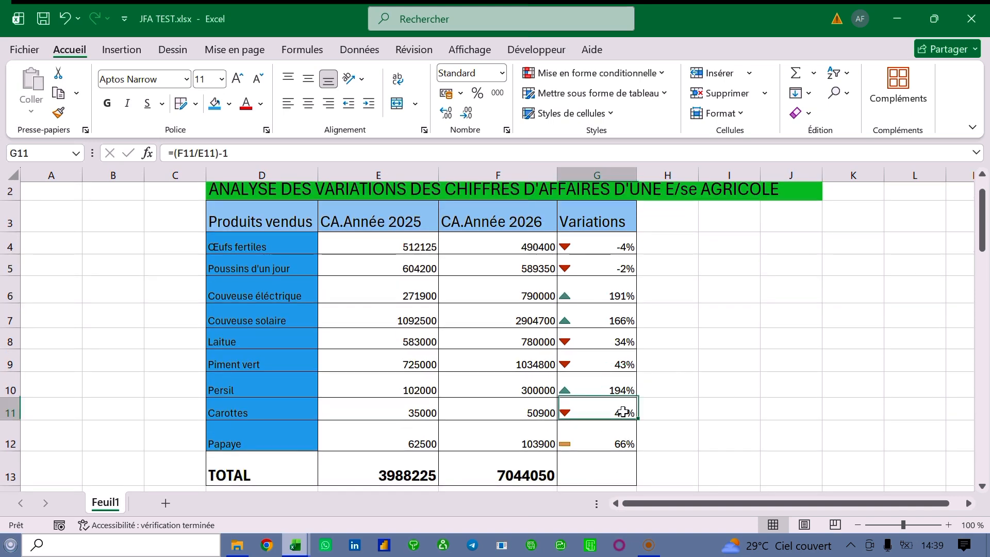
pyautogui.moveTo(636, 421); pyautogui.dragTo(635, 477)
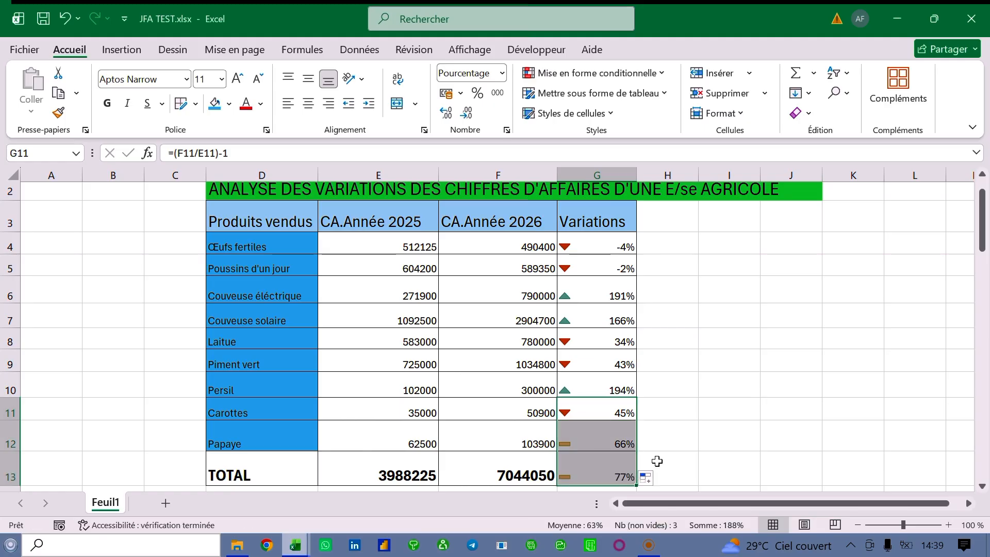
pyautogui.click(687, 444)
pyautogui.scroll(-1, 689, 444)
pyautogui.scroll(-1, 689, 445)
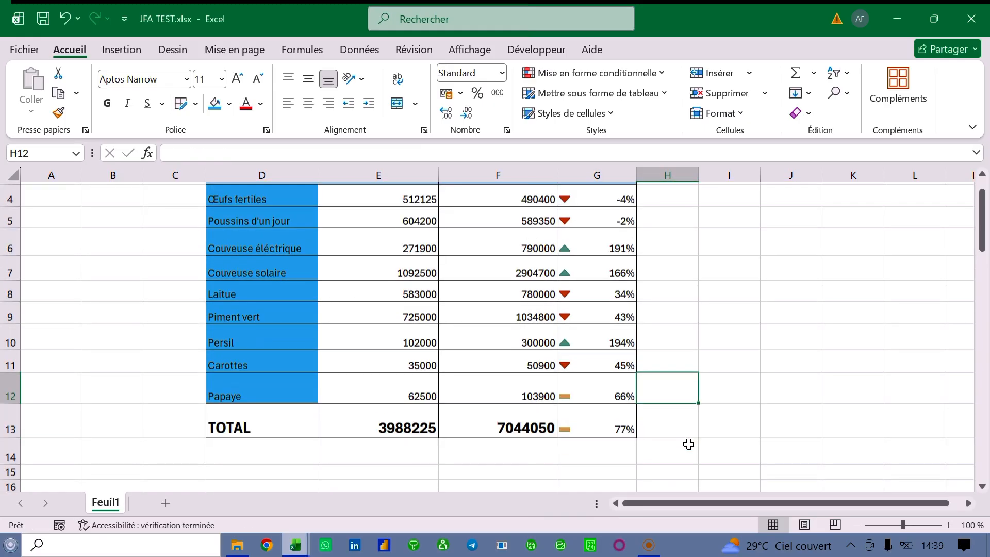
pyautogui.click(637, 433)
pyautogui.doubleClick(615, 432)
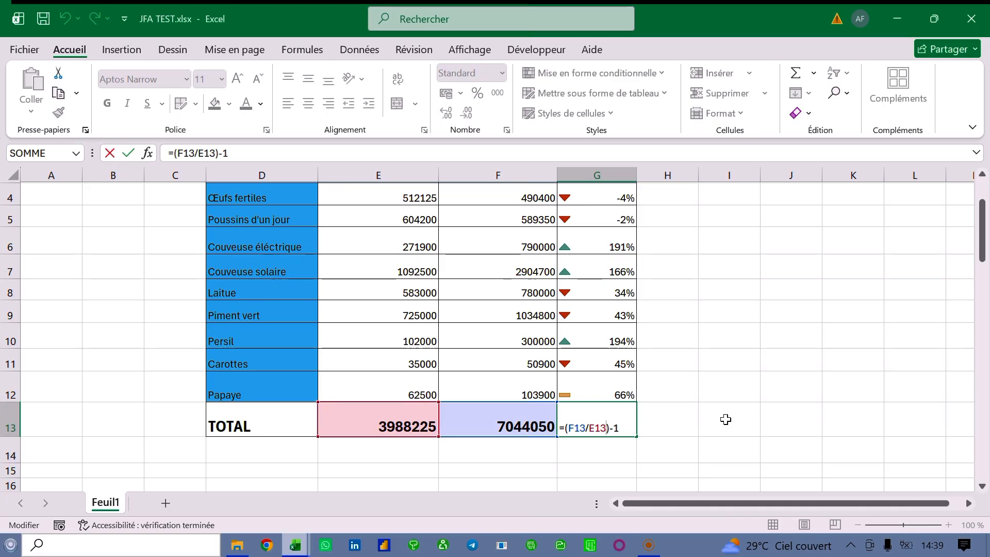
pyautogui.click(725, 419)
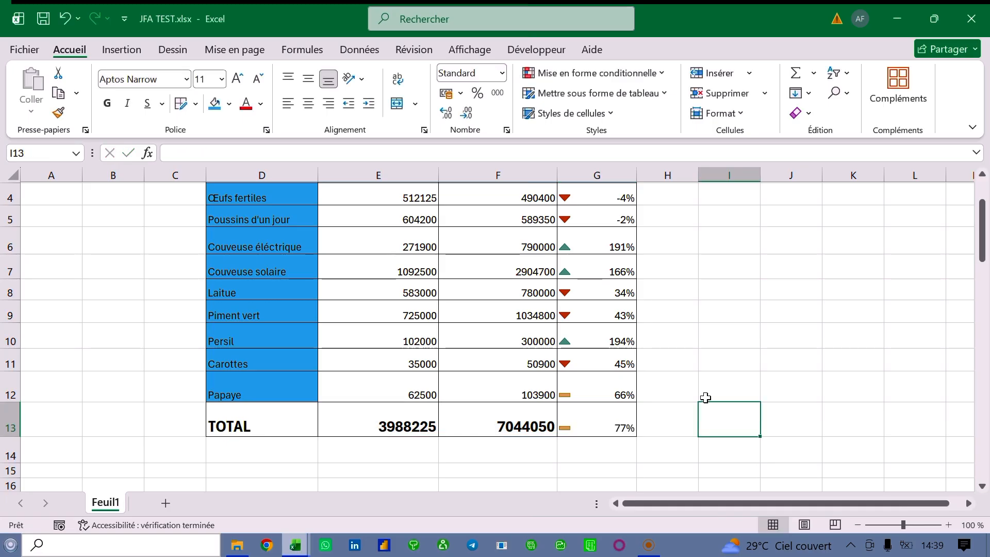
# Open the icon-set rule on the variation cells G4:G13 for editing, keeping Jeux d'icônes as its format style.
pyautogui.scroll(1, 626, 283)
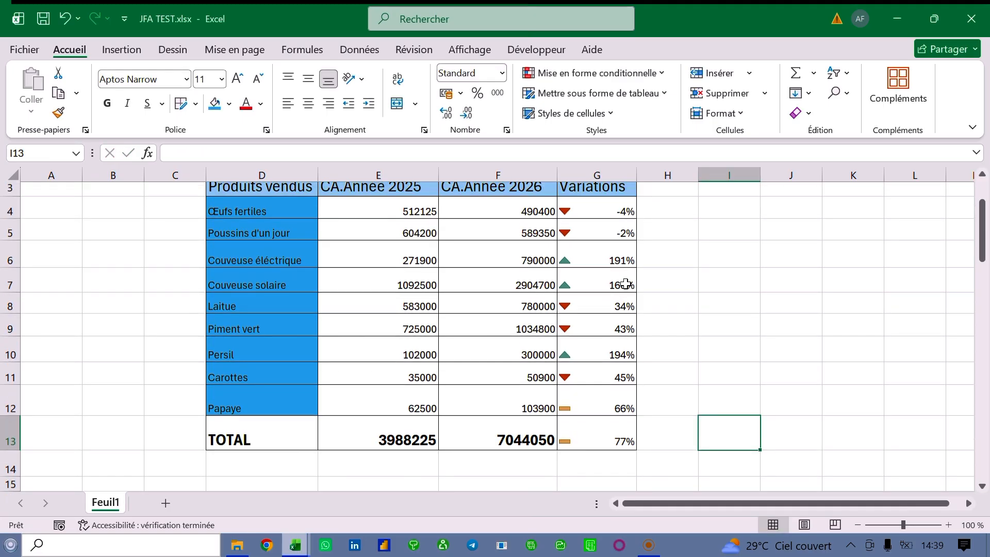
pyautogui.scroll(2, 625, 284)
pyautogui.moveTo(626, 283); pyautogui.dragTo(619, 480)
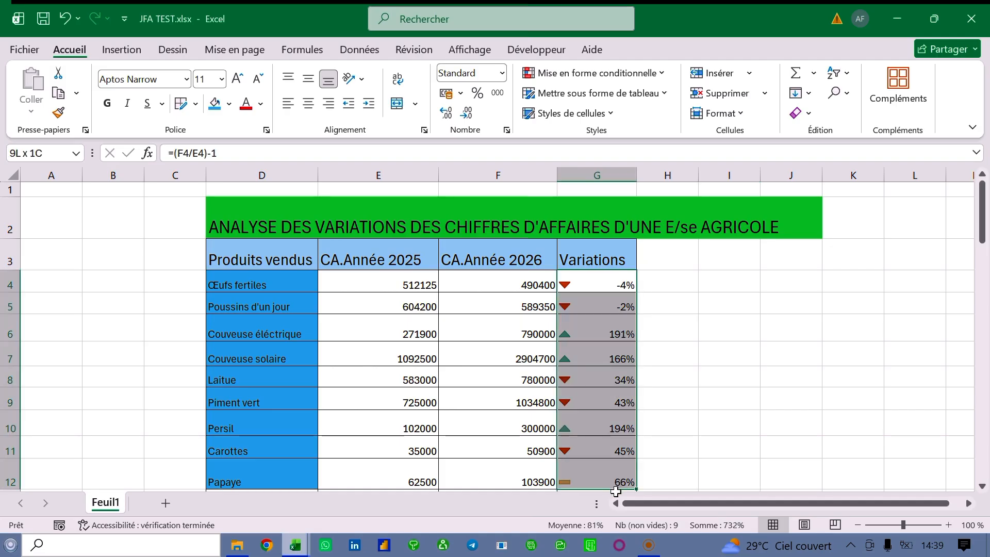
pyautogui.moveTo(616, 491); pyautogui.dragTo(612, 415)
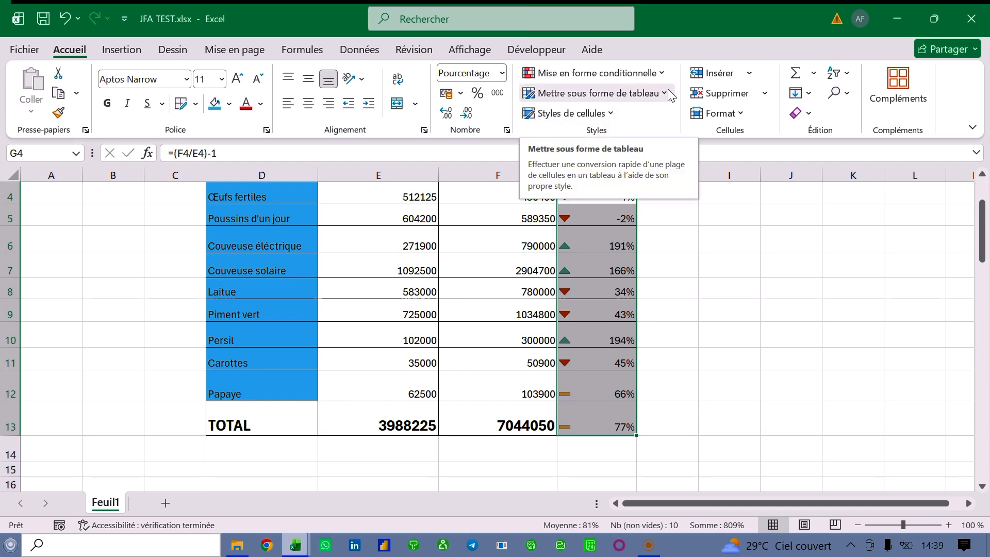
pyautogui.click(662, 73)
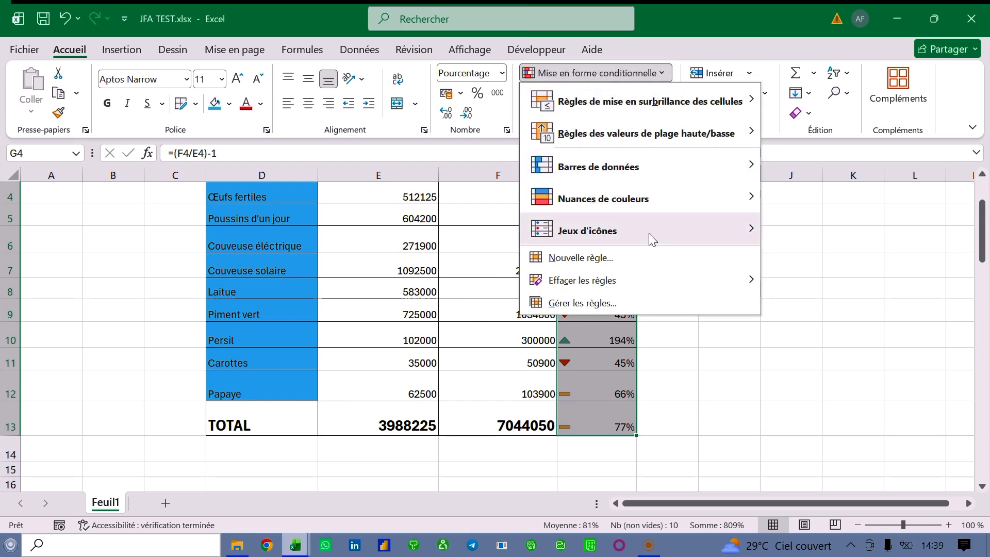
pyautogui.click(632, 302)
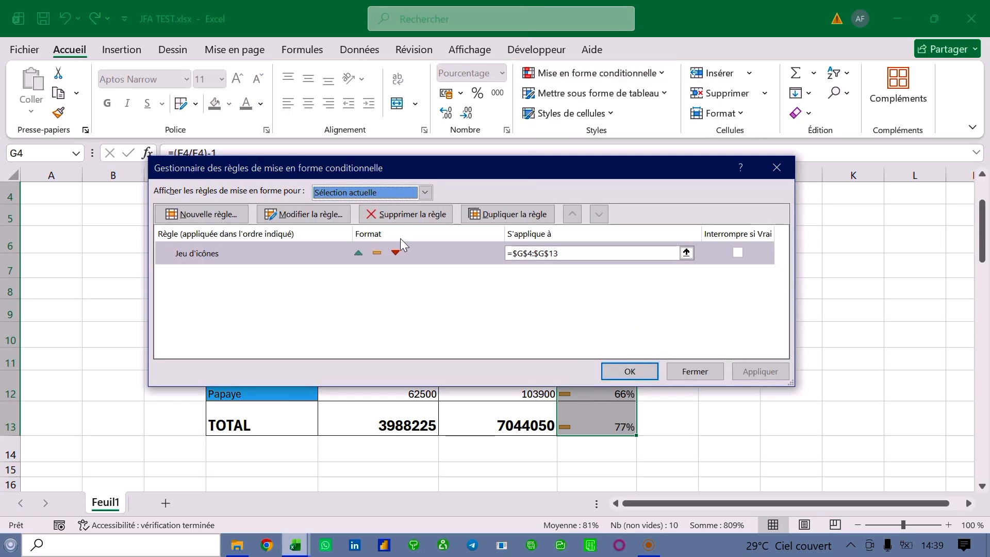
pyautogui.click(312, 216)
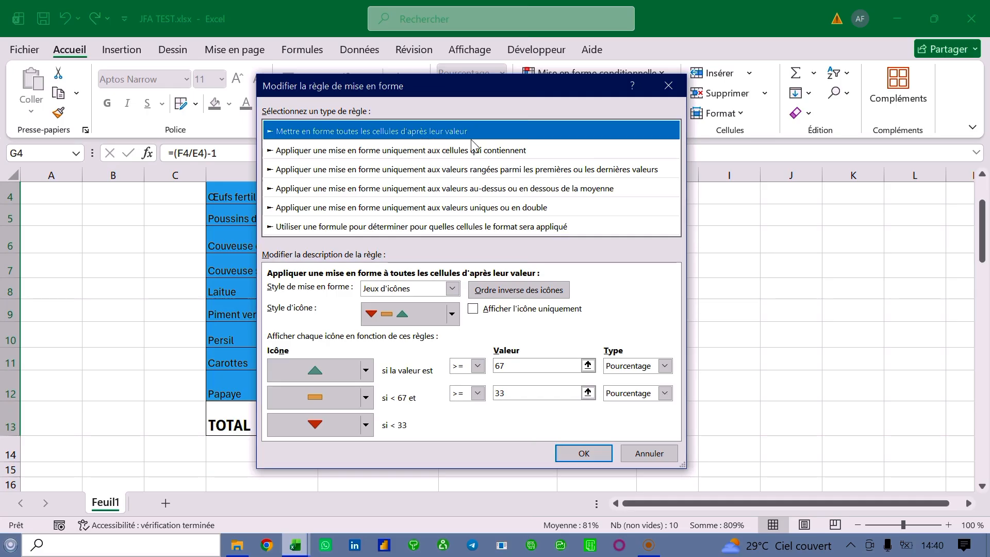
pyautogui.click(452, 288)
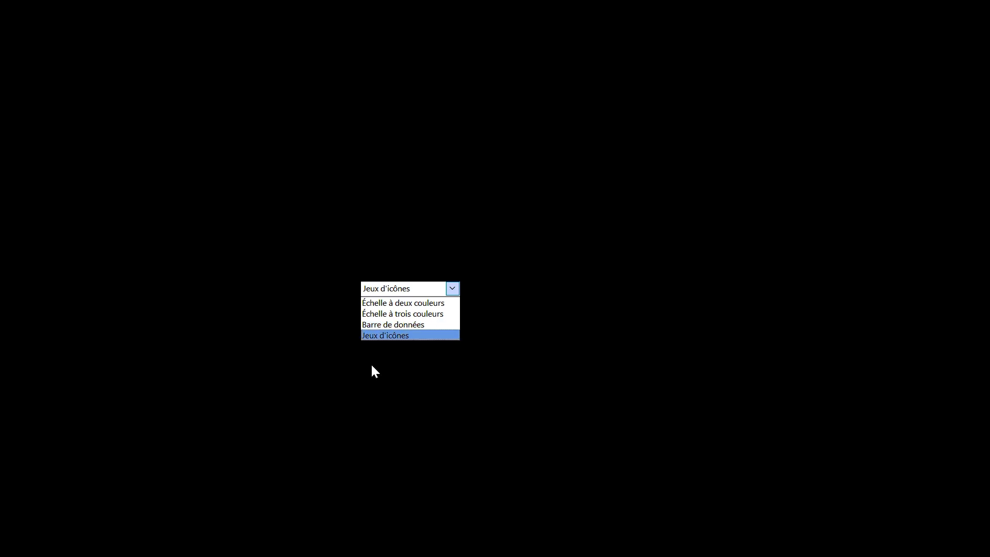
pyautogui.click(420, 340)
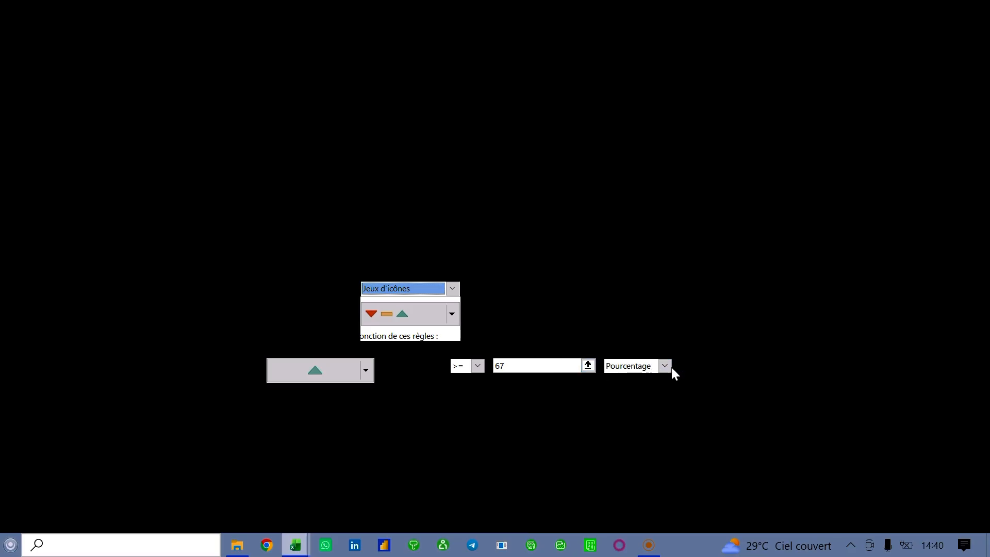
# Set the green triangle's threshold to >= 50 with the type Nombre.
pyautogui.click(667, 366)
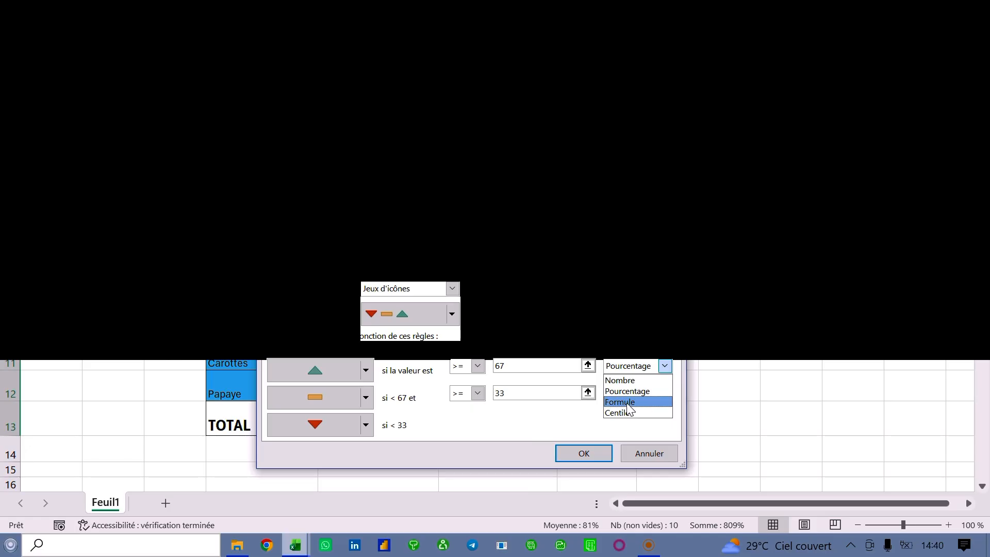
pyautogui.click(592, 422)
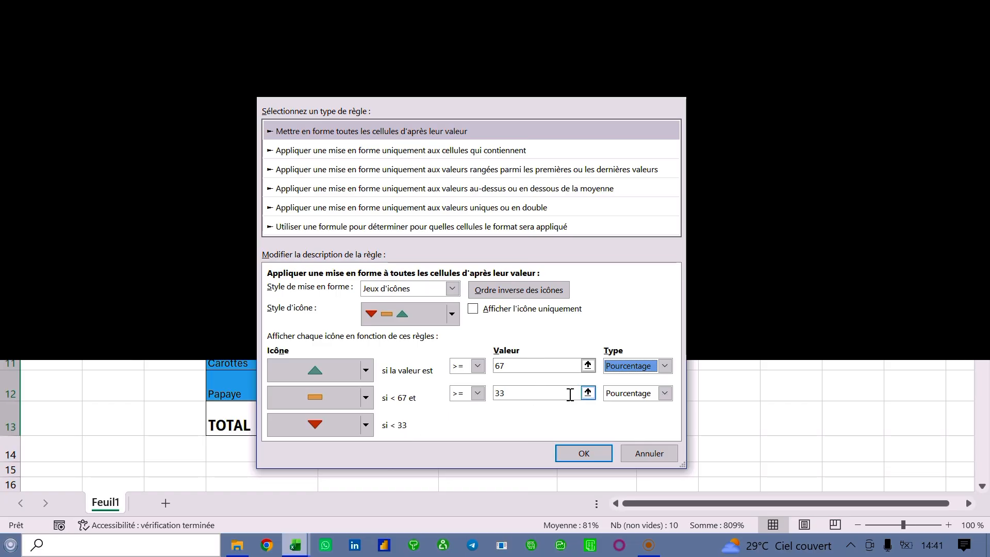
pyautogui.click(665, 366)
pyautogui.click(639, 380)
pyautogui.doubleClick(540, 367)
pyautogui.write('0')
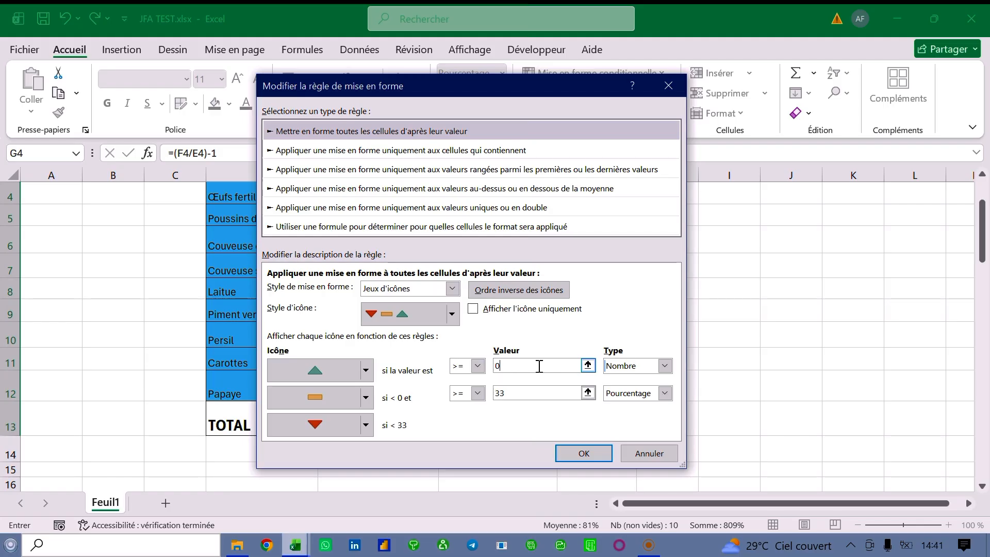
pyautogui.press('BackSpace')
pyautogui.write('50')
# Set the orange dash's threshold to >= 40 with the type Nombre and apply the edited rule to G4:G13.
pyautogui.click(665, 393)
pyautogui.click(635, 407)
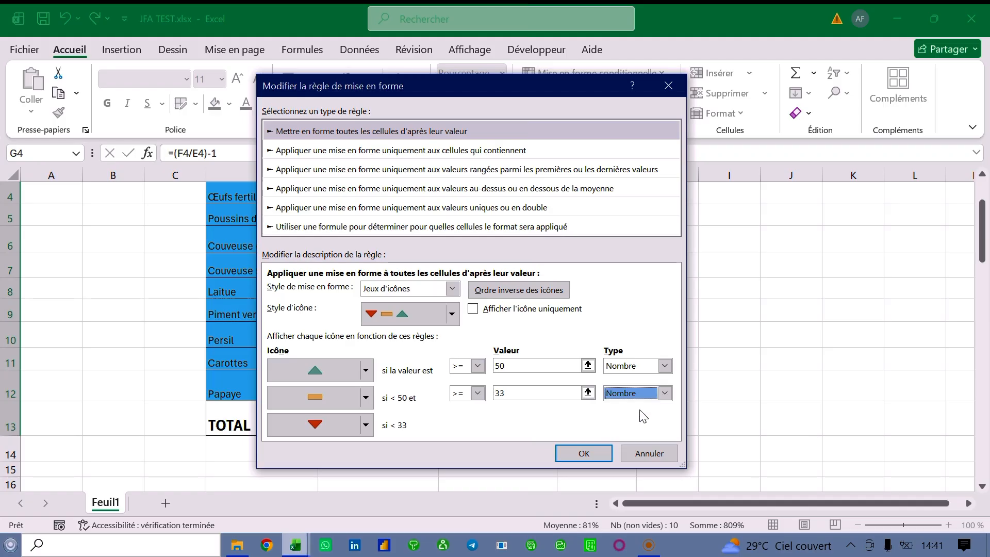
pyautogui.click(558, 392)
pyautogui.write('+$F$')
pyautogui.press('BackSpace')
pyautogui.press('BackSpace')
pyautogui.press('BackSpace')
pyautogui.press('BackSpace')
pyautogui.press('BackSpace')
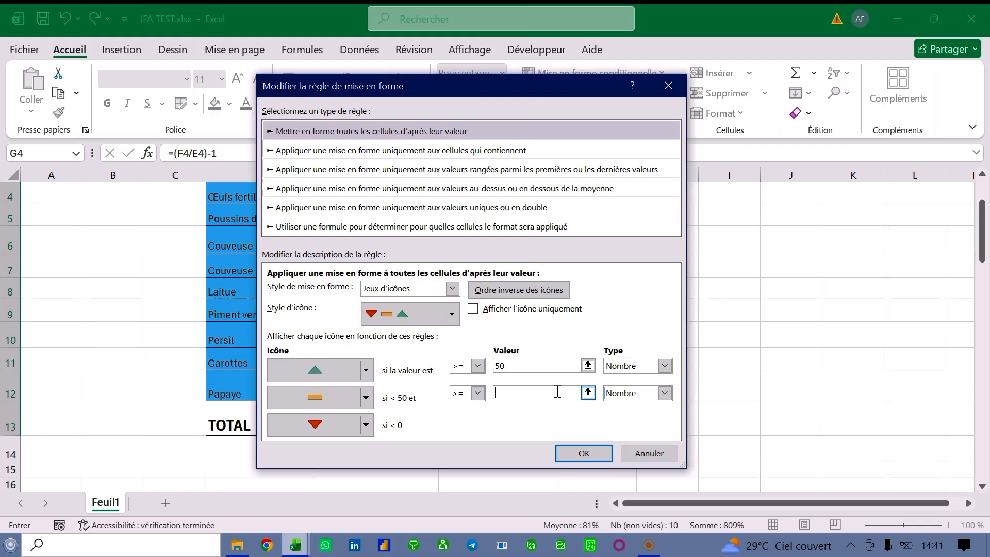
pyautogui.write('40')
pyautogui.click(590, 458)
pyautogui.click(588, 456)
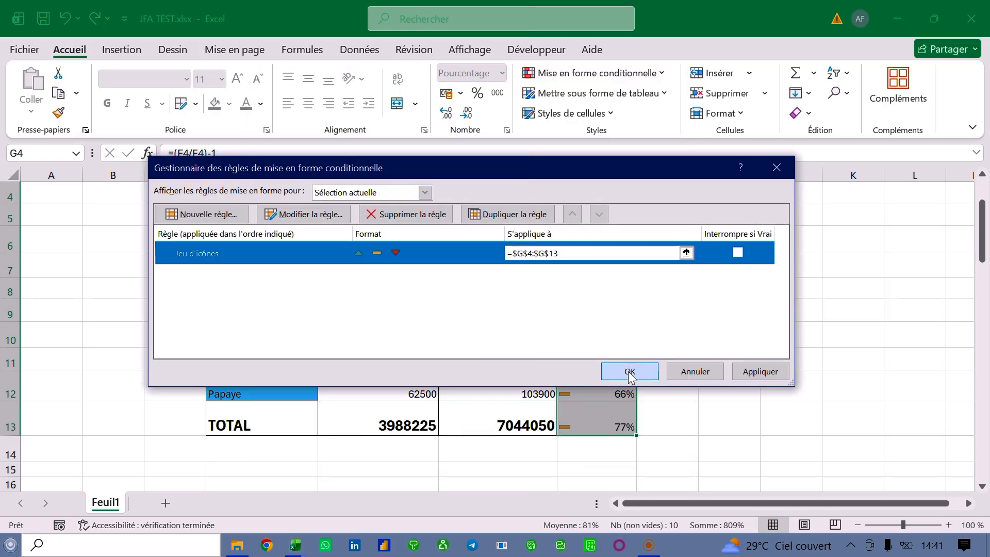
pyautogui.click(629, 372)
pyautogui.click(714, 331)
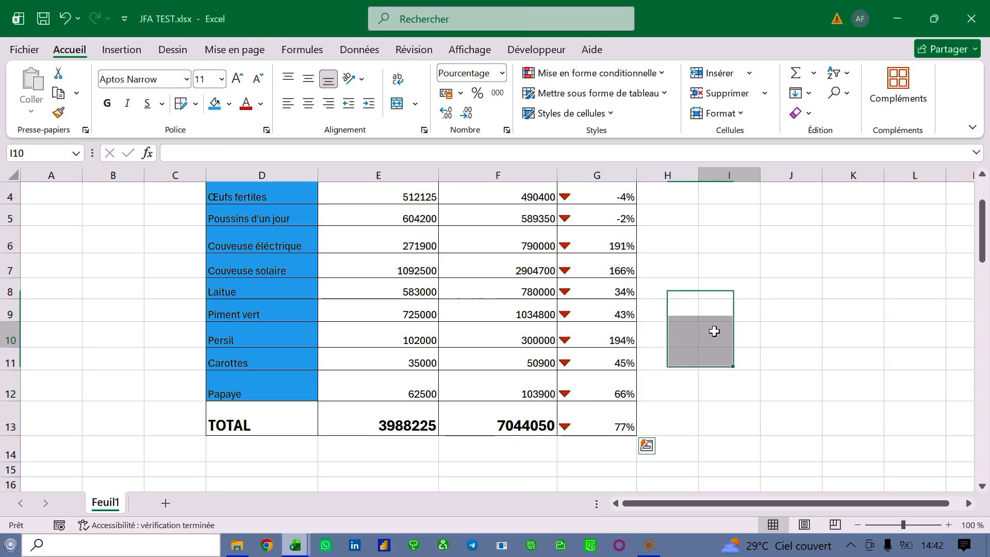
# Reopen the icon-set rule on the variation cells G4:G13 for editing, including the TOTAL row.
pyautogui.scroll(1, 714, 331)
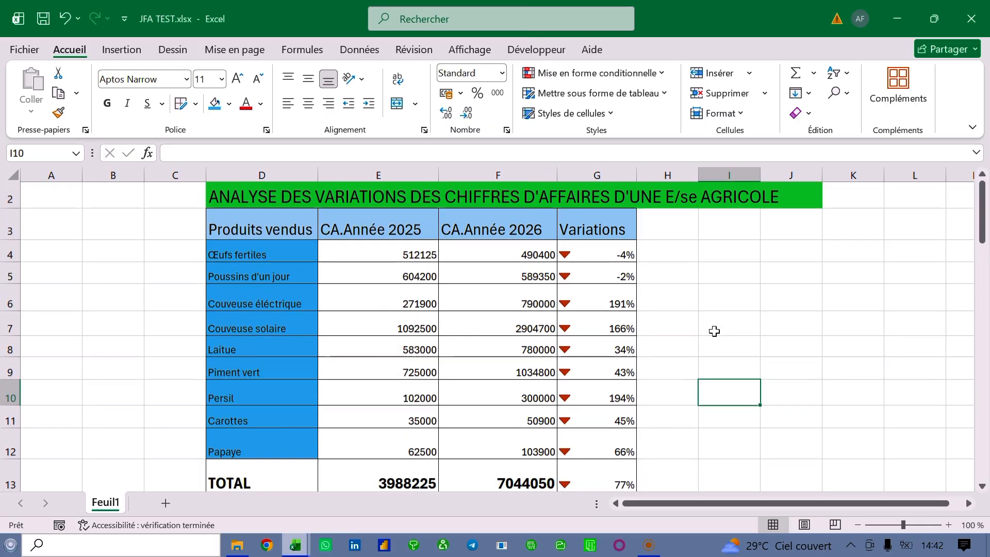
pyautogui.scroll(-1, 714, 331)
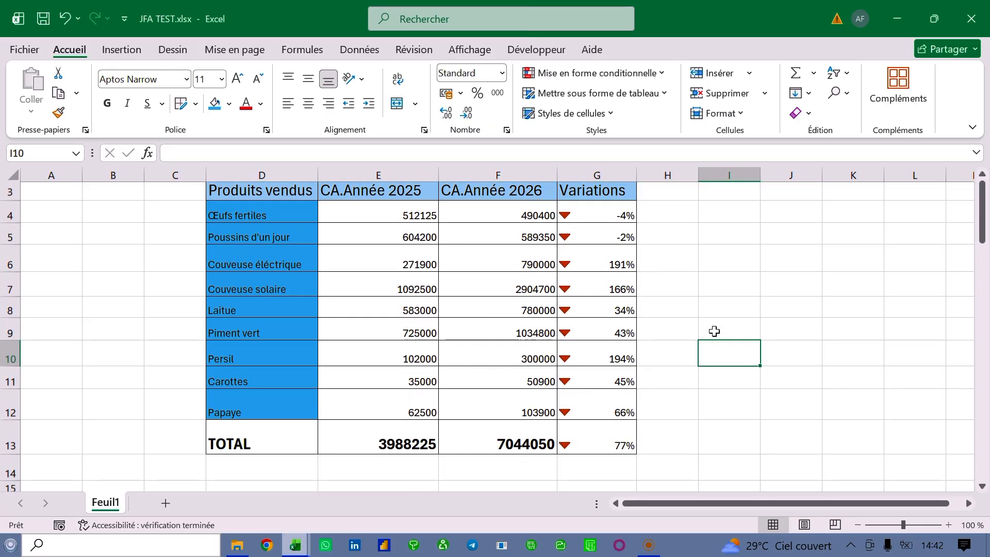
pyautogui.scroll(1, 714, 331)
pyautogui.scroll(-2, 714, 331)
pyautogui.scroll(2, 714, 331)
pyautogui.moveTo(625, 281); pyautogui.dragTo(619, 427)
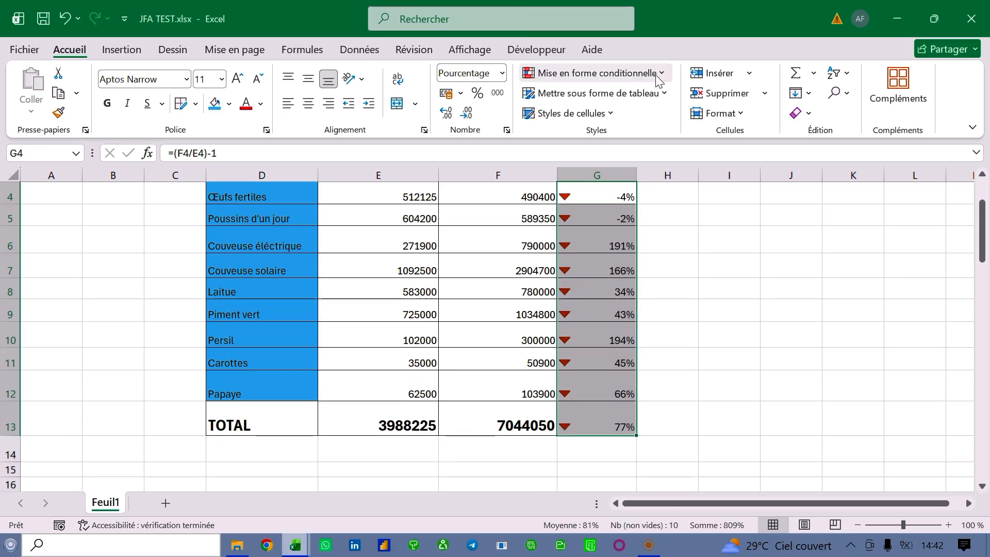
pyautogui.click(593, 72)
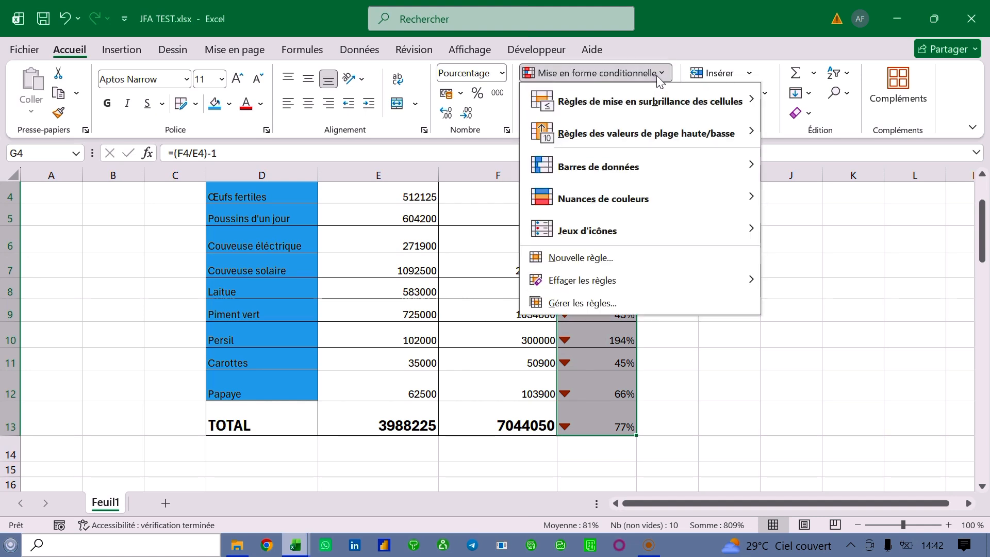
pyautogui.click(617, 303)
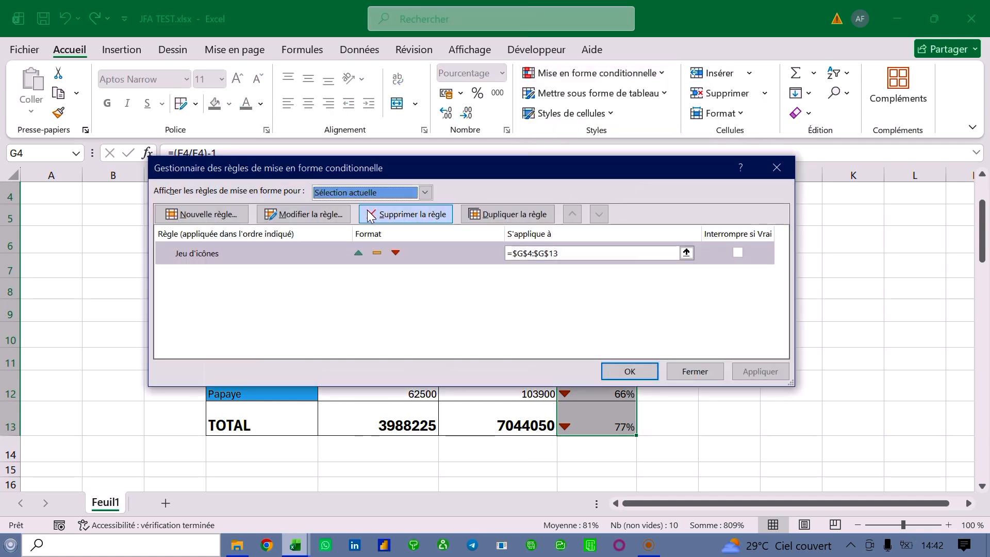
pyautogui.click(305, 214)
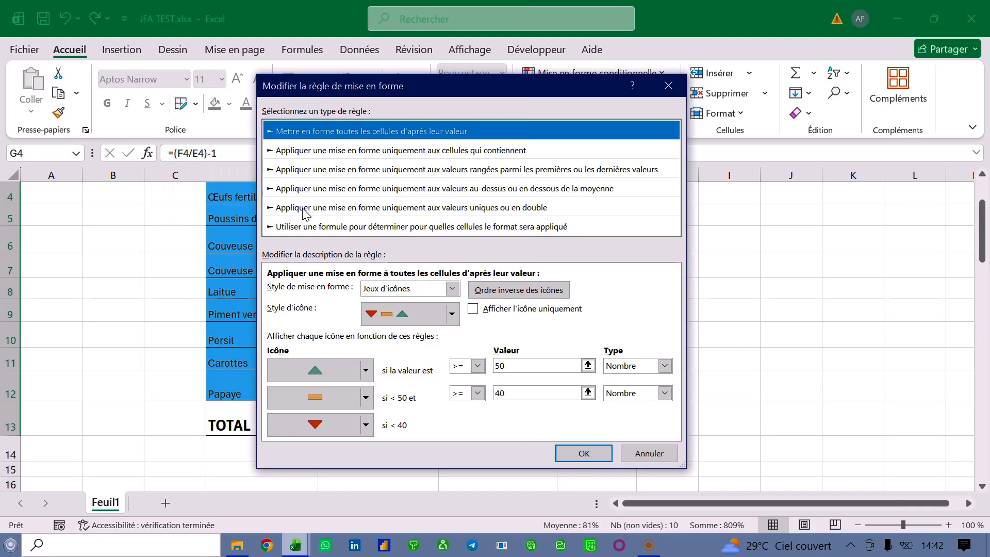
# Change the type of both icon thresholds, for the green triangle and the orange dash, to Pourcentage.
pyautogui.click(551, 366)
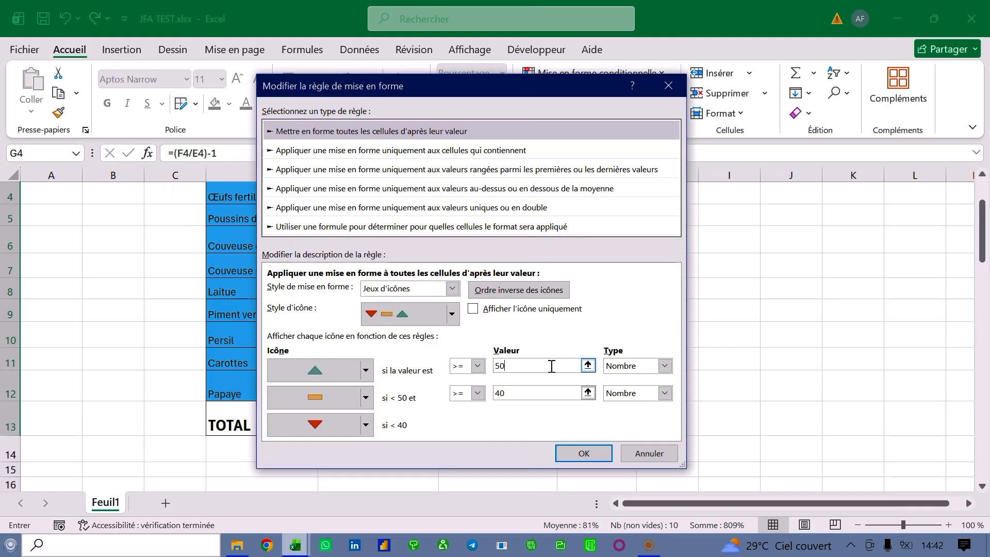
pyautogui.click(665, 372)
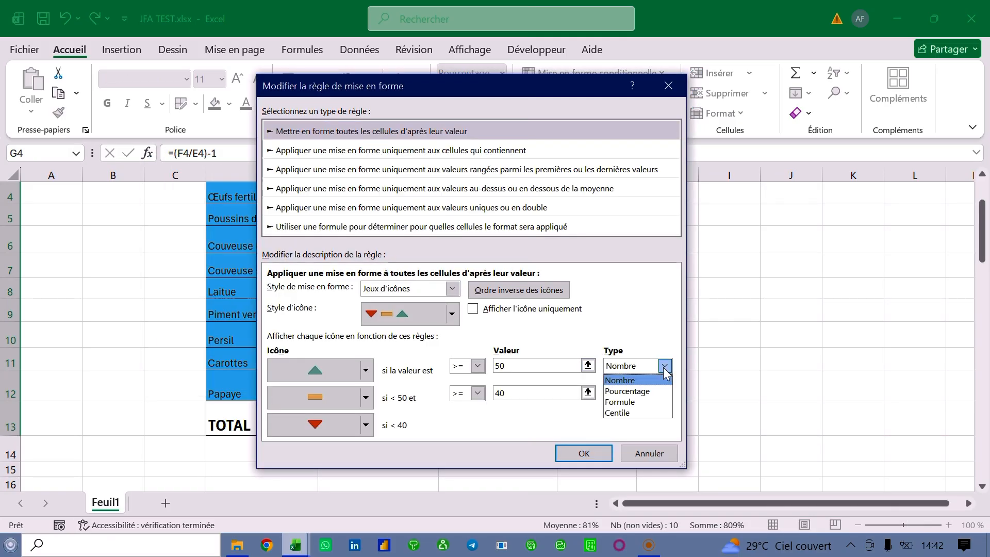
pyautogui.click(643, 394)
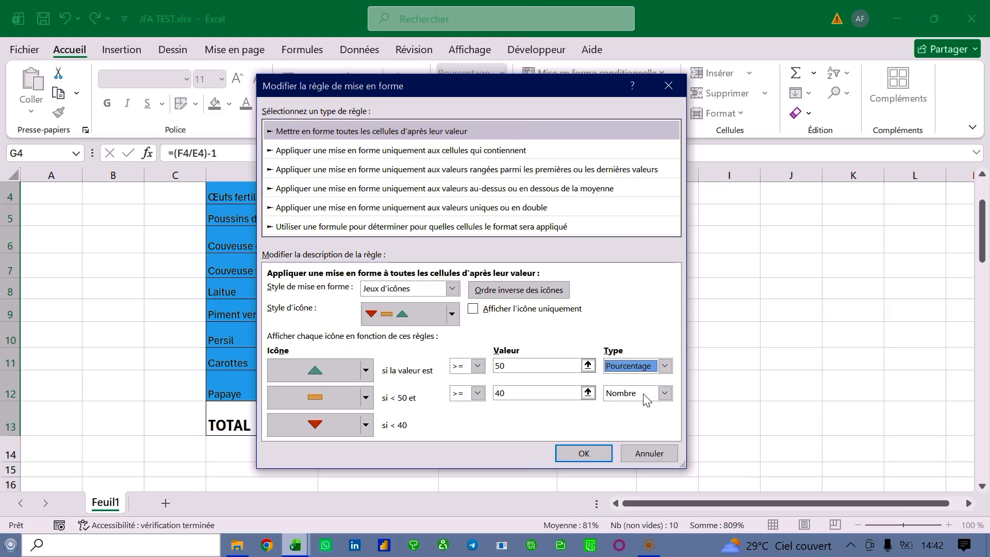
pyautogui.click(665, 394)
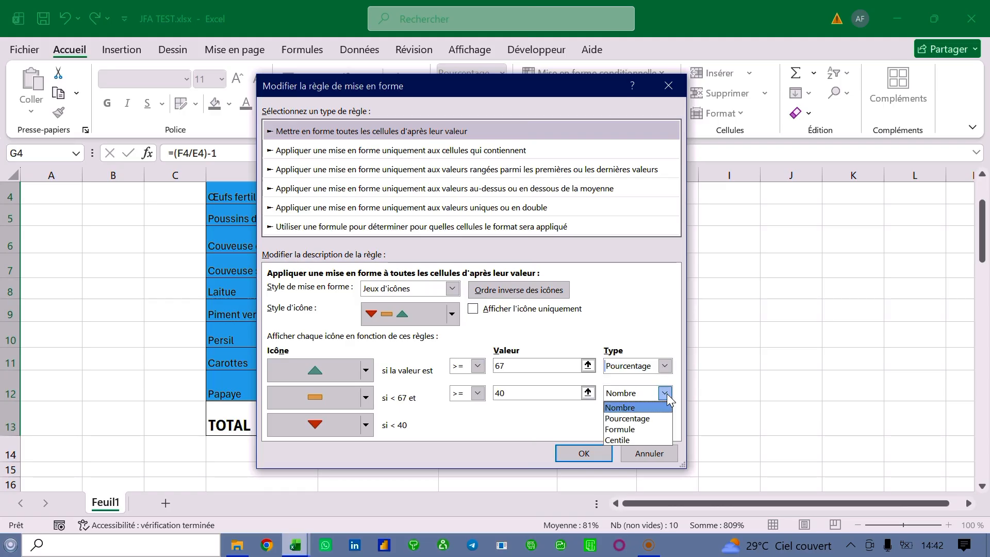
pyautogui.click(643, 418)
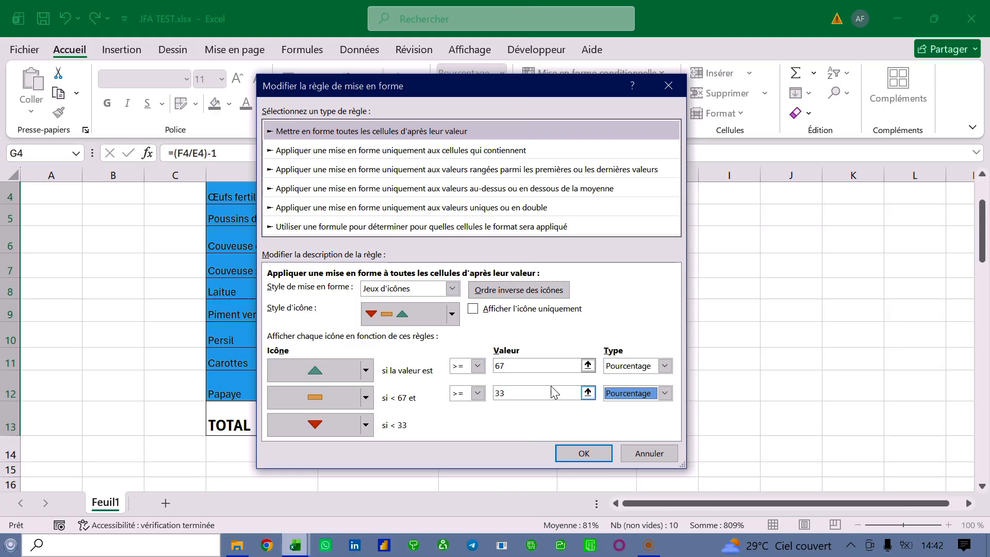
# Set the green triangle's percentage threshold to >= 50.
pyautogui.click(537, 367)
pyautogui.press('BackSpace')
pyautogui.press('BackSpace')
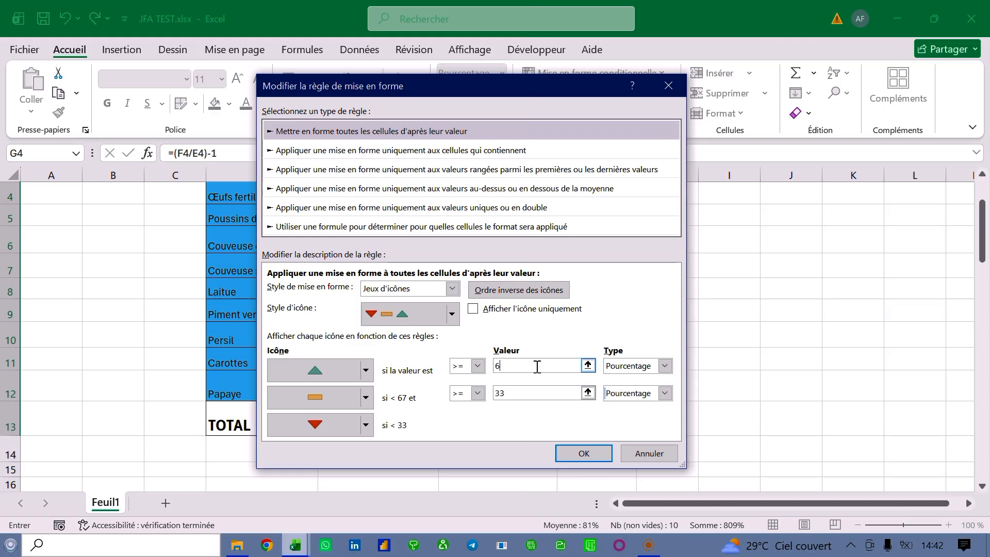
pyautogui.write('50')
# Set the orange dash's percentage threshold to >= 40 and apply the rule to G4:G13.
pyautogui.click(536, 392)
pyautogui.press('BackSpace')
pyautogui.press('BackSpace')
pyautogui.write('40')
pyautogui.click(583, 453)
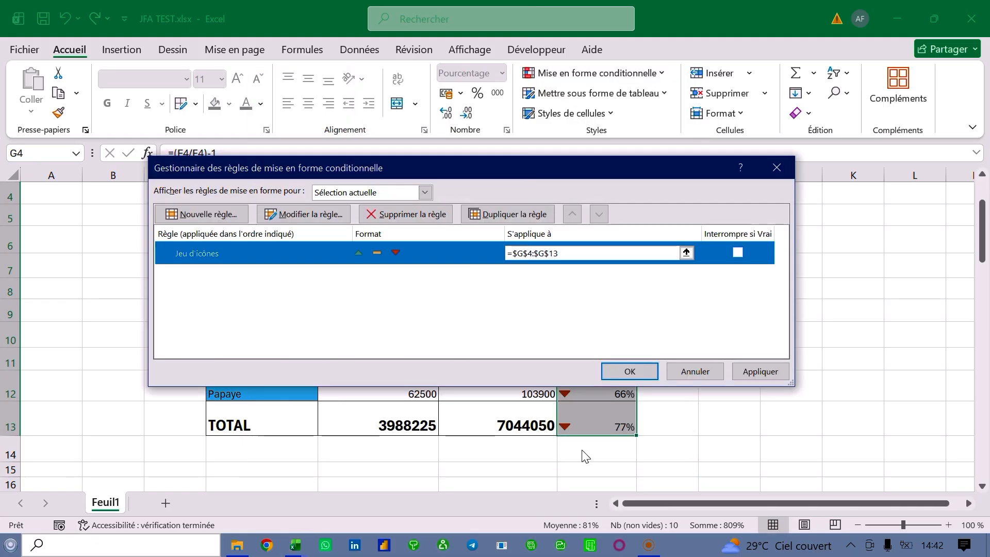
pyautogui.click(629, 371)
pyautogui.click(714, 326)
# Fill the 2025 total cell E13 with the standard orange colour.
pyautogui.scroll(2, 714, 327)
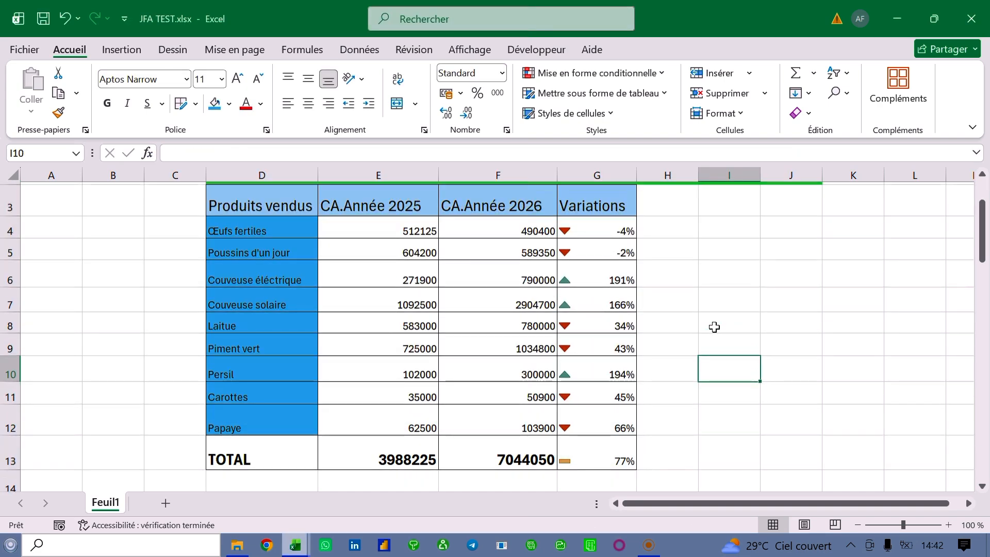
pyautogui.scroll(-1, 715, 327)
pyautogui.scroll(-1, 714, 327)
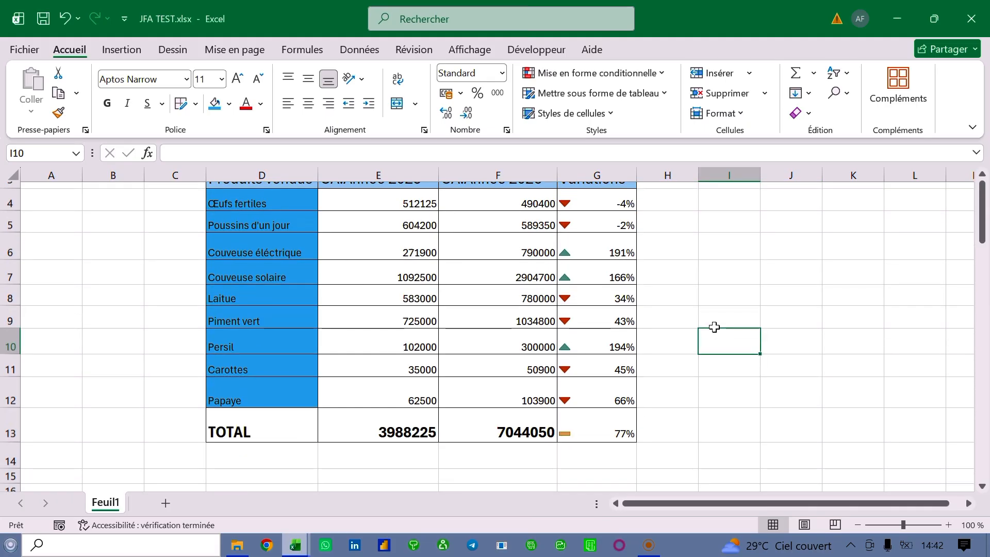
pyautogui.scroll(1, 714, 327)
pyautogui.scroll(-1, 714, 327)
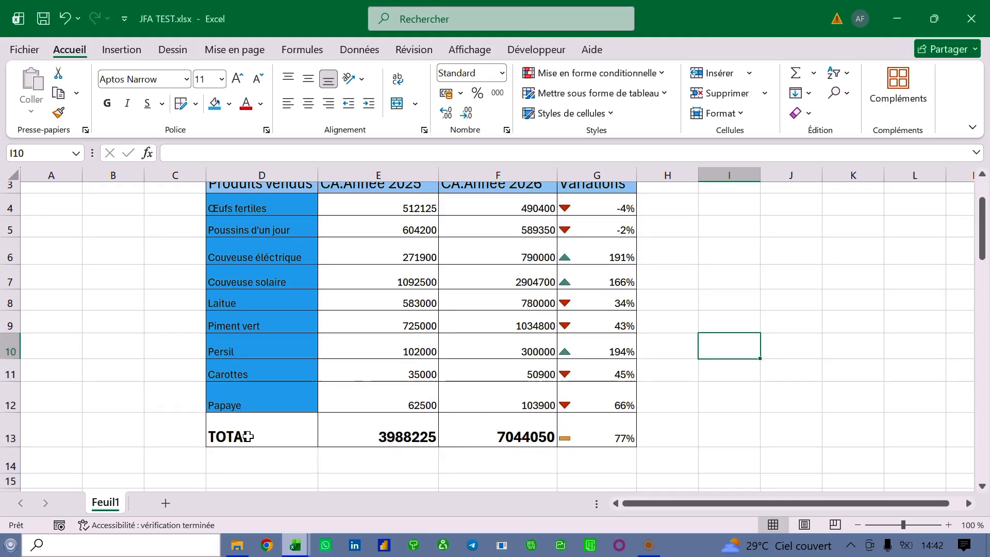
pyautogui.click(361, 428)
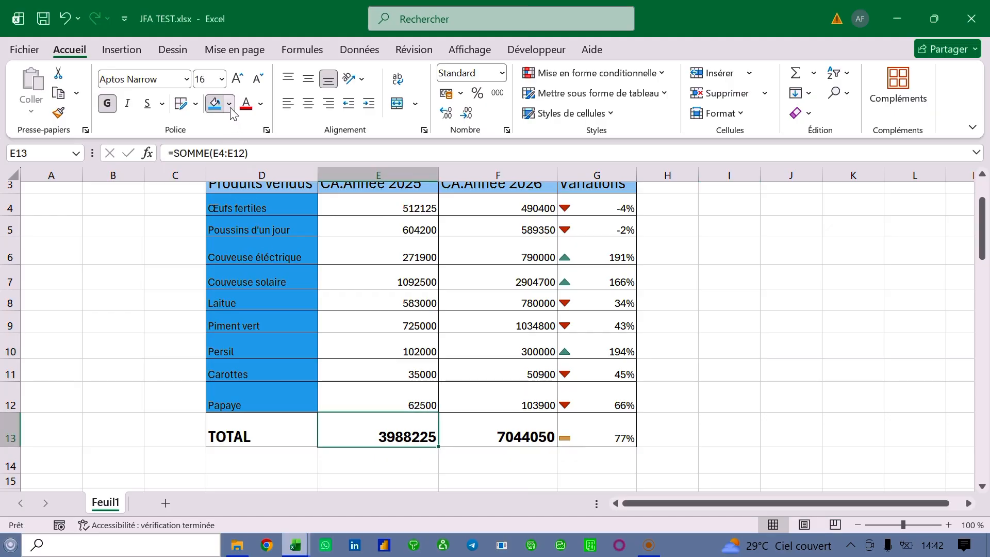
pyautogui.click(229, 104)
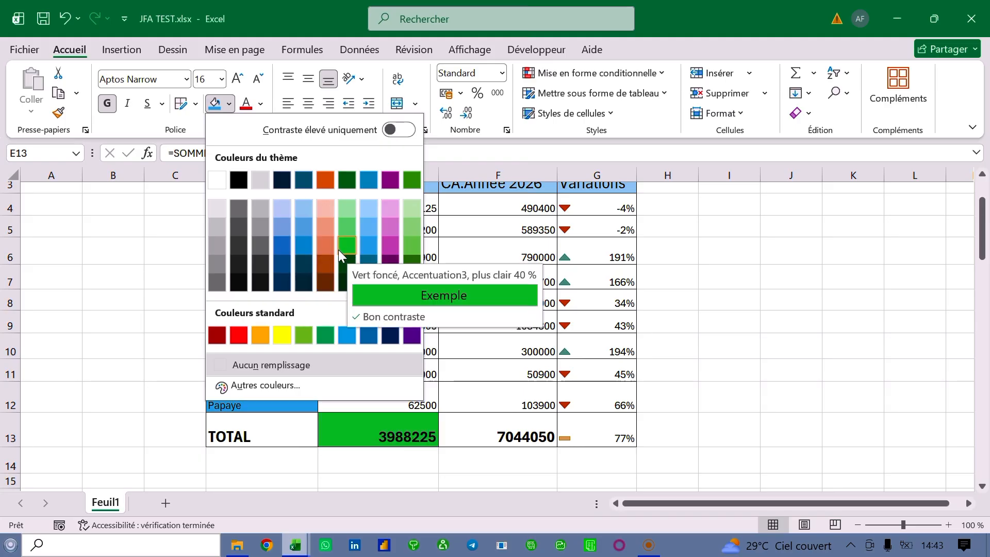
pyautogui.click(266, 336)
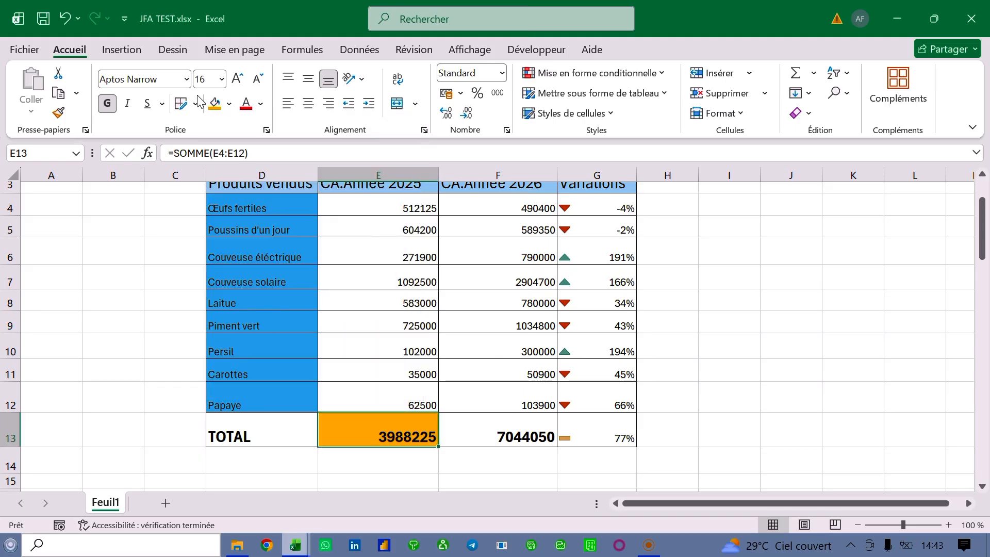
# Fill the 2026 total cell F13 with the standard dark green colour.
pyautogui.click(511, 427)
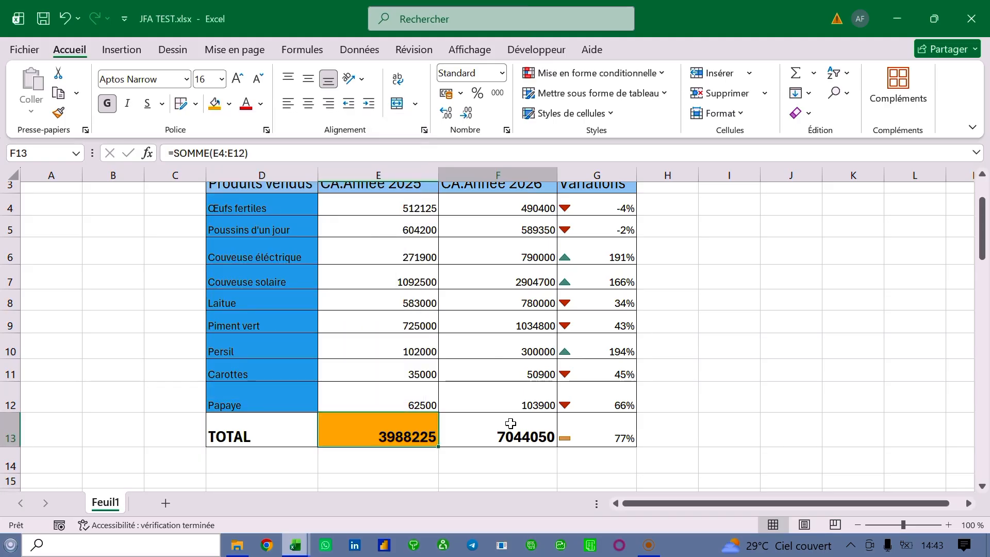
pyautogui.click(228, 104)
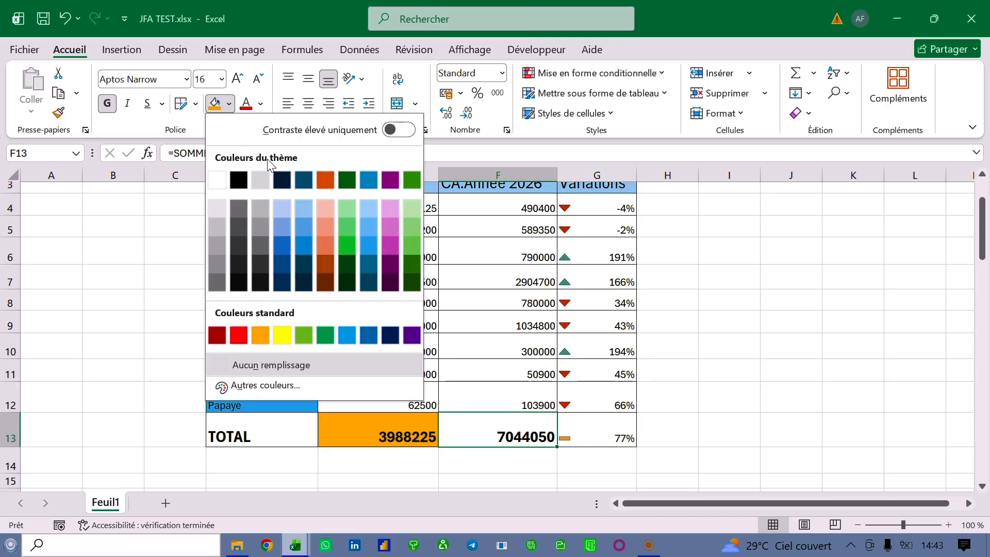
pyautogui.click(326, 333)
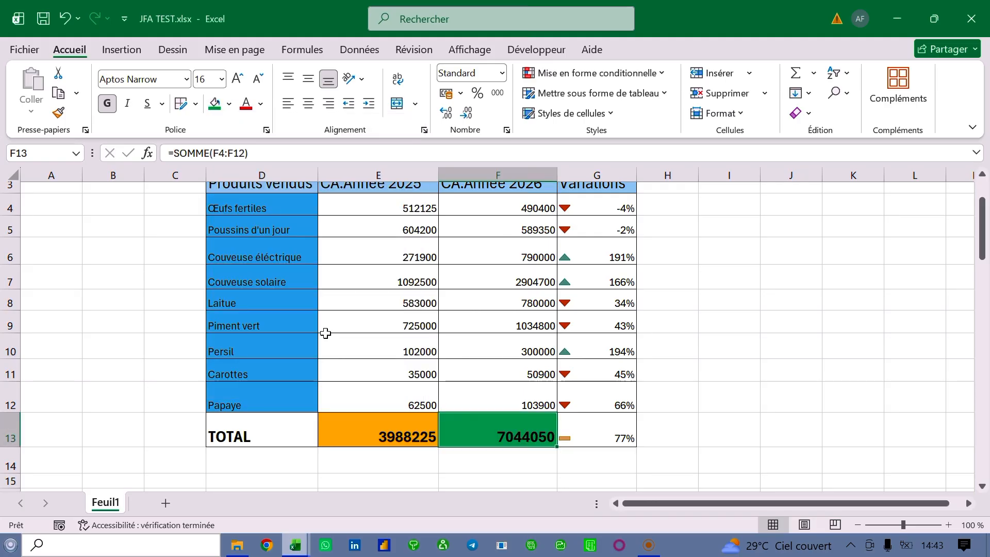
# Fill the TOTAL label cell D13 with the purple theme colour.
pyautogui.click(229, 435)
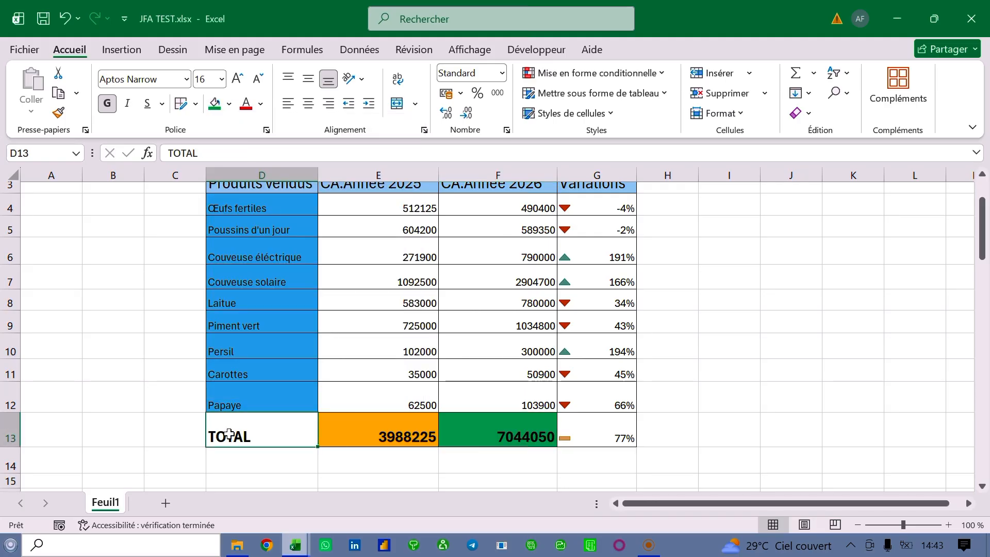
pyautogui.click(231, 105)
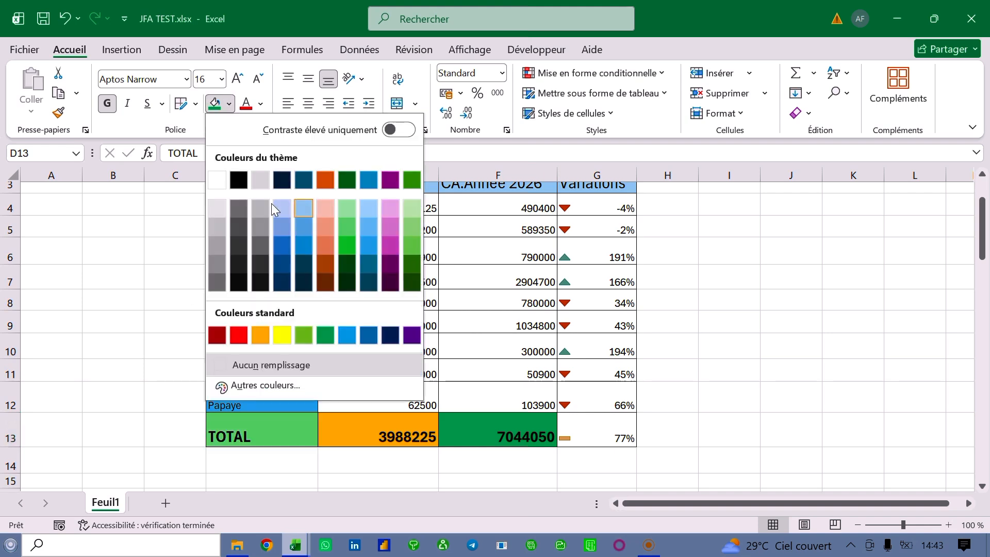
pyautogui.click(390, 180)
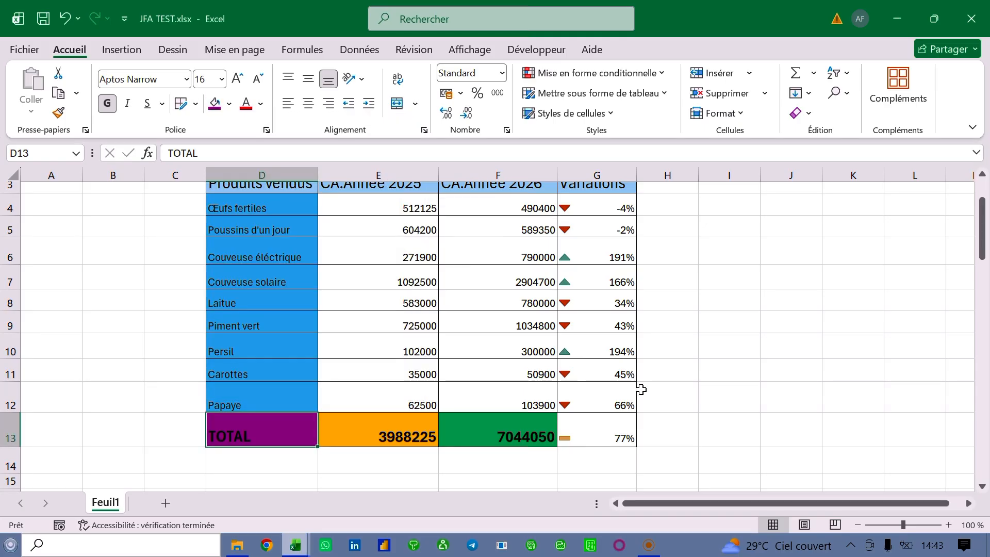
pyautogui.click(676, 390)
pyautogui.scroll(2, 678, 389)
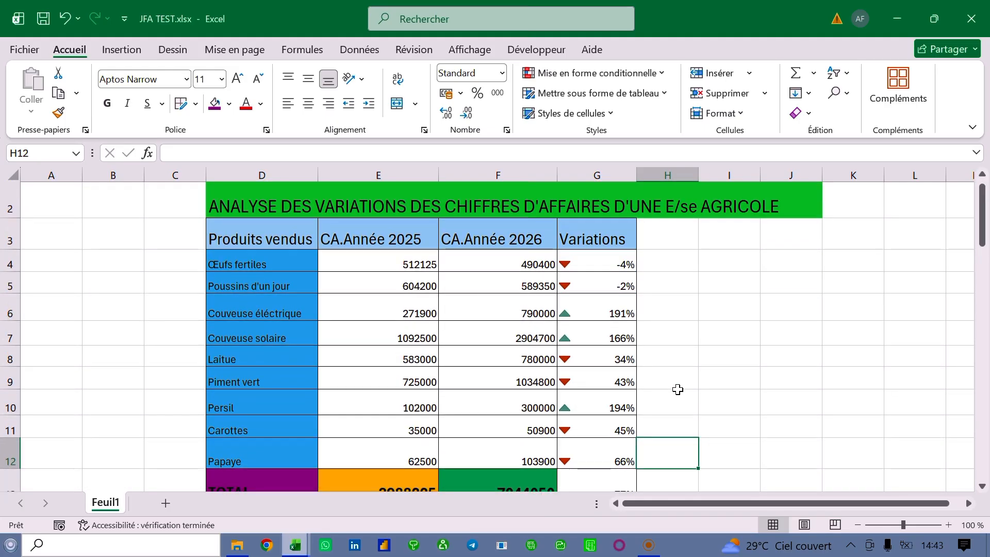
pyautogui.scroll(1, 678, 389)
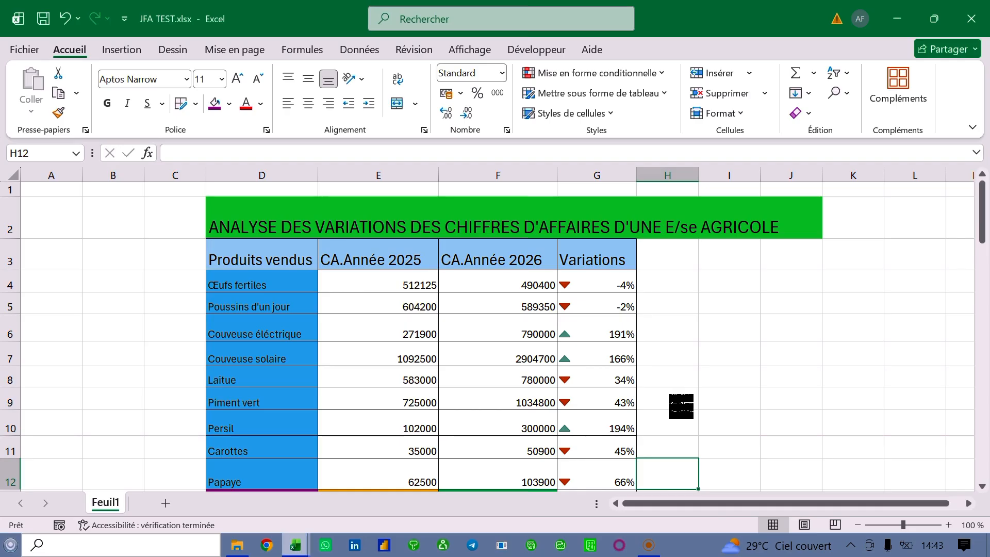
pyautogui.moveTo(649, 550)
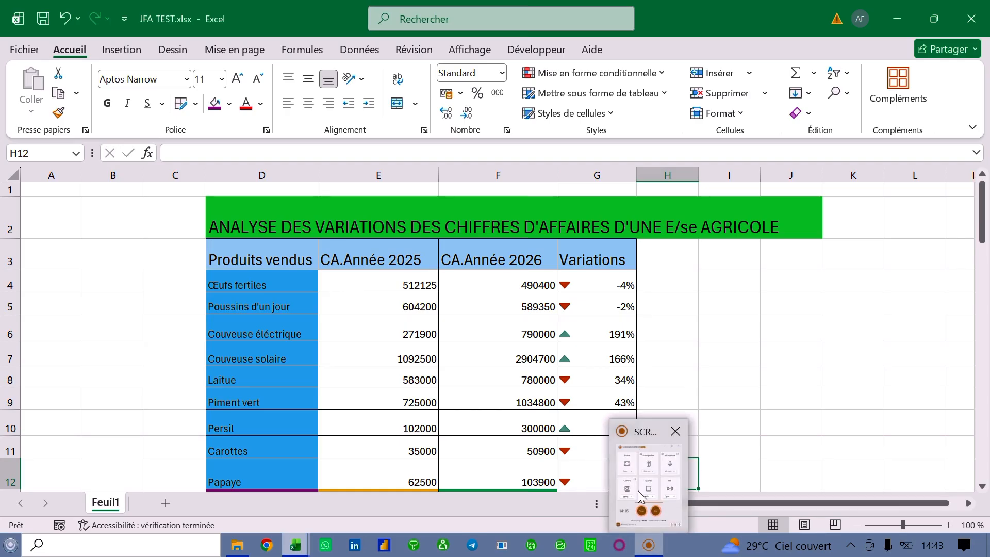